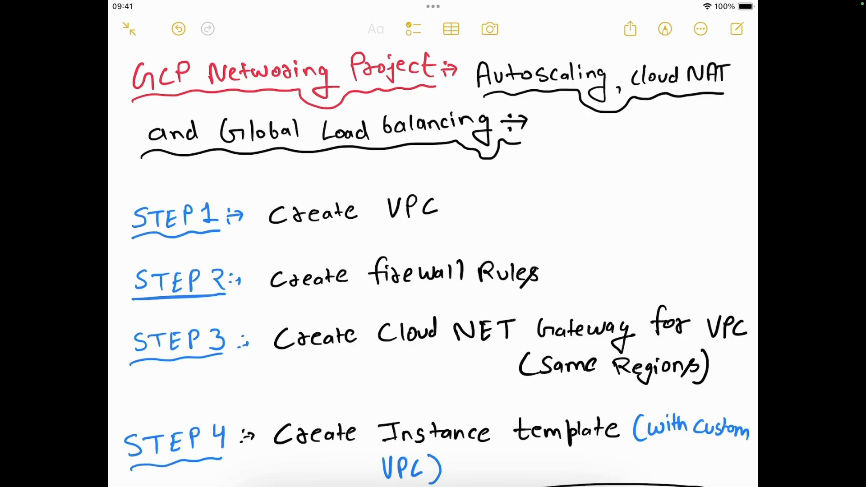
# Circle "Create firewall Rules" in Step 2 with blue ink and draw a blue arrow pointing away from the circle
pyautogui.scroll(-2, 433, 267)
pyautogui.scroll(1, 433, 266)
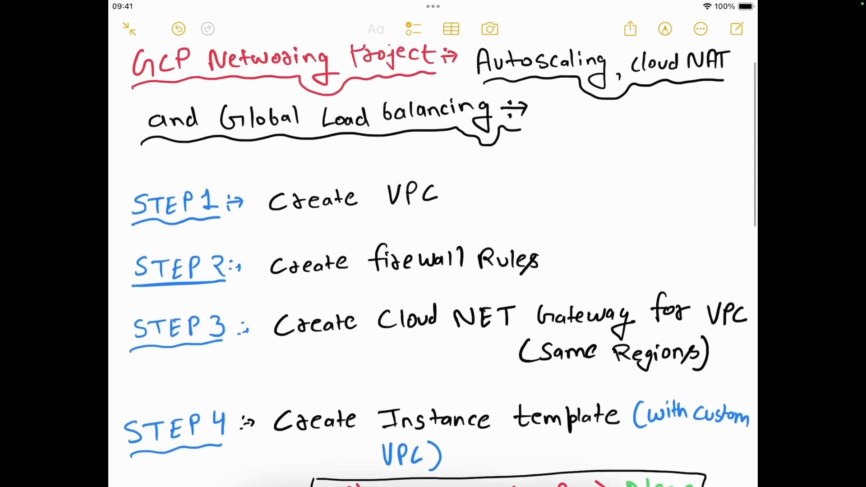
pyautogui.scroll(-4, 433, 267)
pyautogui.scroll(1, 433, 266)
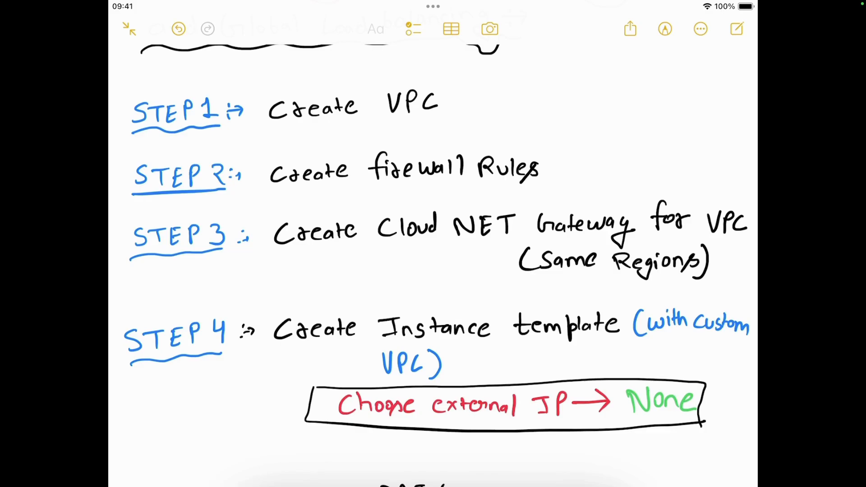
pyautogui.scroll(2, 433, 267)
pyautogui.click(665, 29)
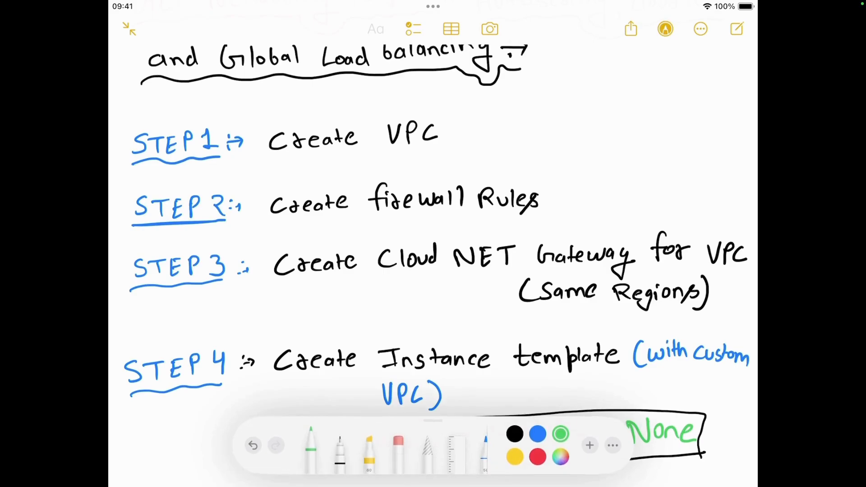
pyautogui.click(538, 434)
pyautogui.moveTo(523, 180)
pyautogui.mouseDown()
pyautogui.moveTo(559, 200)
pyautogui.moveTo(516, 169)
pyautogui.mouseUp()
pyautogui.moveTo(567, 185); pyautogui.dragTo(604, 167)
pyautogui.moveTo(586, 168); pyautogui.dragTo(597, 192)
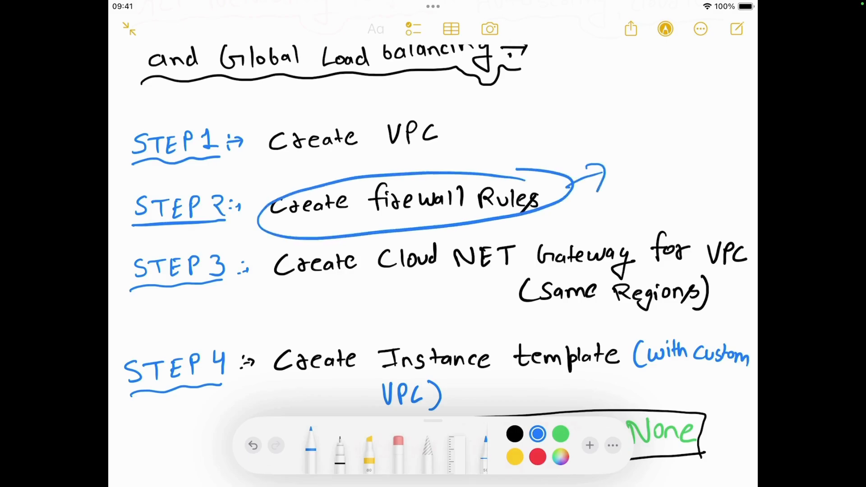
# Handwrite "Load IP" in green beside the firewall rules arrow and double-underline it
pyautogui.click(560, 434)
pyautogui.moveTo(626, 154); pyautogui.dragTo(627, 183)
pyautogui.moveTo(640, 165)
pyautogui.mouseDown()
pyautogui.moveTo(660, 172)
pyautogui.moveTo(677, 135)
pyautogui.moveTo(704, 137)
pyautogui.mouseUp()
pyautogui.moveTo(696, 139); pyautogui.dragTo(698, 157)
pyautogui.moveTo(705, 120); pyautogui.dragTo(704, 148)
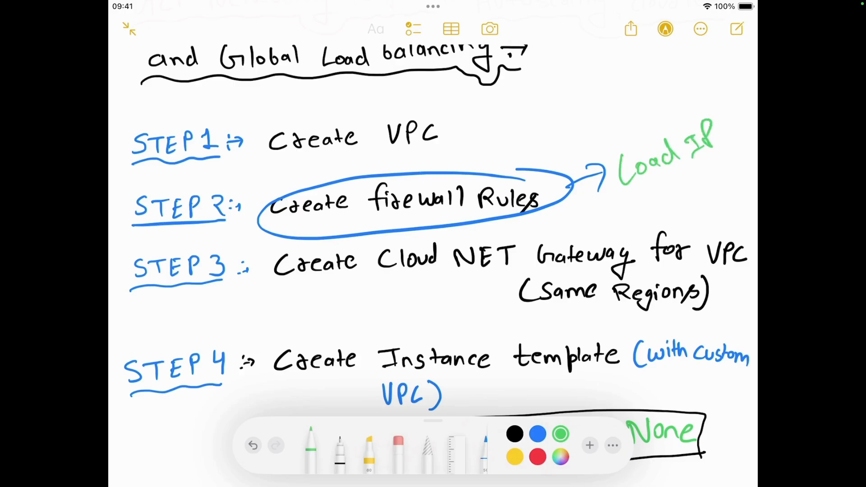
pyautogui.moveTo(651, 183)
pyautogui.mouseDown()
pyautogui.moveTo(734, 140)
pyautogui.moveTo(727, 148)
pyautogui.mouseUp()
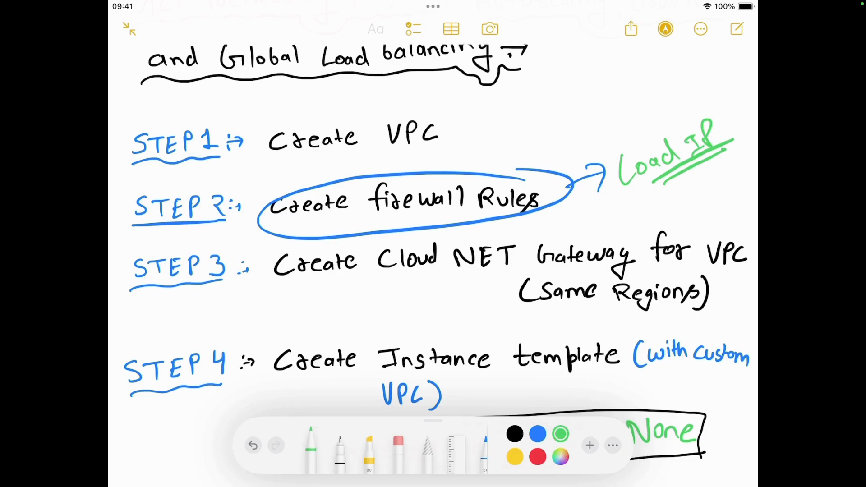
# Circle Step 3's text about the Cloud NET Gateway for the VPC (same regions) in green
pyautogui.scroll(-2, 433, 244)
pyautogui.moveTo(609, 187)
pyautogui.mouseDown()
pyautogui.moveTo(260, 223)
pyautogui.moveTo(738, 255)
pyautogui.moveTo(460, 182)
pyautogui.mouseUp()
pyautogui.scroll(-2, 433, 244)
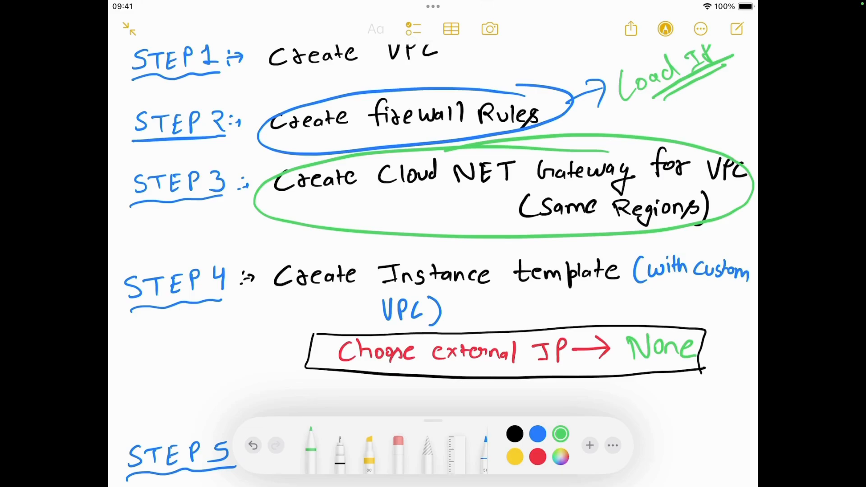
# Review Steps 4 to 6 of the project plan, down to the Production-Grade GCP Web Architecture heading
pyautogui.scroll(-4, 433, 226)
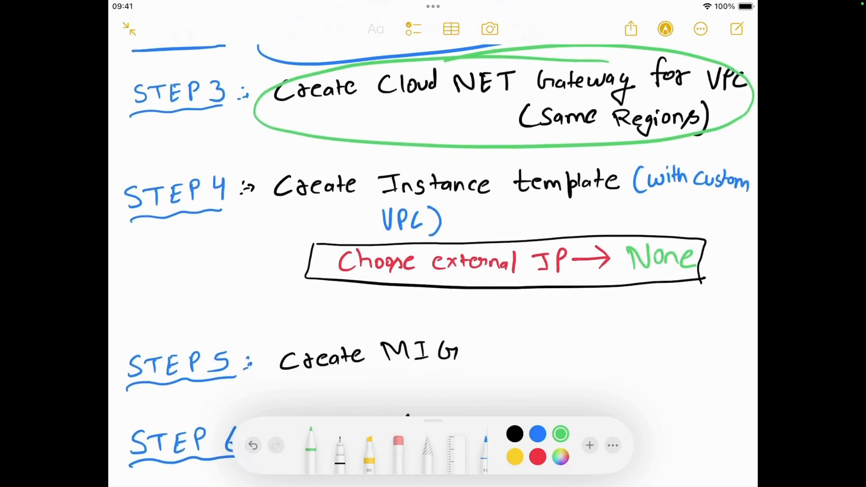
pyautogui.scroll(-1, 433, 252)
pyautogui.scroll(-1, 433, 243)
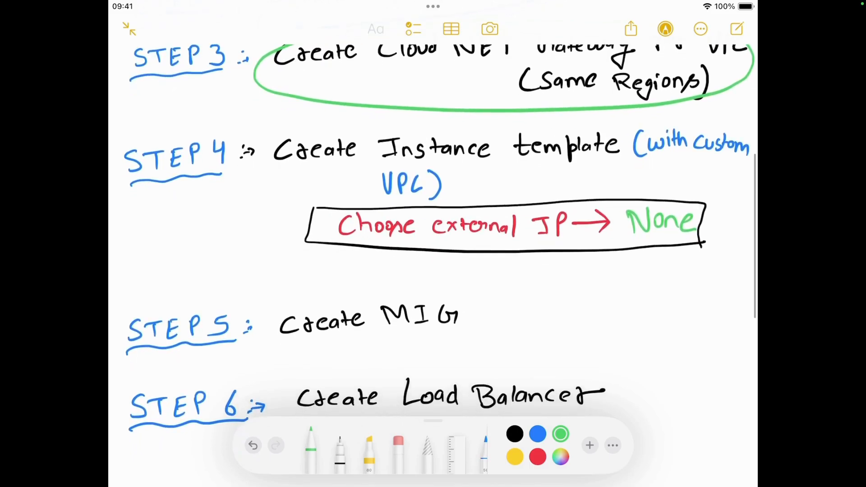
pyautogui.scroll(-1, 433, 244)
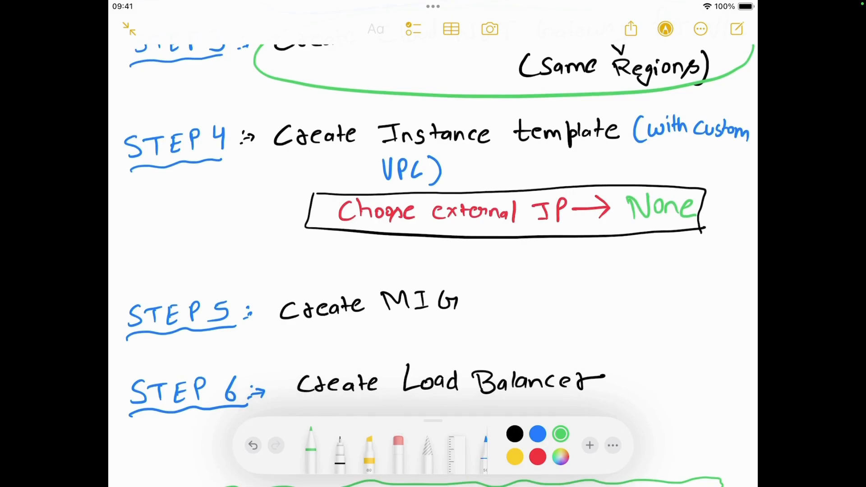
pyautogui.scroll(-4, 433, 243)
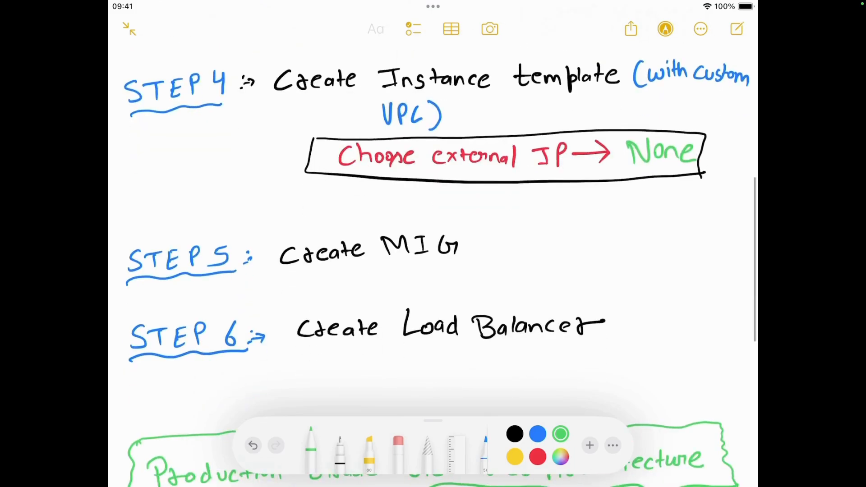
pyautogui.scroll(-5, 433, 243)
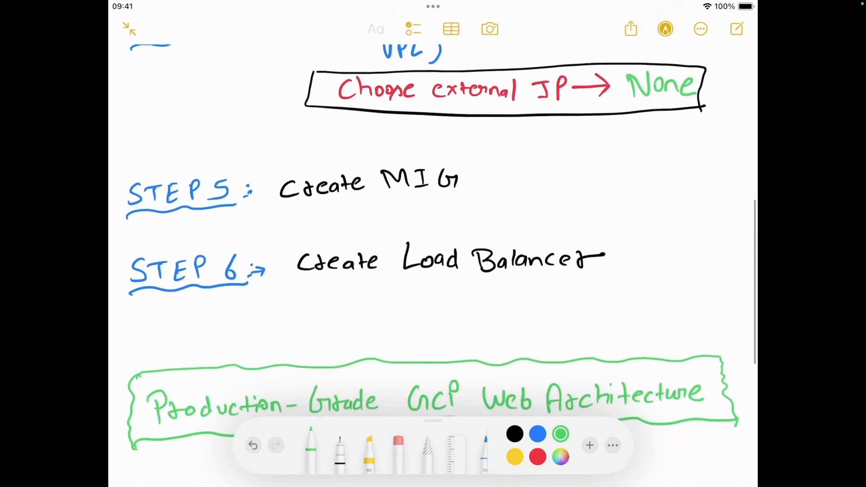
pyautogui.scroll(-15, 433, 244)
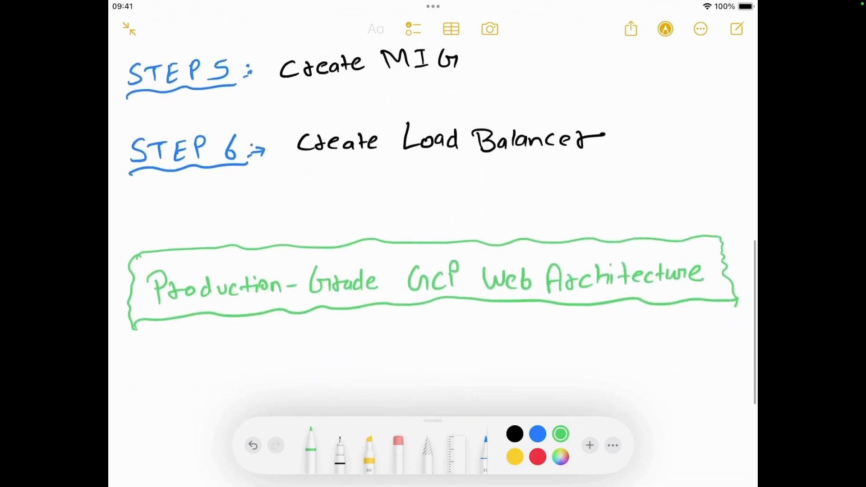
pyautogui.scroll(-3, 433, 243)
# Draw a large black box below the Production-Grade GCP Web Architecture heading and label it "VPC" with a short pointer
pyautogui.click(515, 434)
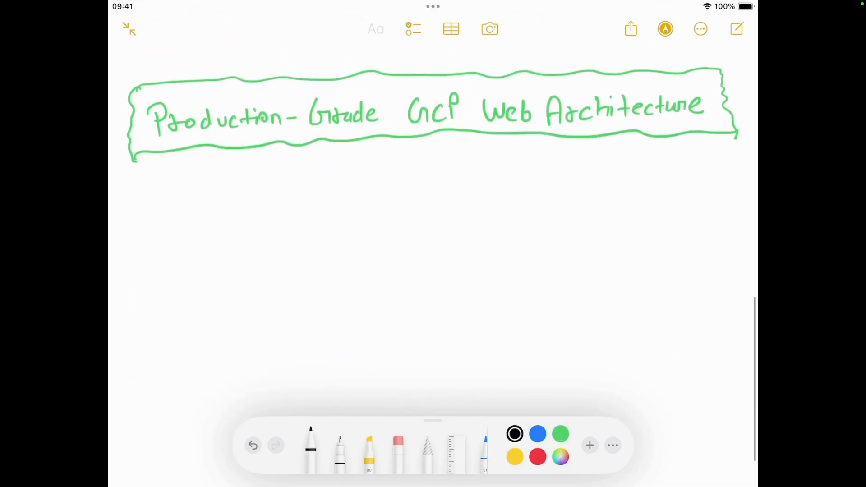
pyautogui.moveTo(280, 232)
pyautogui.mouseDown()
pyautogui.moveTo(515, 224)
pyautogui.moveTo(274, 297)
pyautogui.moveTo(573, 263)
pyautogui.moveTo(471, 224)
pyautogui.mouseUp()
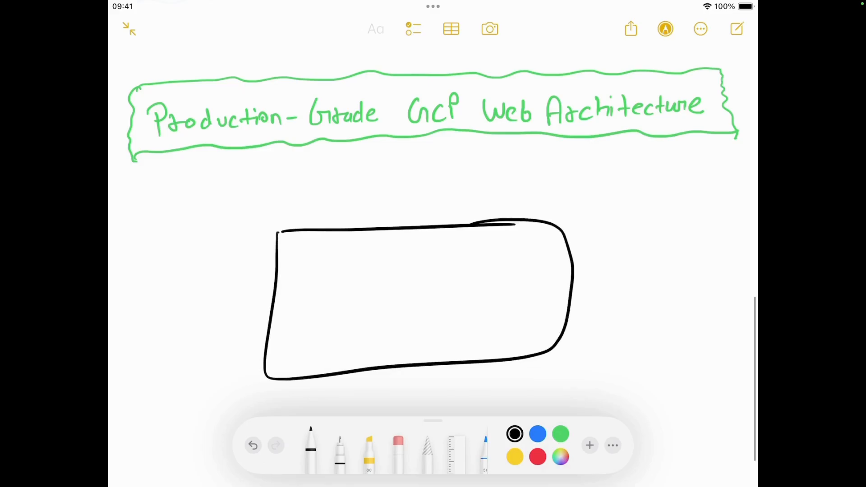
pyautogui.moveTo(555, 243); pyautogui.dragTo(586, 238)
pyautogui.moveTo(606, 207)
pyautogui.mouseDown()
pyautogui.moveTo(614, 233)
pyautogui.moveTo(625, 204)
pyautogui.mouseUp()
pyautogui.moveTo(635, 209); pyautogui.dragTo(648, 204)
pyautogui.moveTo(667, 197); pyautogui.dragTo(679, 215)
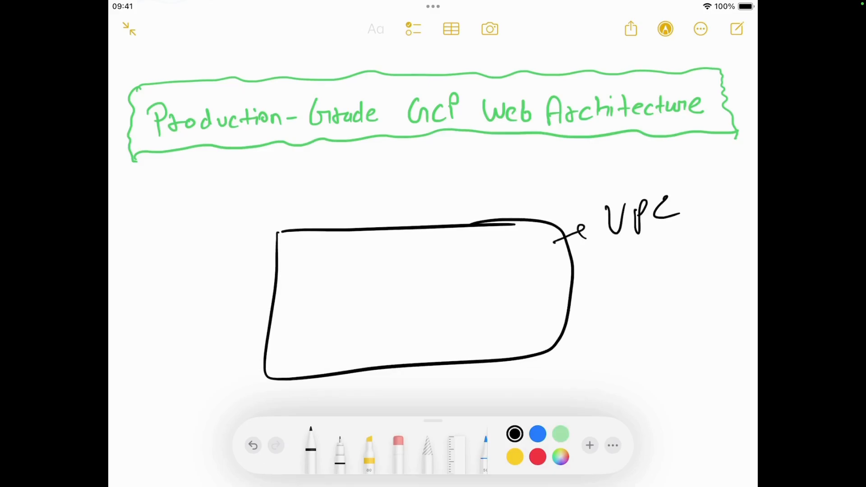
# Draw two parallel green diagonal lines across the VPC box and label them "Subnet"
pyautogui.click(560, 434)
pyautogui.moveTo(267, 322); pyautogui.dragTo(429, 215)
pyautogui.moveTo(293, 351); pyautogui.dragTo(460, 238)
pyautogui.moveTo(447, 191); pyautogui.dragTo(436, 217)
pyautogui.moveTo(450, 192); pyautogui.dragTo(469, 200)
pyautogui.moveTo(474, 202)
pyautogui.mouseDown()
pyautogui.moveTo(498, 184)
pyautogui.moveTo(505, 192)
pyautogui.mouseUp()
pyautogui.moveTo(509, 165)
pyautogui.mouseDown()
pyautogui.moveTo(511, 194)
pyautogui.moveTo(524, 181)
pyautogui.mouseUp()
pyautogui.moveTo(521, 172); pyautogui.dragTo(527, 169)
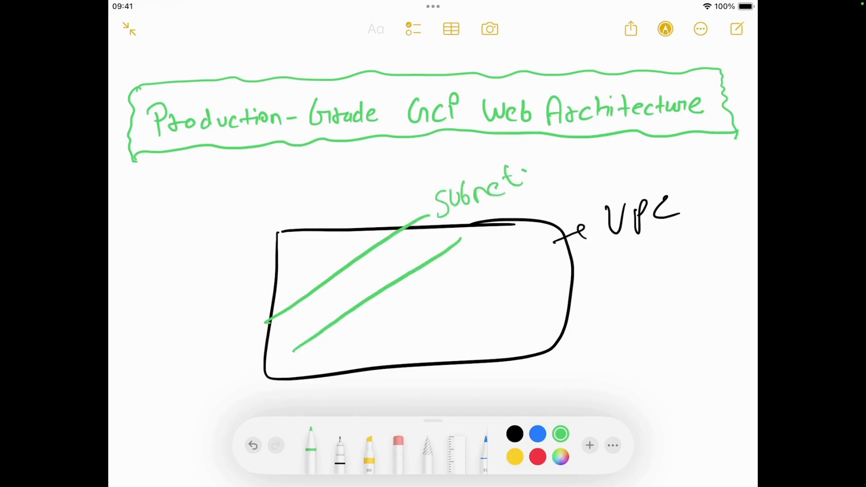
# Draw a small blue box marked "VM" between the subnet lines and write "Private VM" above it
pyautogui.click(537, 434)
pyautogui.moveTo(317, 319)
pyautogui.mouseDown()
pyautogui.moveTo(314, 299)
pyautogui.moveTo(316, 318)
pyautogui.moveTo(334, 293)
pyautogui.moveTo(354, 291)
pyautogui.mouseUp()
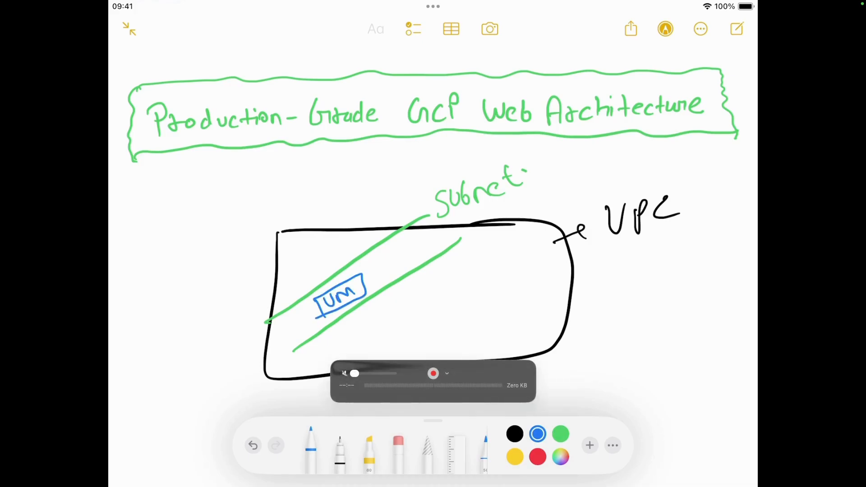
pyautogui.scroll(-2, 433, 225)
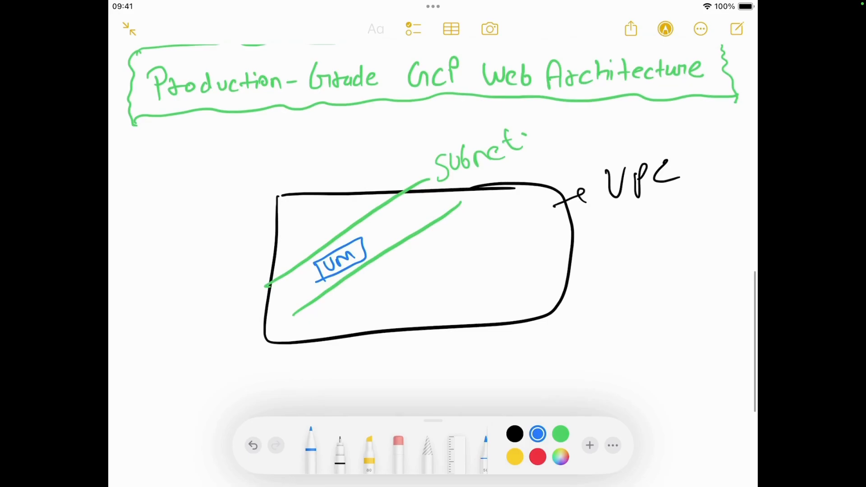
pyautogui.moveTo(302, 231)
pyautogui.mouseDown()
pyautogui.moveTo(300, 257)
pyautogui.moveTo(309, 243)
pyautogui.mouseUp()
pyautogui.moveTo(311, 241)
pyautogui.mouseDown()
pyautogui.moveTo(321, 235)
pyautogui.moveTo(321, 245)
pyautogui.mouseUp()
pyautogui.moveTo(325, 229)
pyautogui.mouseDown()
pyautogui.moveTo(375, 203)
pyautogui.moveTo(394, 209)
pyautogui.mouseUp()
# Draw a red box below the VPC box and handwrite "NET Gateway" inside it
pyautogui.click(560, 434)
pyautogui.scroll(-3, 433, 225)
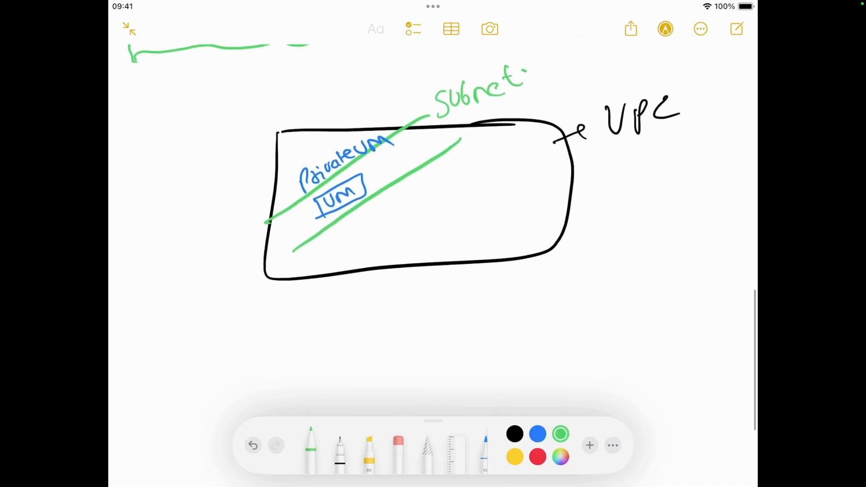
pyautogui.click(537, 457)
pyautogui.scroll(-2, 425, 165)
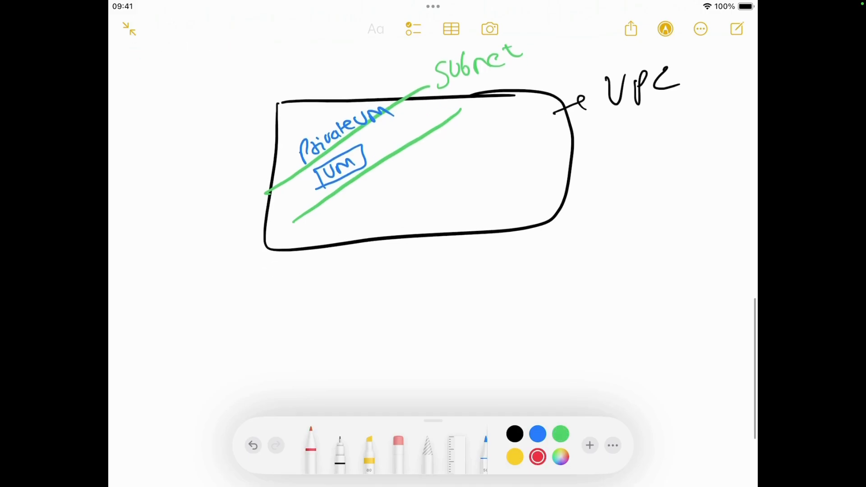
pyautogui.moveTo(543, 279)
pyautogui.mouseDown()
pyautogui.moveTo(365, 304)
pyautogui.moveTo(362, 387)
pyautogui.moveTo(516, 288)
pyautogui.mouseUp()
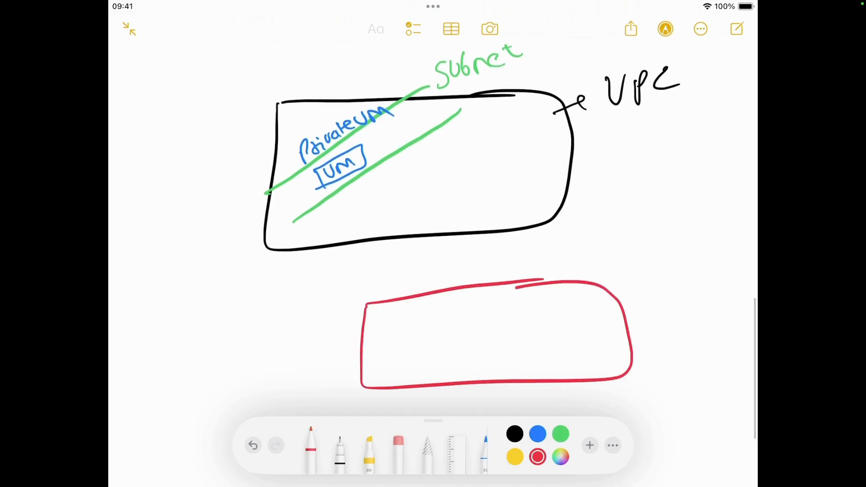
pyautogui.moveTo(386, 351)
pyautogui.mouseDown()
pyautogui.moveTo(414, 323)
pyautogui.moveTo(446, 345)
pyautogui.moveTo(461, 310)
pyautogui.mouseUp()
pyautogui.moveTo(455, 312)
pyautogui.mouseDown()
pyautogui.moveTo(457, 336)
pyautogui.moveTo(487, 321)
pyautogui.moveTo(500, 326)
pyautogui.moveTo(515, 308)
pyautogui.moveTo(497, 315)
pyautogui.mouseUp()
pyautogui.moveTo(498, 318); pyautogui.dragTo(510, 312)
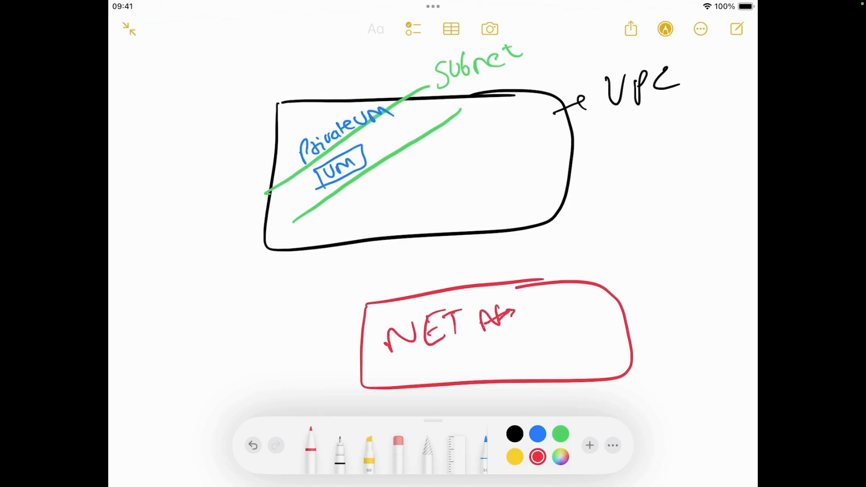
pyautogui.moveTo(491, 348)
pyautogui.mouseDown()
pyautogui.moveTo(495, 355)
pyautogui.moveTo(518, 334)
pyautogui.moveTo(541, 337)
pyautogui.moveTo(558, 325)
pyautogui.moveTo(567, 333)
pyautogui.mouseUp()
pyautogui.moveTo(564, 319); pyautogui.dragTo(576, 357)
pyautogui.click(606, 332)
# Draw red arrows from the VM to the NET Gateway box and from the gateway outward, labelling the latter's end as the public internet
pyautogui.scroll(-2, 451, 225)
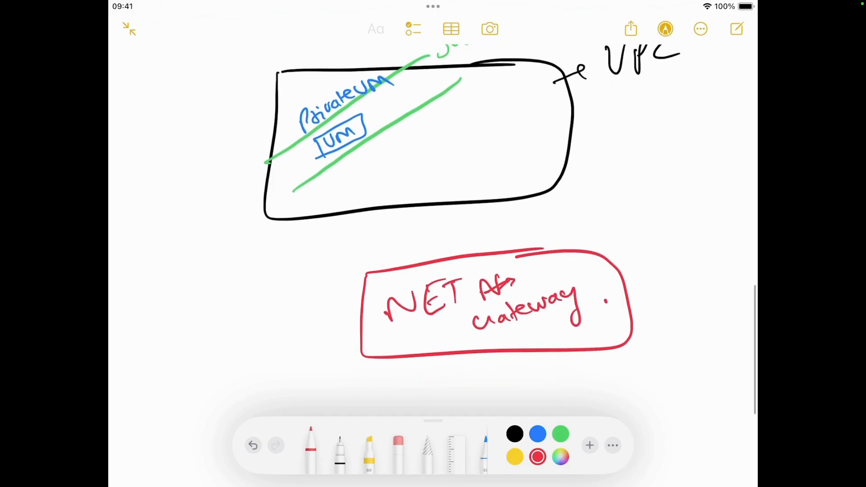
pyautogui.moveTo(340, 145)
pyautogui.mouseDown()
pyautogui.moveTo(405, 255)
pyautogui.moveTo(416, 247)
pyautogui.moveTo(410, 235)
pyautogui.mouseUp()
pyautogui.scroll(-2, 448, 202)
pyautogui.moveTo(532, 320)
pyautogui.mouseDown()
pyautogui.moveTo(596, 384)
pyautogui.moveTo(572, 388)
pyautogui.mouseUp()
pyautogui.moveTo(624, 387)
pyautogui.mouseDown()
pyautogui.moveTo(619, 399)
pyautogui.moveTo(632, 378)
pyautogui.mouseUp()
pyautogui.moveTo(635, 377); pyautogui.dragTo(667, 387)
pyautogui.moveTo(672, 374)
pyautogui.mouseDown()
pyautogui.moveTo(674, 386)
pyautogui.moveTo(696, 385)
pyautogui.mouseUp()
pyautogui.moveTo(647, 411); pyautogui.dragTo(663, 406)
pyautogui.moveTo(661, 405)
pyautogui.mouseDown()
pyautogui.moveTo(657, 426)
pyautogui.moveTo(666, 429)
pyautogui.mouseUp()
pyautogui.moveTo(673, 422); pyautogui.dragTo(697, 421)
pyautogui.moveTo(690, 408); pyautogui.dragTo(714, 408)
pyautogui.moveTo(722, 406); pyautogui.dragTo(747, 460)
# Draw a curved green arrow from the public internet label back to the VPC box and cross it out
pyautogui.click(537, 434)
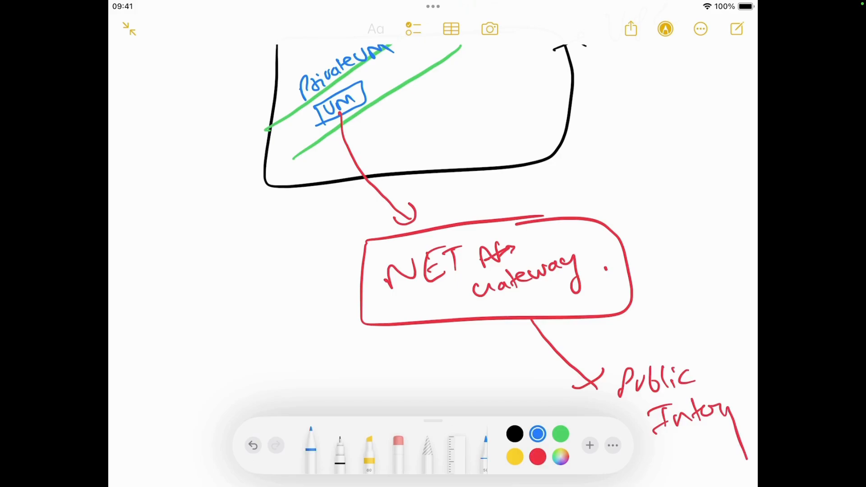
pyautogui.scroll(2, 433, 226)
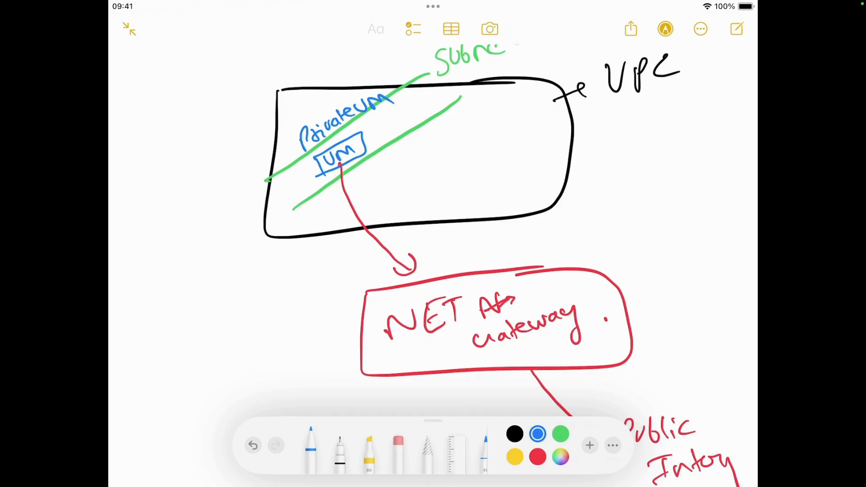
pyautogui.scroll(-2, 433, 226)
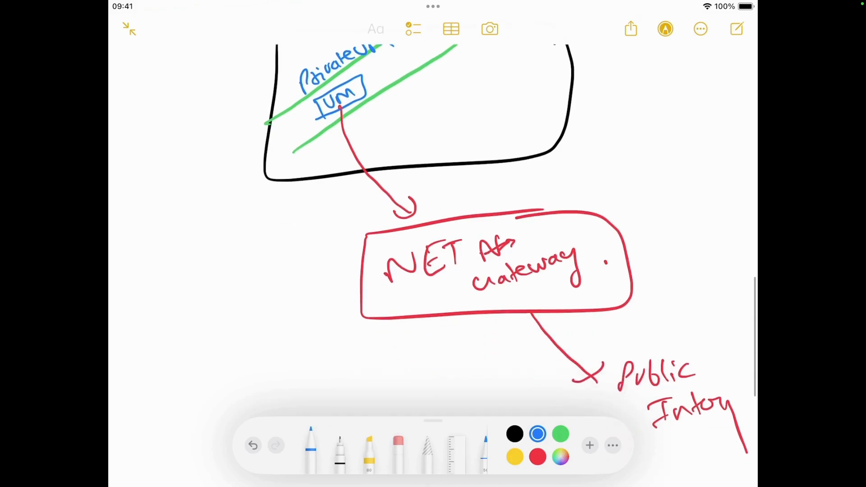
pyautogui.click(561, 434)
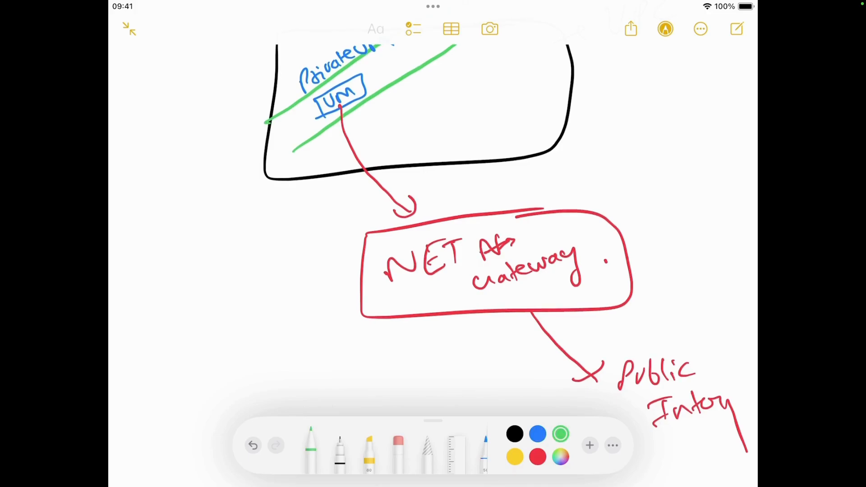
pyautogui.moveTo(585, 395)
pyautogui.mouseDown()
pyautogui.moveTo(293, 177)
pyautogui.moveTo(292, 210)
pyautogui.mouseUp()
pyautogui.moveTo(300, 271); pyautogui.dragTo(243, 352)
pyautogui.moveTo(251, 284); pyautogui.dragTo(349, 368)
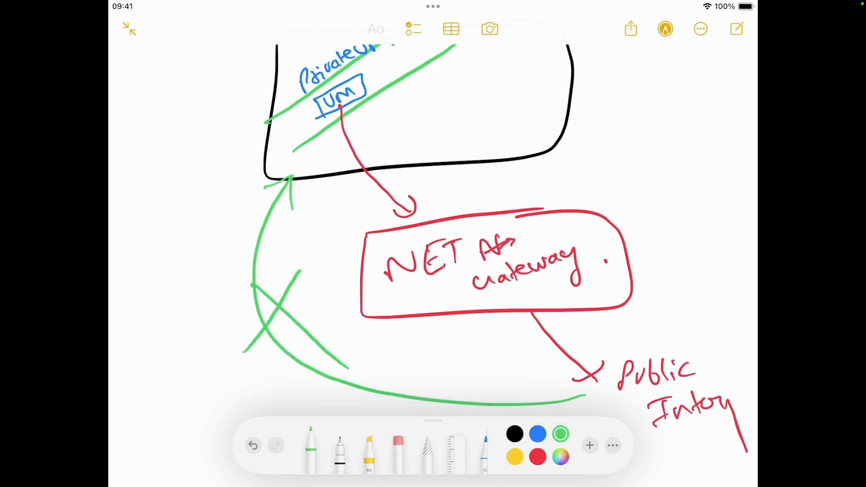
# Draw green arrows leading out of the VPC box past the gateway and label them "Internet"
pyautogui.scroll(1, 433, 226)
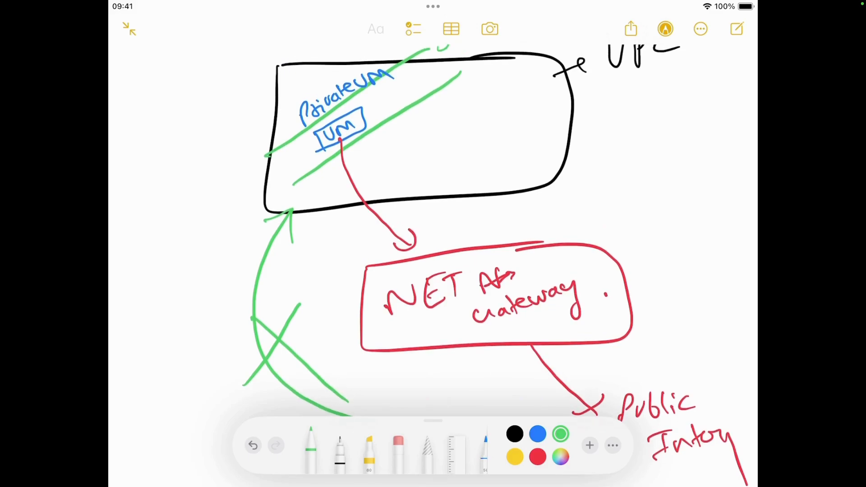
pyautogui.moveTo(414, 157)
pyautogui.mouseDown()
pyautogui.moveTo(654, 327)
pyautogui.moveTo(660, 294)
pyautogui.mouseUp()
pyautogui.moveTo(409, 186); pyautogui.dragTo(502, 217)
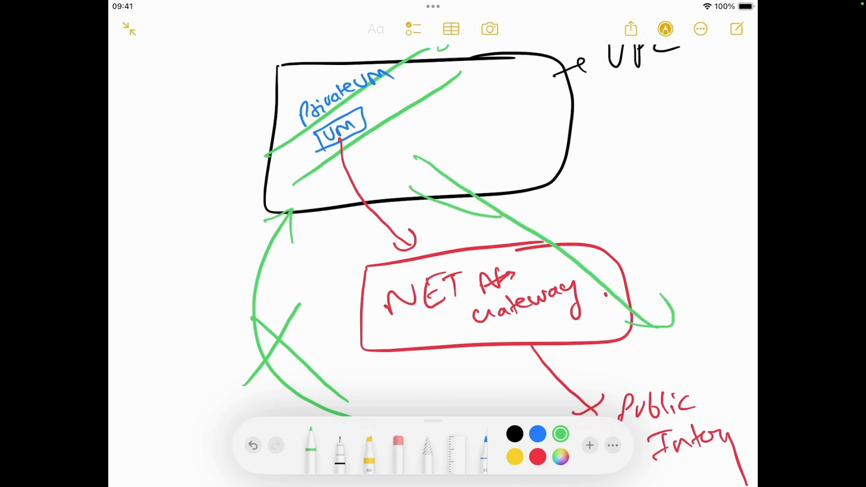
pyautogui.moveTo(492, 177); pyautogui.dragTo(500, 211)
pyautogui.moveTo(564, 213)
pyautogui.mouseDown()
pyautogui.moveTo(586, 195)
pyautogui.moveTo(599, 212)
pyautogui.moveTo(655, 170)
pyautogui.moveTo(667, 150)
pyautogui.mouseUp()
pyautogui.moveTo(664, 168); pyautogui.dragTo(677, 165)
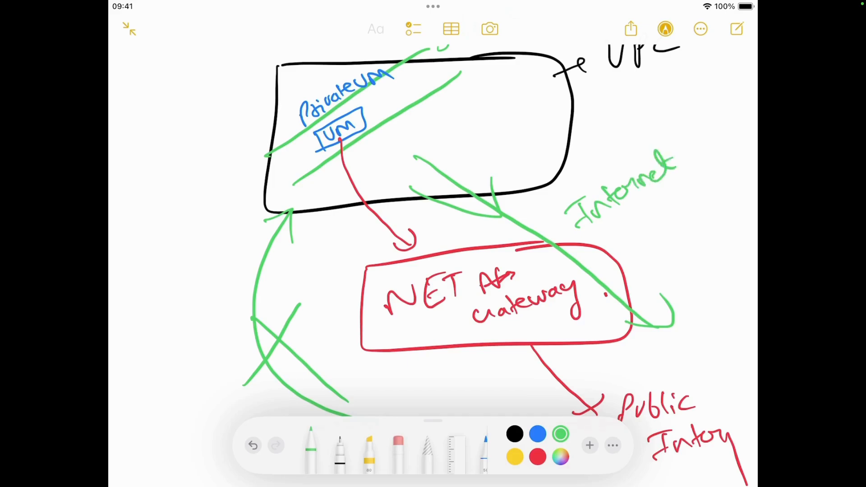
pyautogui.click(691, 153)
# Draw a second curved green arrow pointing up toward the VPC beside the first inbound one and cross it out
pyautogui.moveTo(481, 400)
pyautogui.mouseDown()
pyautogui.moveTo(308, 262)
pyautogui.moveTo(327, 266)
pyautogui.mouseUp()
pyautogui.moveTo(348, 277); pyautogui.dragTo(320, 347)
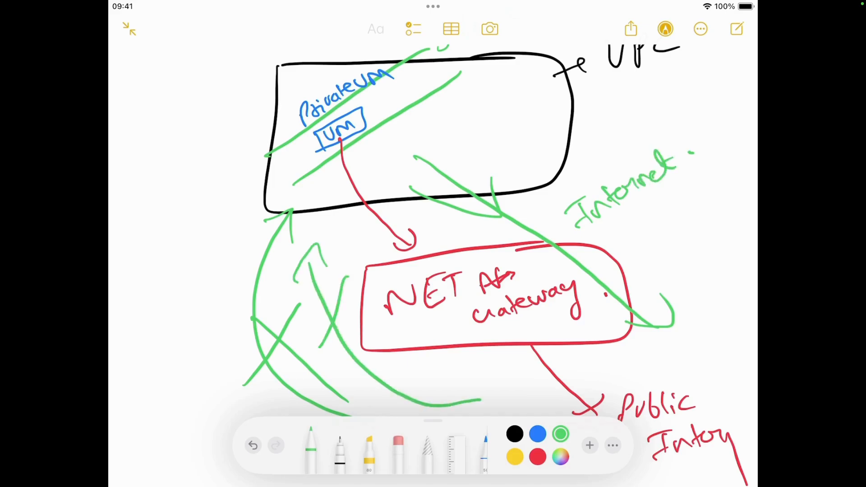
pyautogui.moveTo(318, 295); pyautogui.dragTo(379, 328)
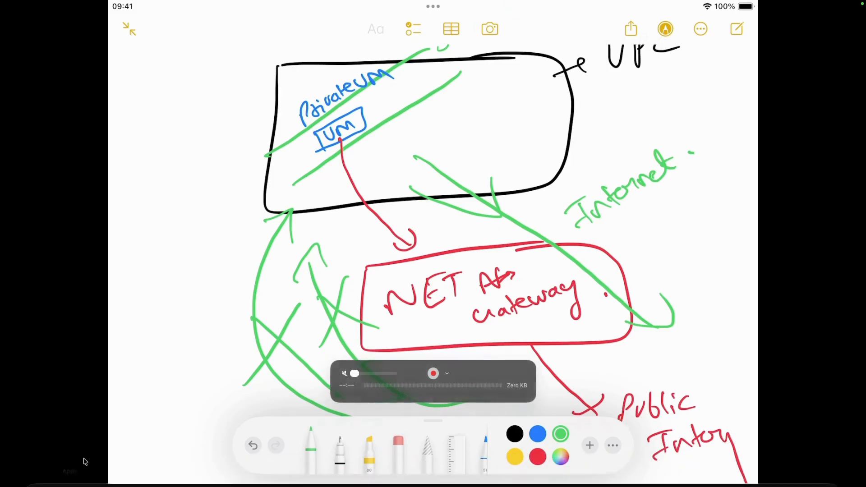
# Switch to the browser showing the Google Cloud console's VPC networks page
pyautogui.click(128, 469)
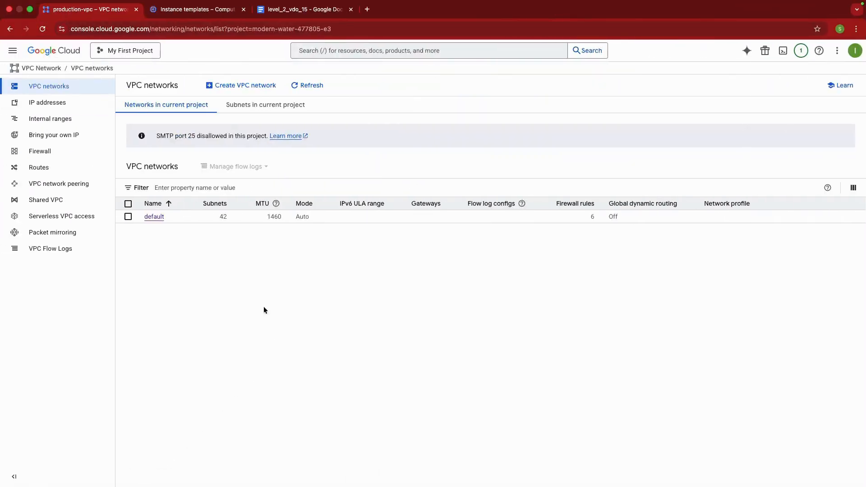
# Start a new VPC network and name it production-vpc
pyautogui.click(226, 86)
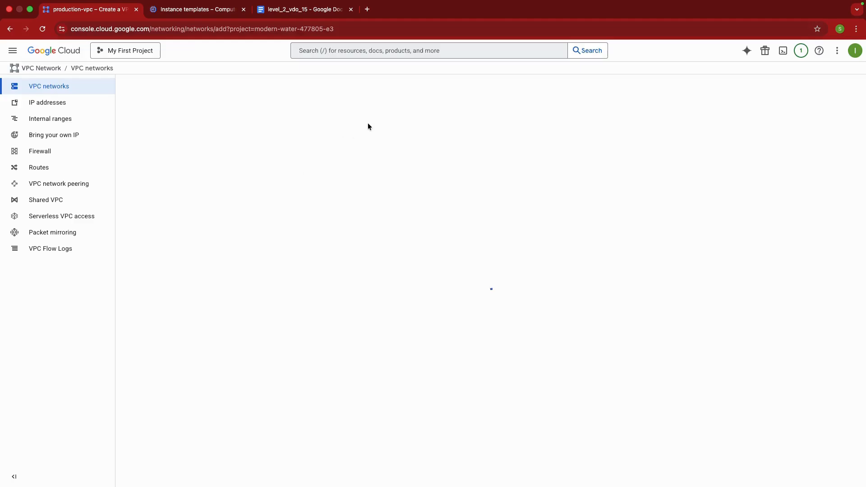
pyautogui.click(209, 118)
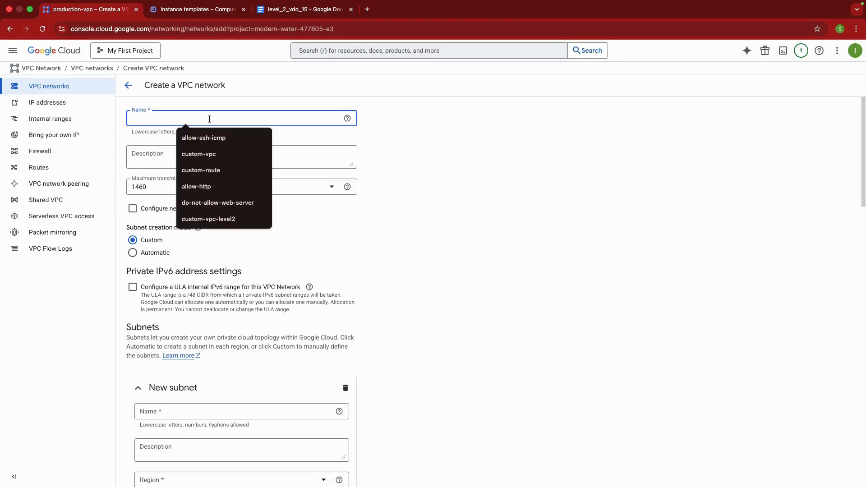
pyautogui.write('produ')
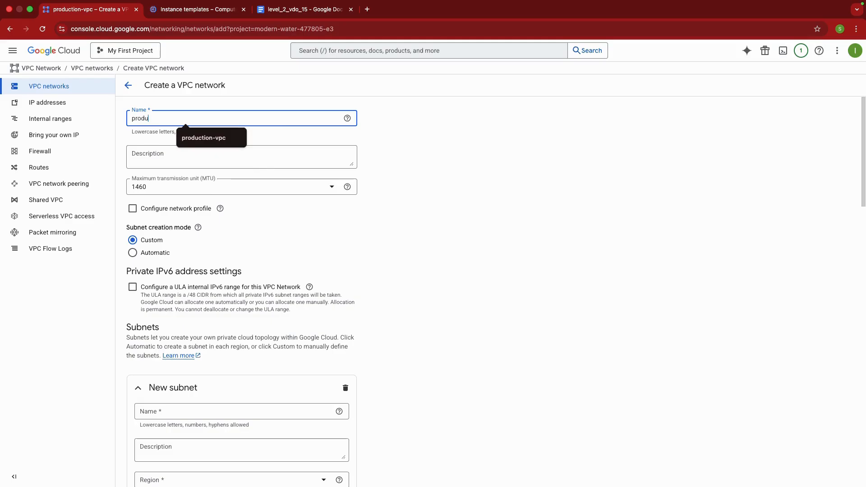
pyautogui.write('ction-vpc')
pyautogui.click(226, 138)
# Name the network's new subnet subnet-us and set its region to us-central1 (Iowa)
pyautogui.scroll(-5, 251, 226)
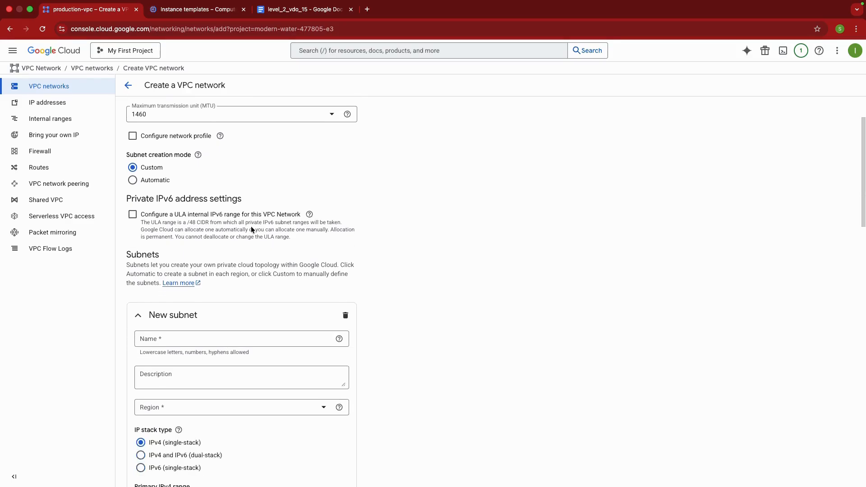
pyautogui.click(184, 218)
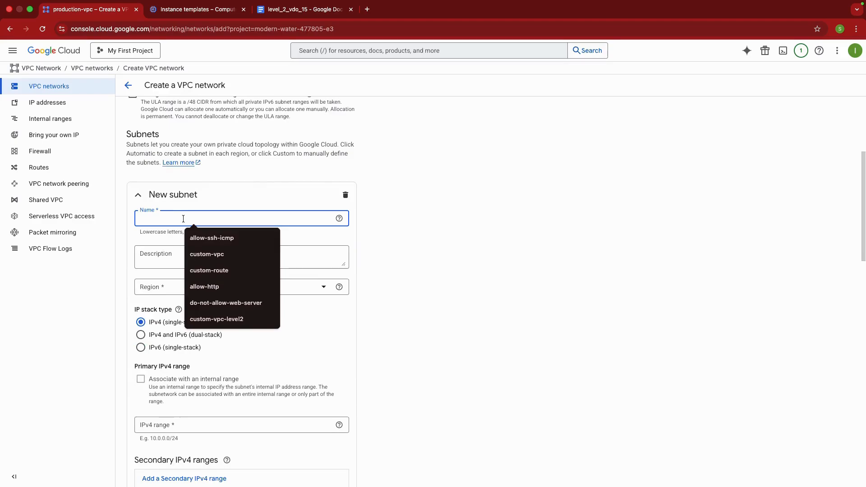
pyautogui.write('su')
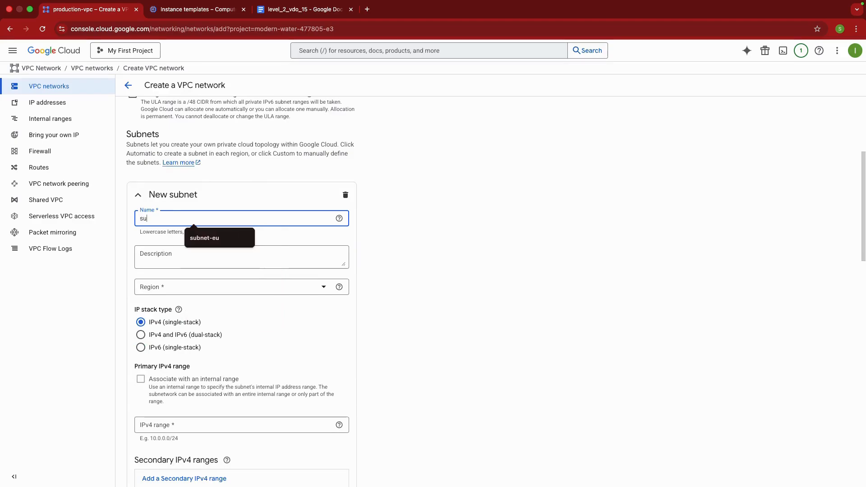
pyautogui.write('bnet-us')
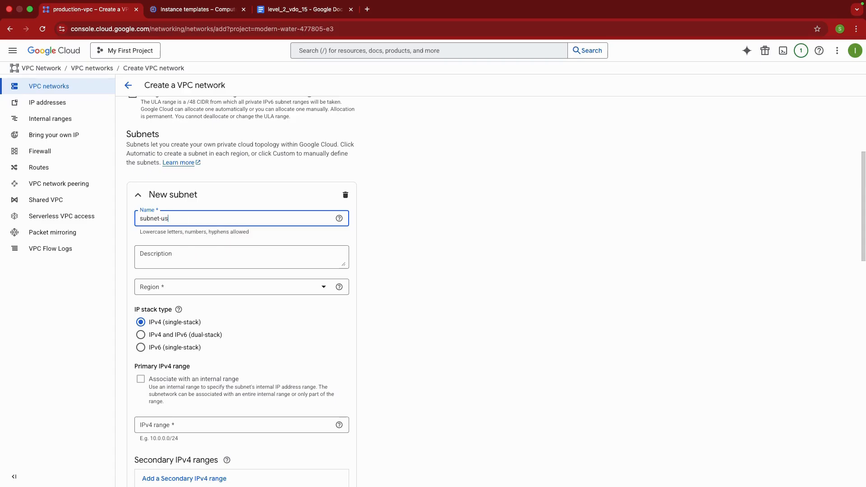
pyautogui.click(263, 289)
pyautogui.scroll(-1, 265, 334)
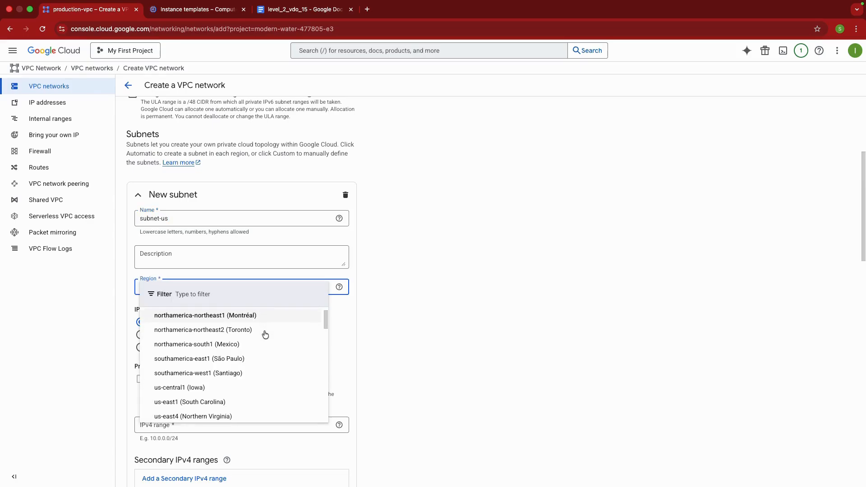
pyautogui.click(224, 388)
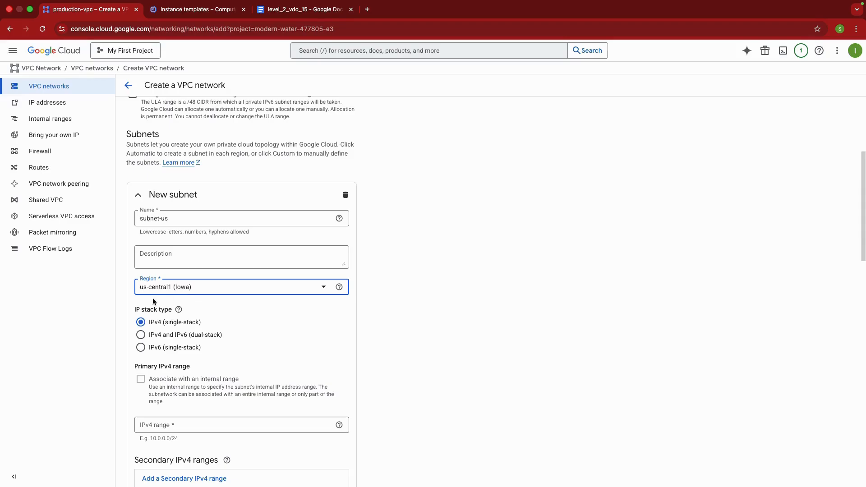
# Set the primary IPv4 range of subnet-us to 10.0.0.0/24
pyautogui.scroll(-3, 255, 318)
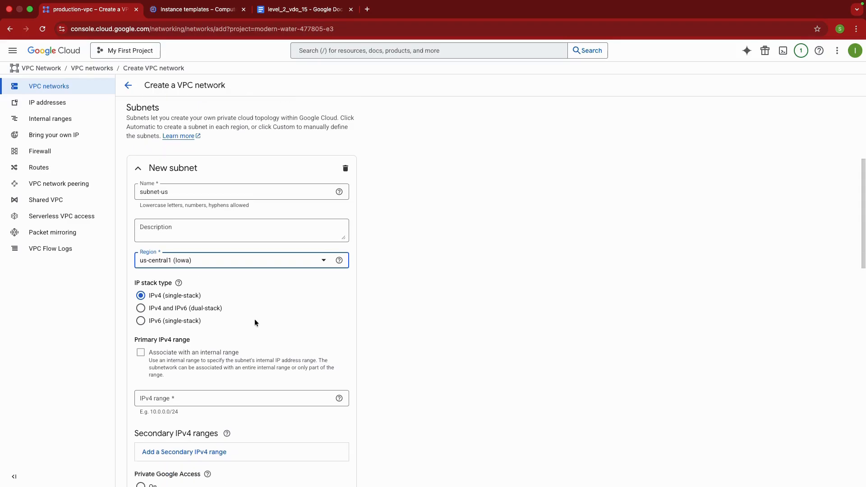
pyautogui.click(169, 373)
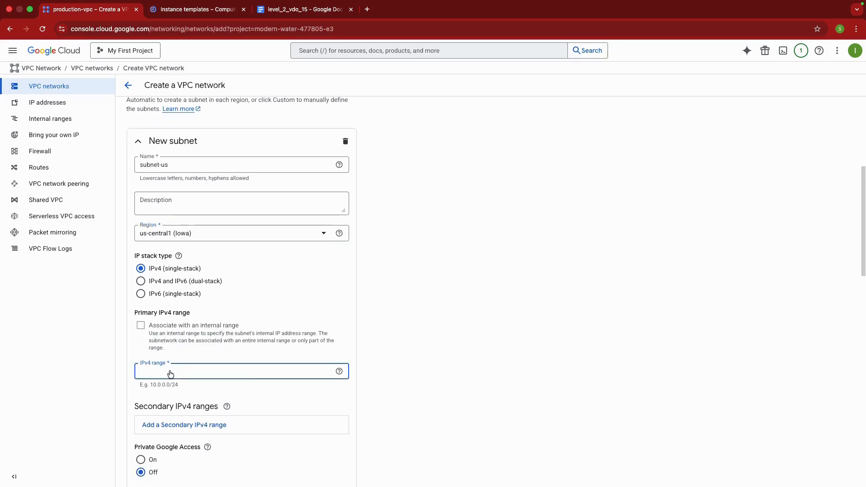
pyautogui.write('10.0.0.0')
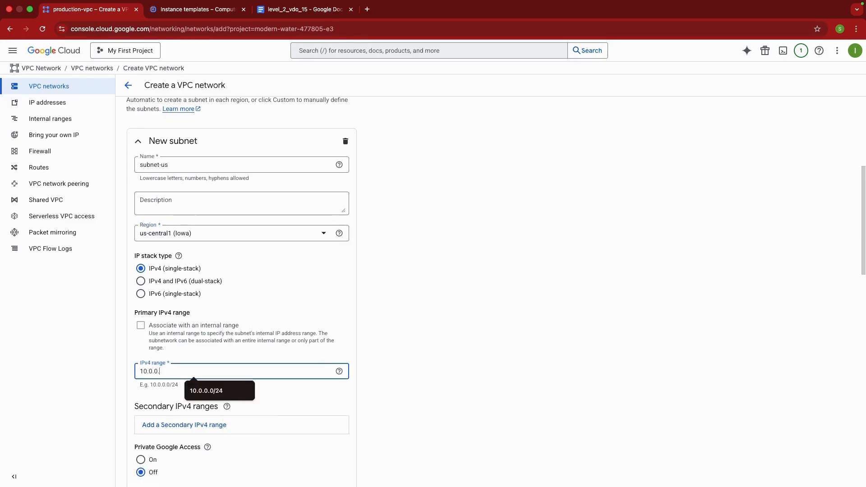
pyautogui.click(195, 383)
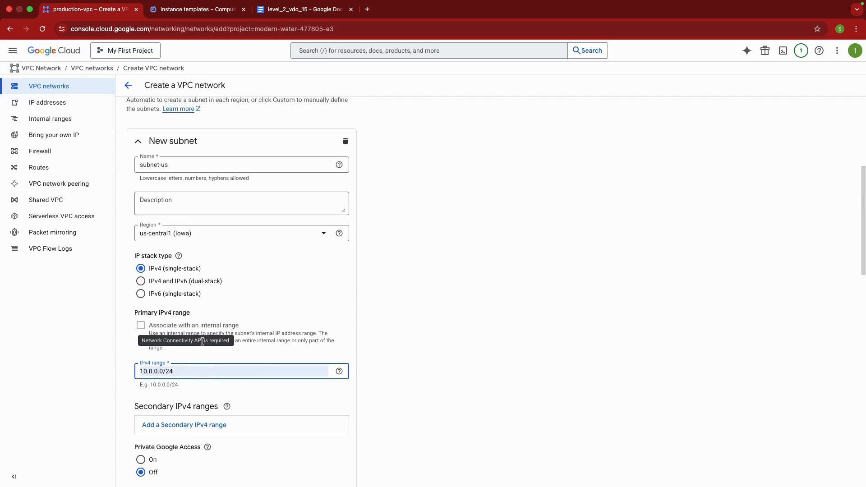
# Create the production-vpc network without selecting any optional firewall rules and refresh the VPC network list
pyautogui.scroll(-6, 275, 341)
pyautogui.scroll(-3, 289, 341)
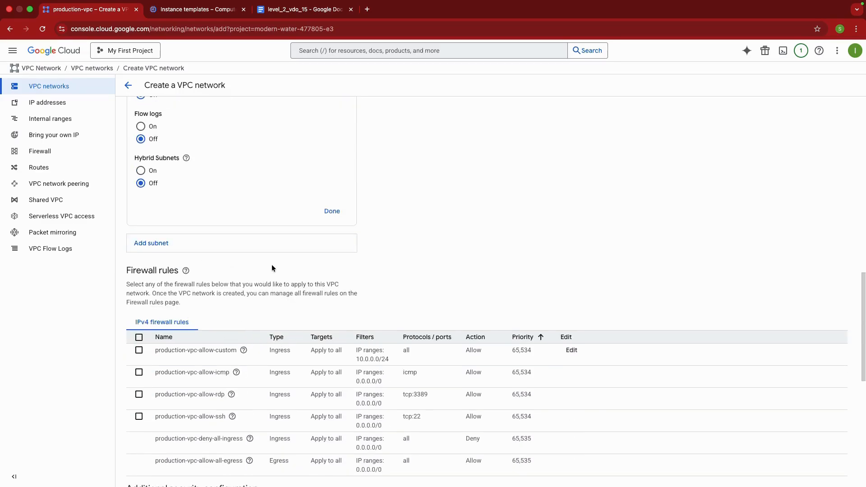
pyautogui.scroll(-10, 271, 268)
pyautogui.click(140, 445)
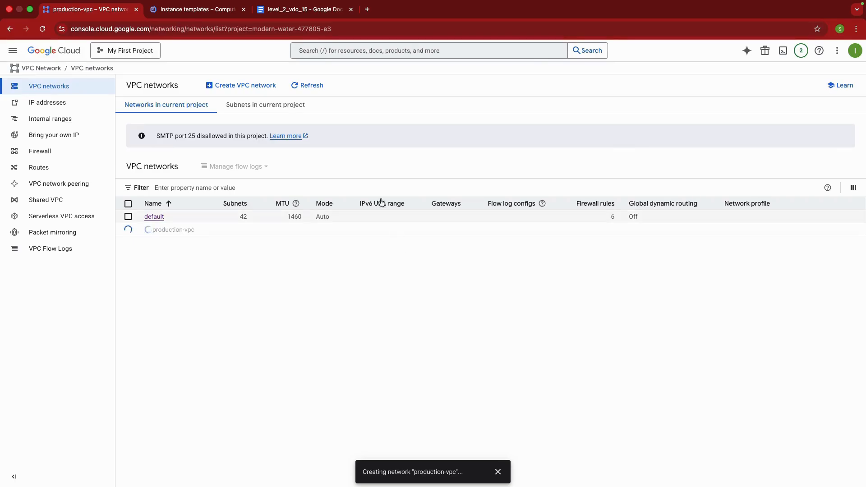
pyautogui.click(310, 87)
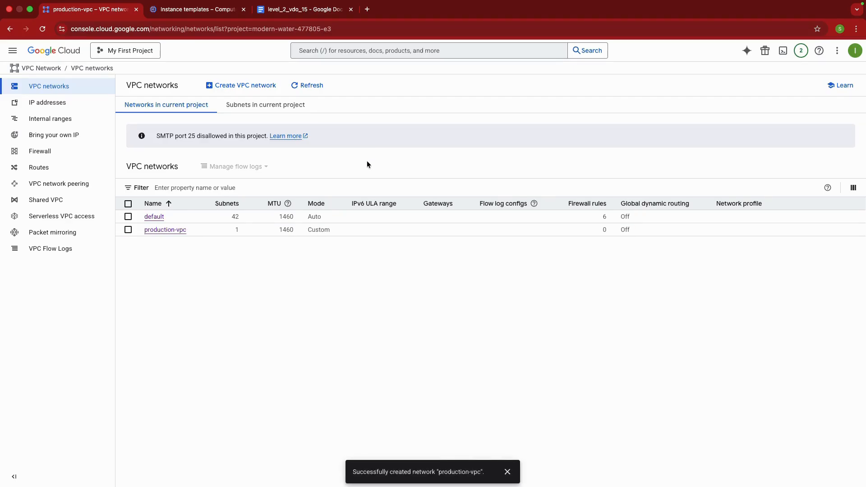
# Switch to the level_2_vdo_15 Google Docs document and examine the startup script commands that install NGINX and write index.html
pyautogui.click(305, 9)
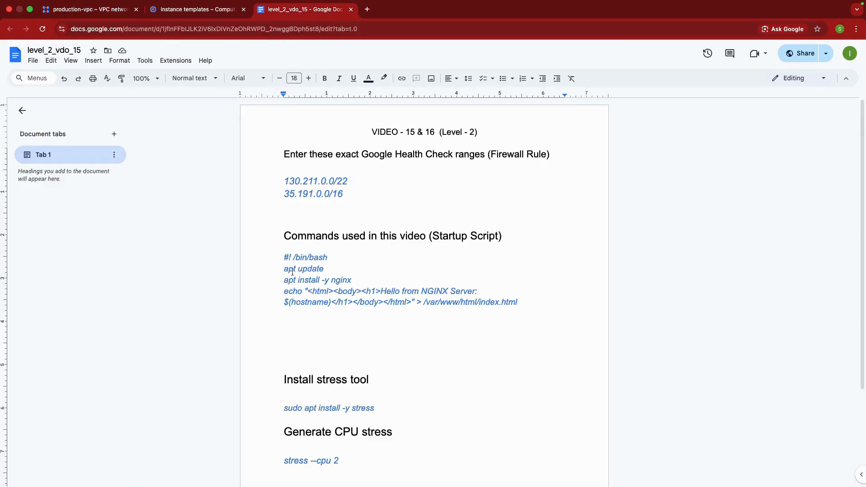
pyautogui.moveTo(284, 257); pyautogui.dragTo(529, 304)
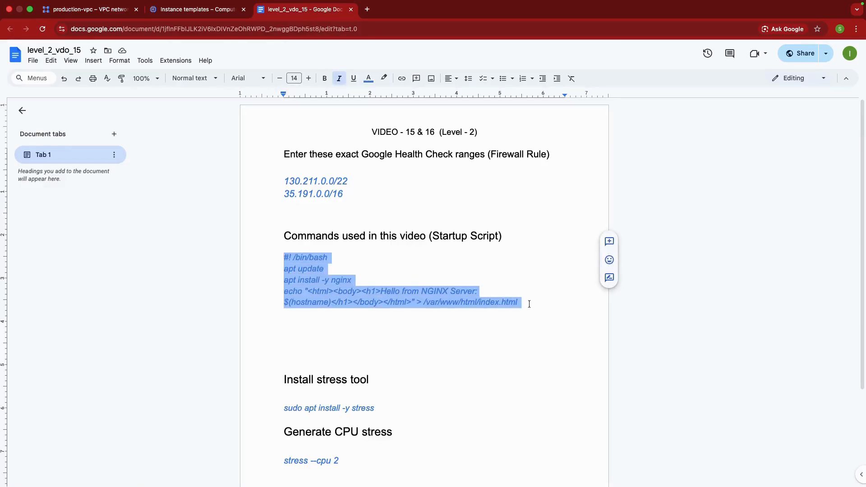
pyautogui.click(306, 280)
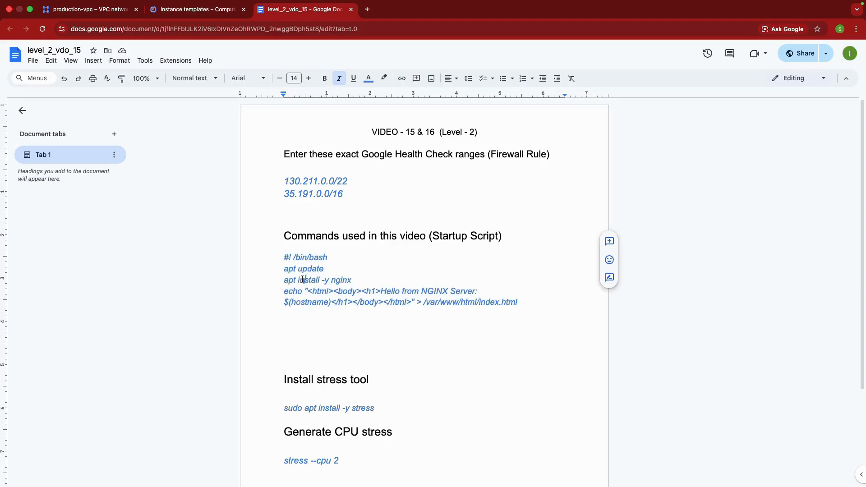
pyautogui.moveTo(284, 257); pyautogui.dragTo(518, 306)
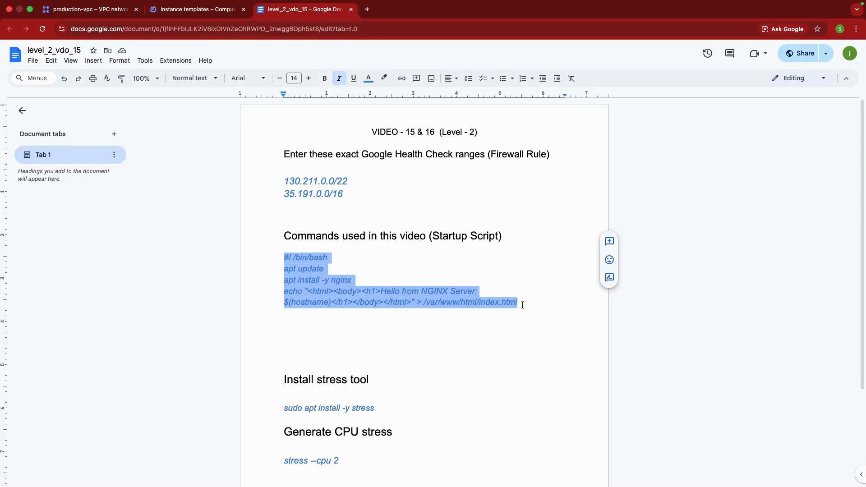
pyautogui.click(522, 303)
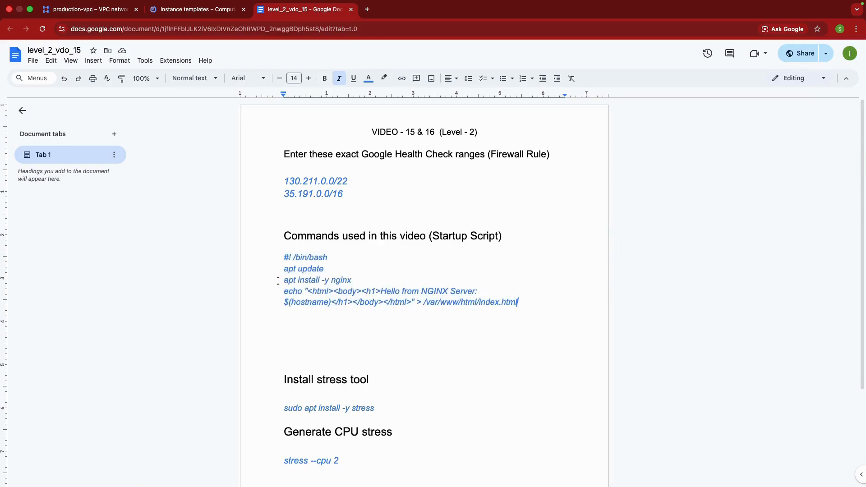
pyautogui.moveTo(281, 281); pyautogui.dragTo(371, 279)
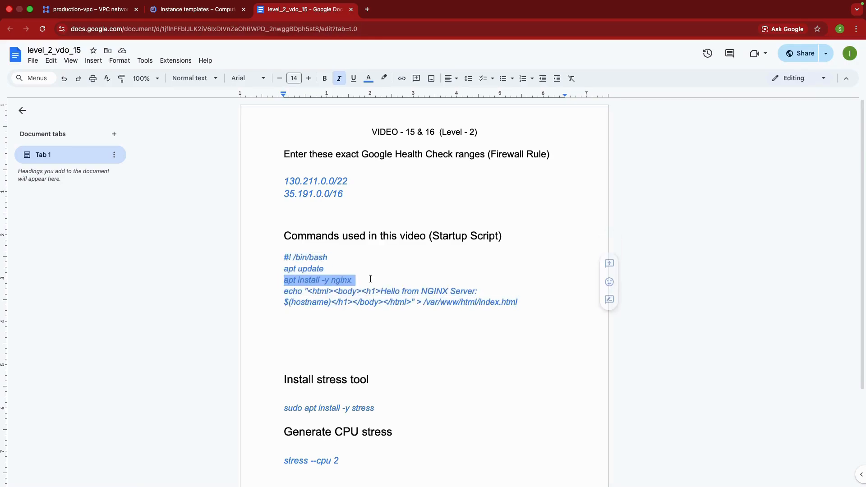
pyautogui.click(303, 284)
pyautogui.moveTo(283, 269); pyautogui.dragTo(519, 300)
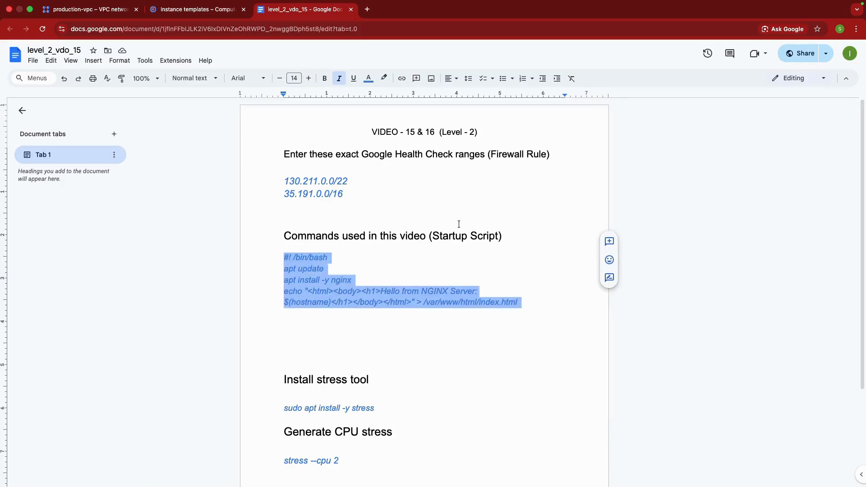
# Switch back to the Google Cloud VPC networks page, open production-vpc's firewalls and start a new VPC firewall rule
pyautogui.click(198, 10)
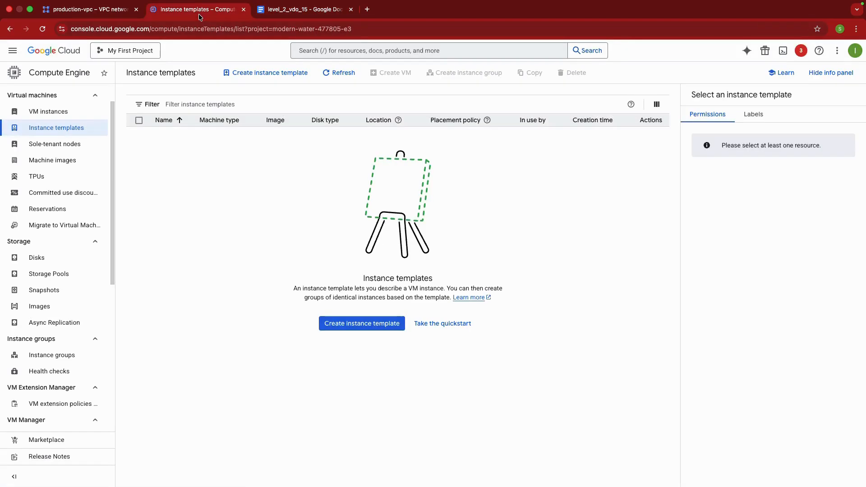
pyautogui.click(87, 9)
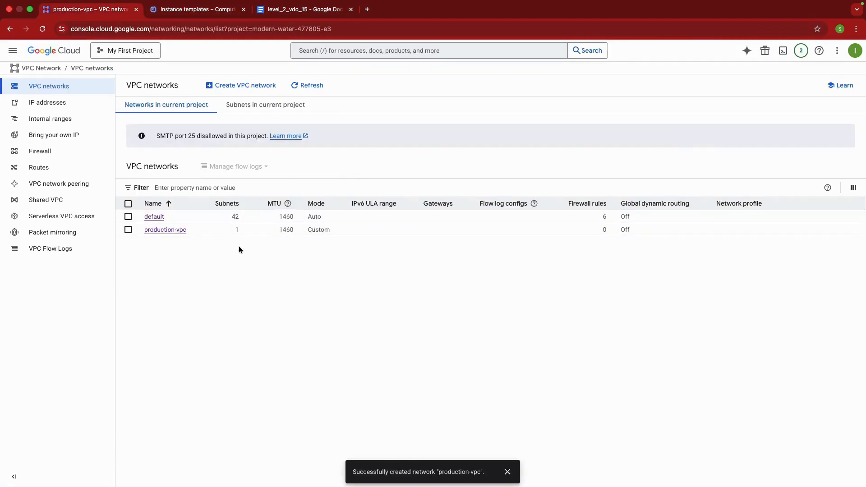
pyautogui.click(171, 234)
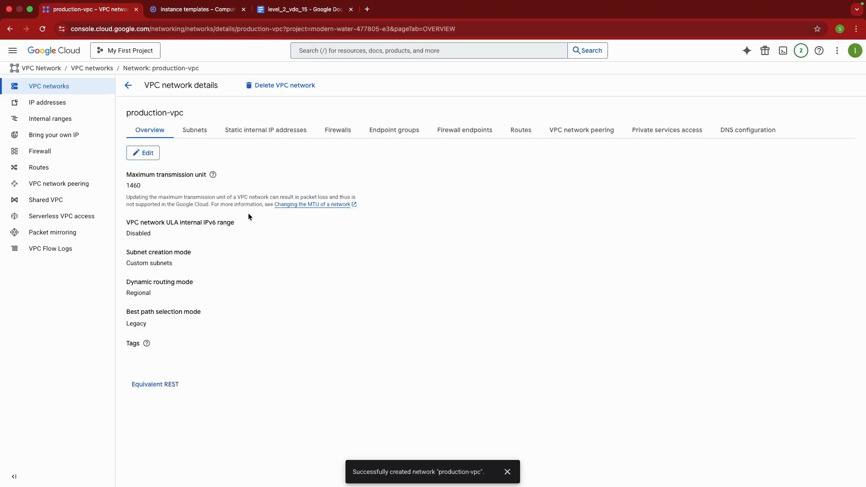
pyautogui.click(336, 131)
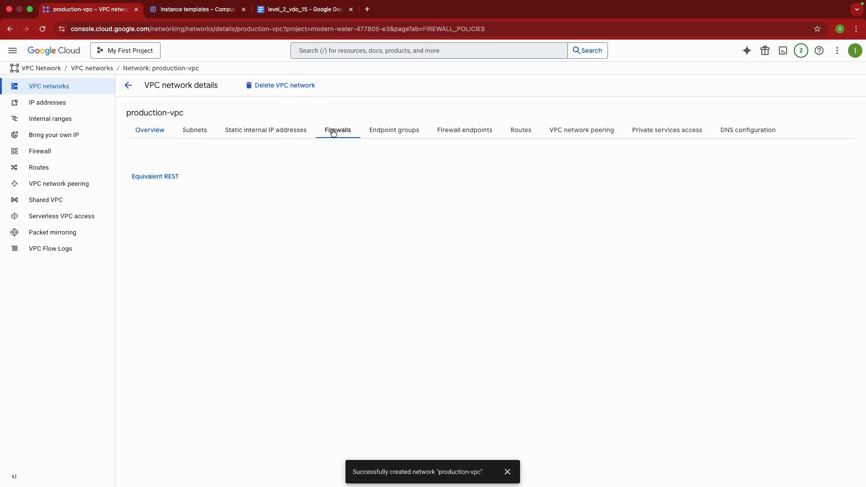
pyautogui.moveTo(239, 284)
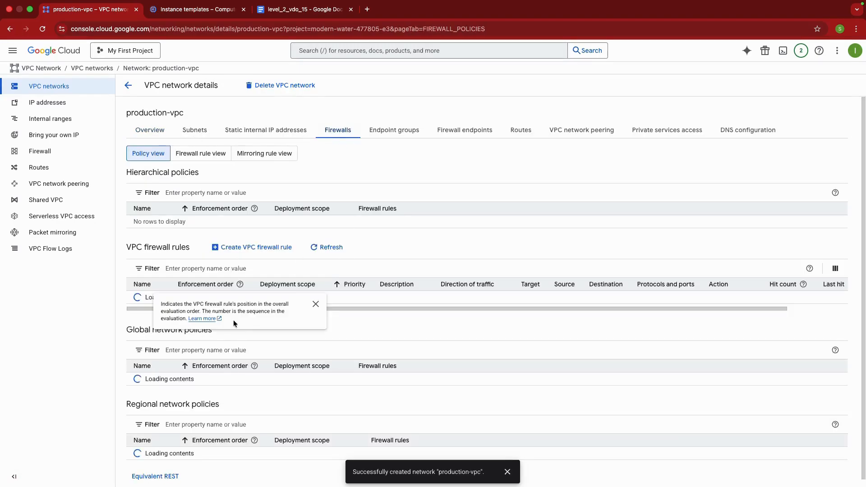
pyautogui.click(257, 247)
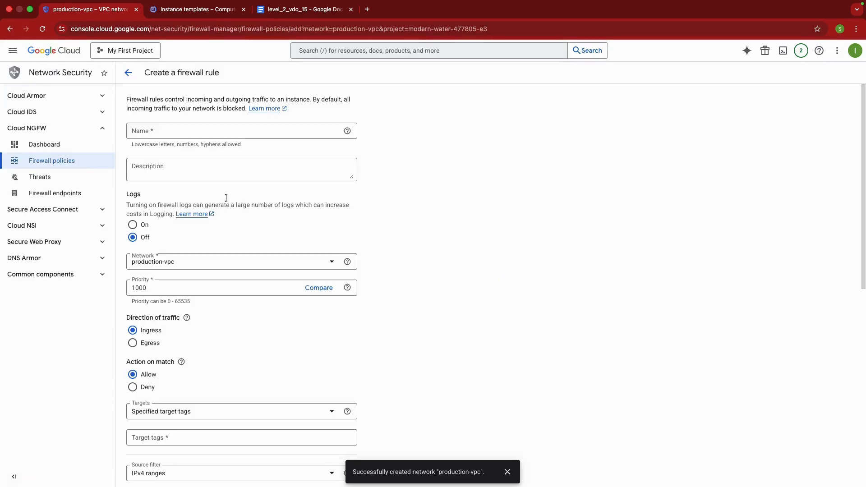
# Name the new firewall rule allow-lb-health-check
pyautogui.click(160, 129)
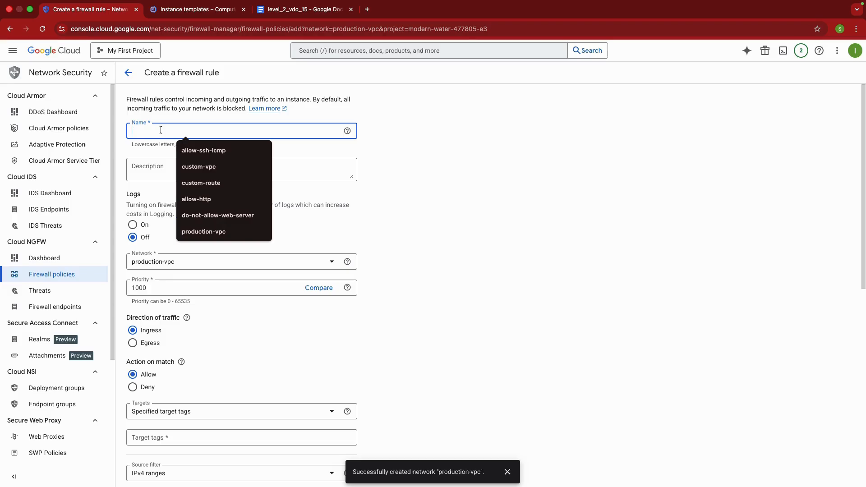
pyautogui.write('al')
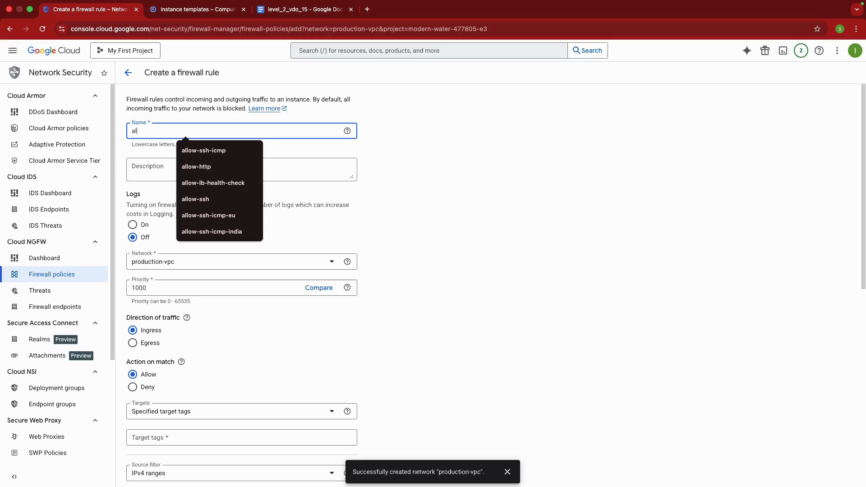
pyautogui.write('low-')
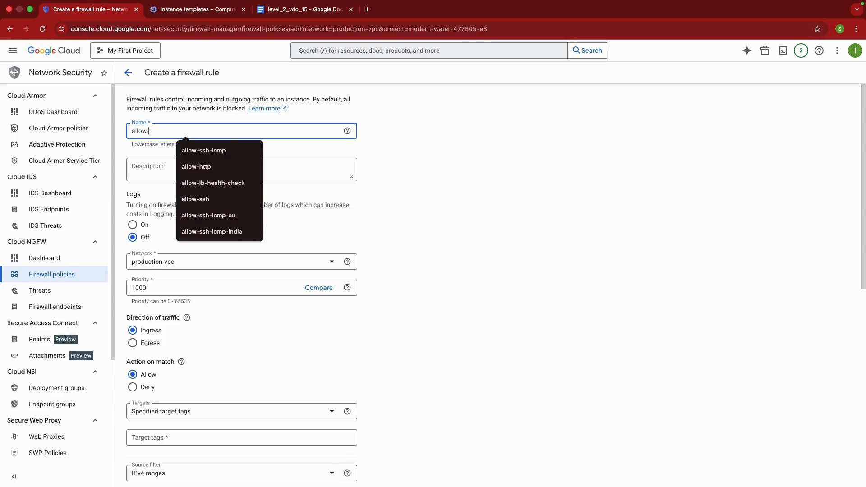
pyautogui.write('lb-health-check')
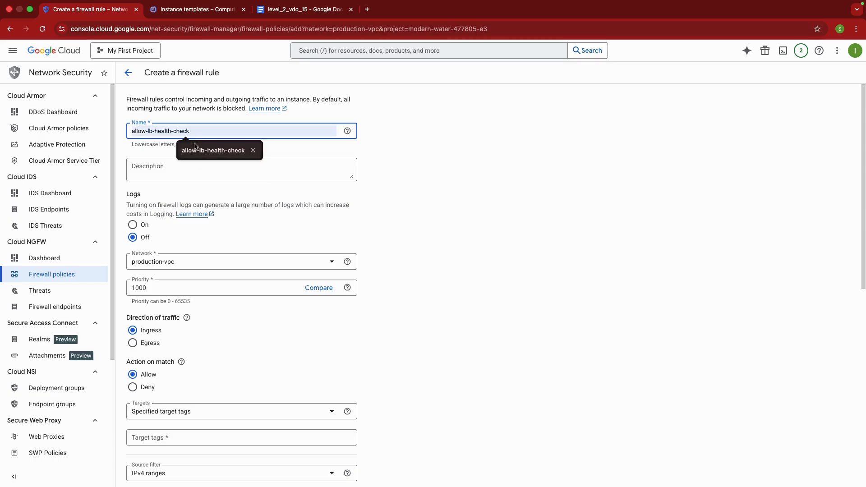
pyautogui.click(195, 143)
# Set the health-check firewall rule's targets to All instances in the network
pyautogui.scroll(-3, 251, 216)
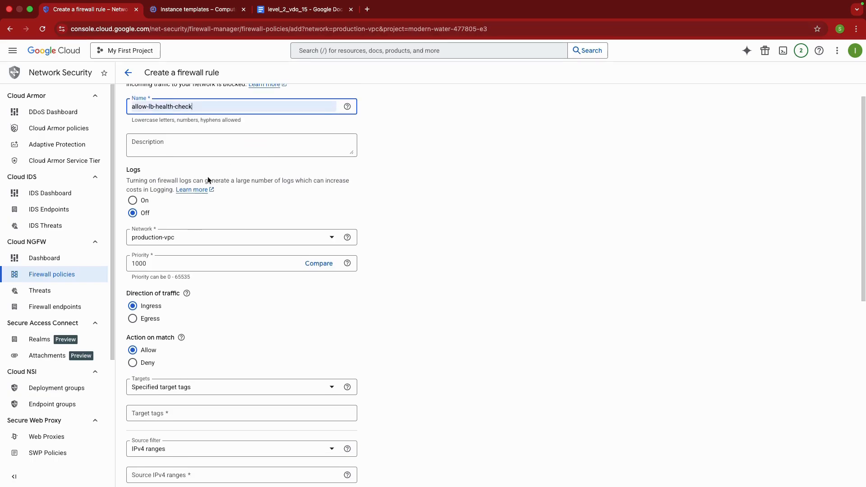
pyautogui.scroll(-4, 258, 269)
pyautogui.click(248, 204)
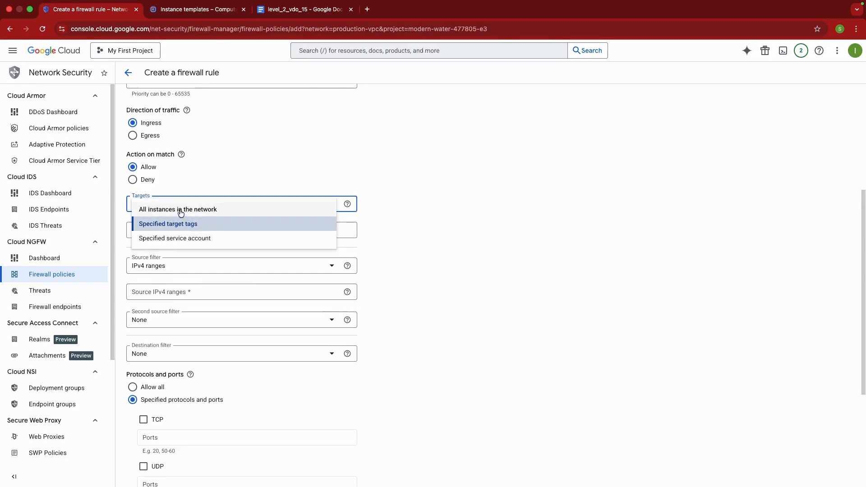
pyautogui.click(180, 209)
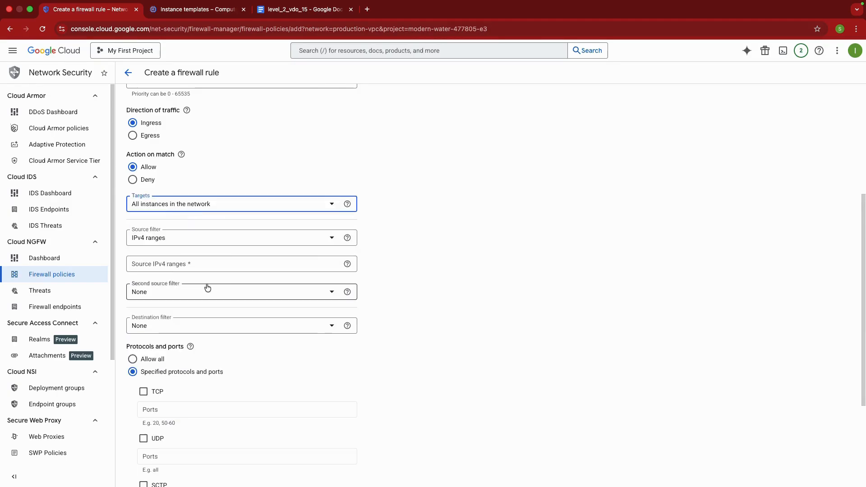
# Copy 130.211.0.0/22 from the level_2_vdo_15 Google Docs document and add it to the Google Cloud firewall rule's source IPv4 ranges
pyautogui.click(177, 264)
pyautogui.click(289, 9)
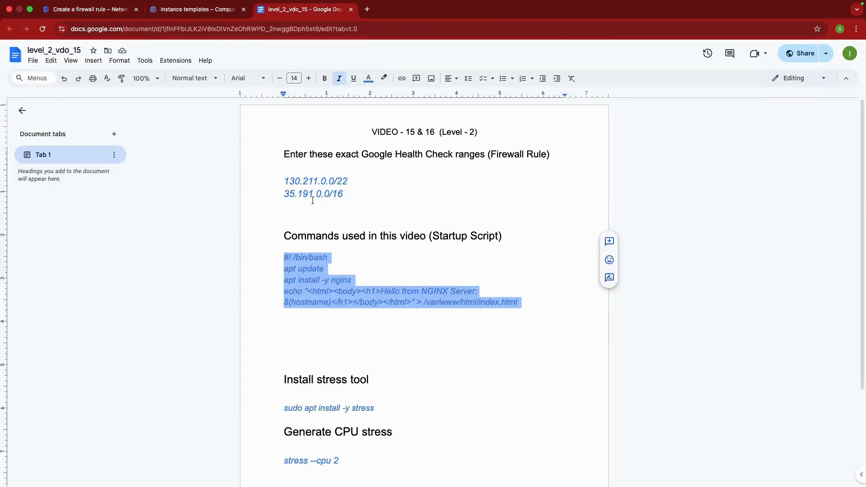
pyautogui.click(315, 218)
pyautogui.moveTo(348, 180); pyautogui.dragTo(283, 180)
pyautogui.press('super+c')
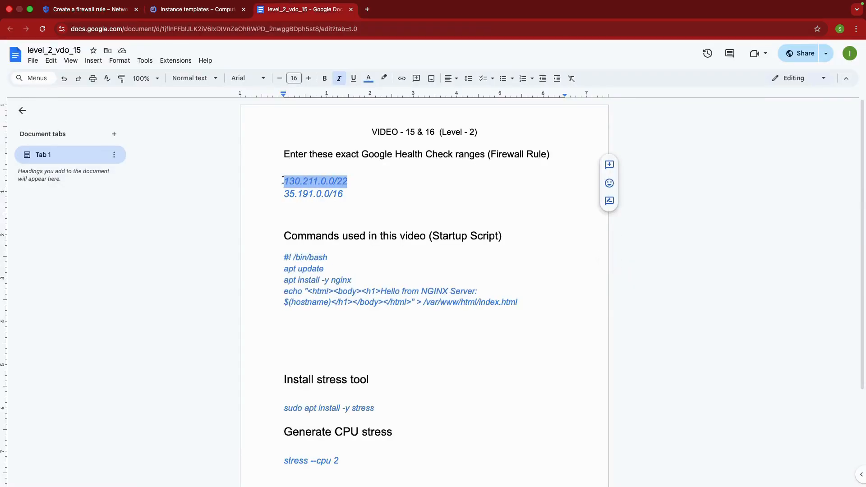
pyautogui.click(108, 9)
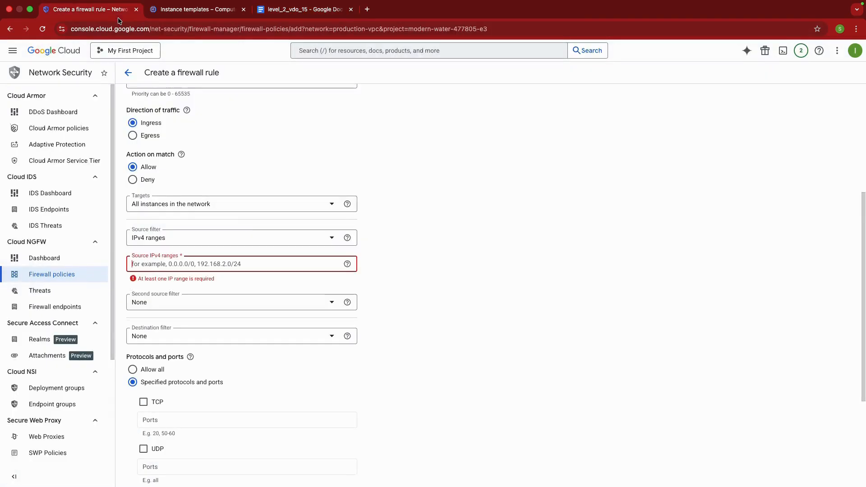
pyautogui.press('super+v')
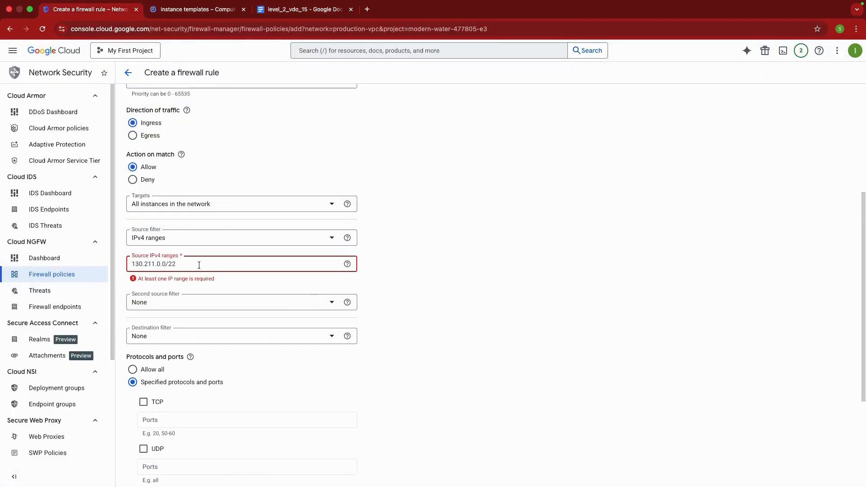
pyautogui.press('Return')
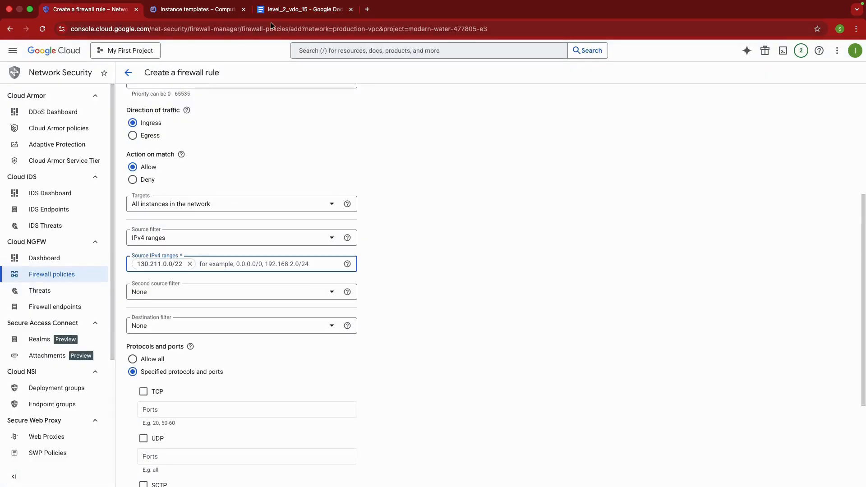
# Copy 35.191.0.0/16 from the level_2_vdo_15 Google Docs document and add it as the Google Cloud rule's second source IPv4 range
pyautogui.click(281, 10)
pyautogui.click(343, 194)
pyautogui.moveTo(343, 194); pyautogui.dragTo(283, 195)
pyautogui.press('super+c')
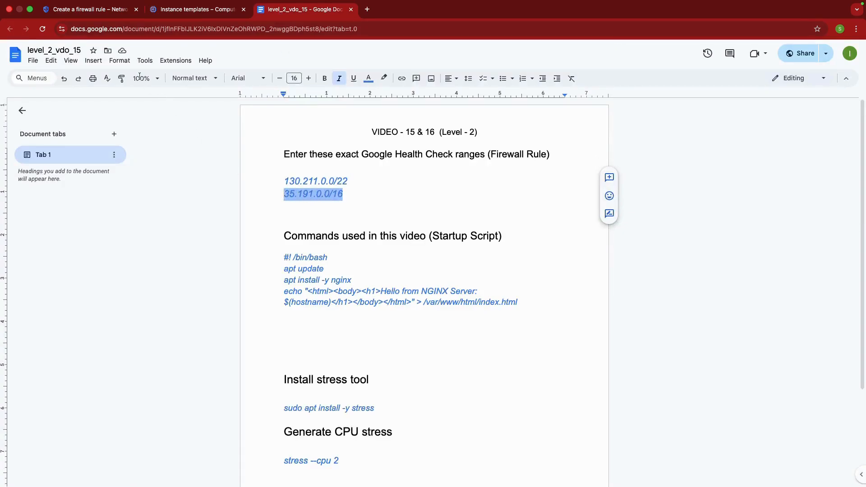
pyautogui.click(106, 10)
pyautogui.press('super+v')
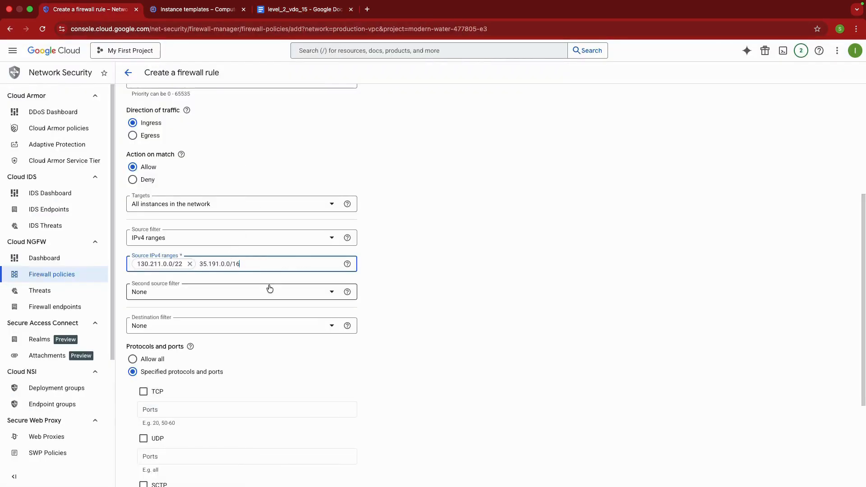
pyautogui.press('Return')
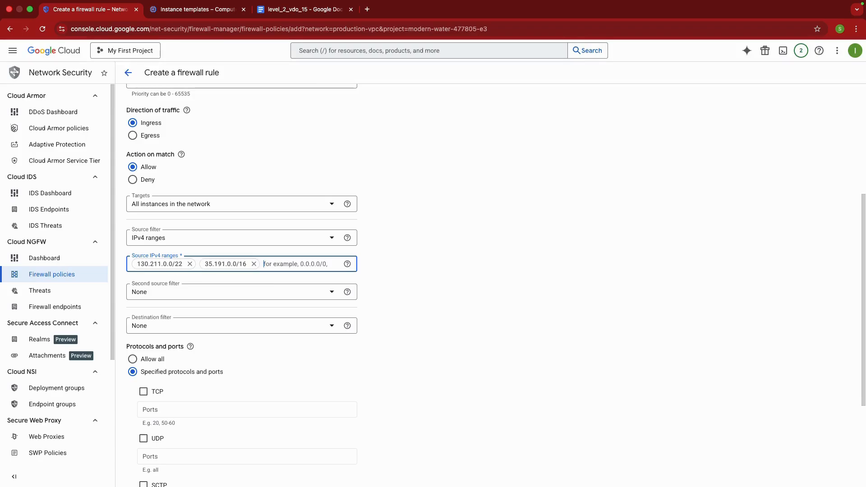
# Allow TCP port 80 in the health-check rule and create the rule
pyautogui.scroll(-1, 410, 291)
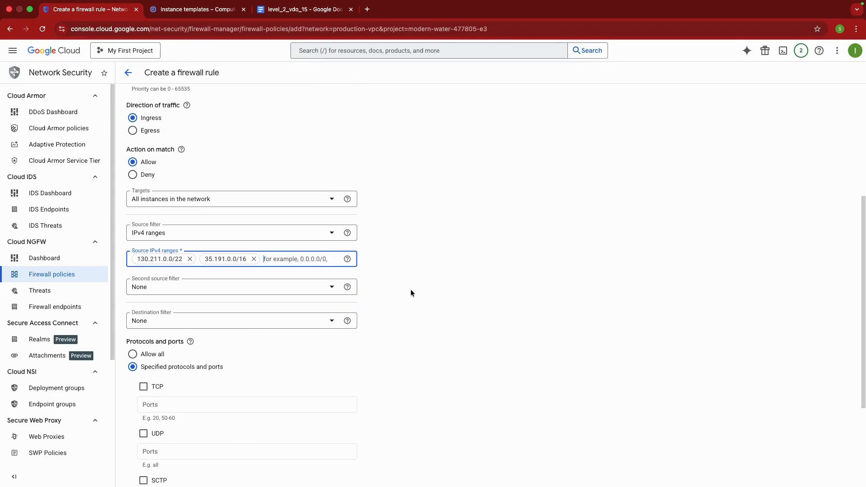
pyautogui.scroll(-1, 411, 293)
pyautogui.click(143, 348)
pyautogui.click(186, 366)
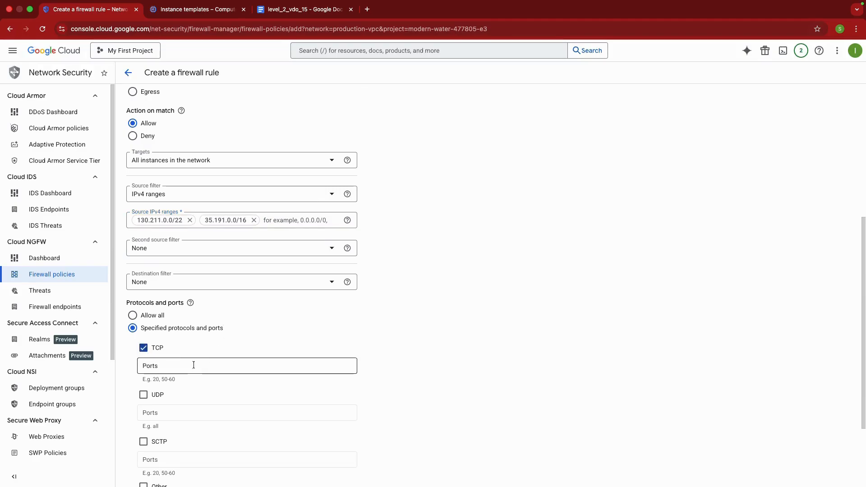
pyautogui.write('80')
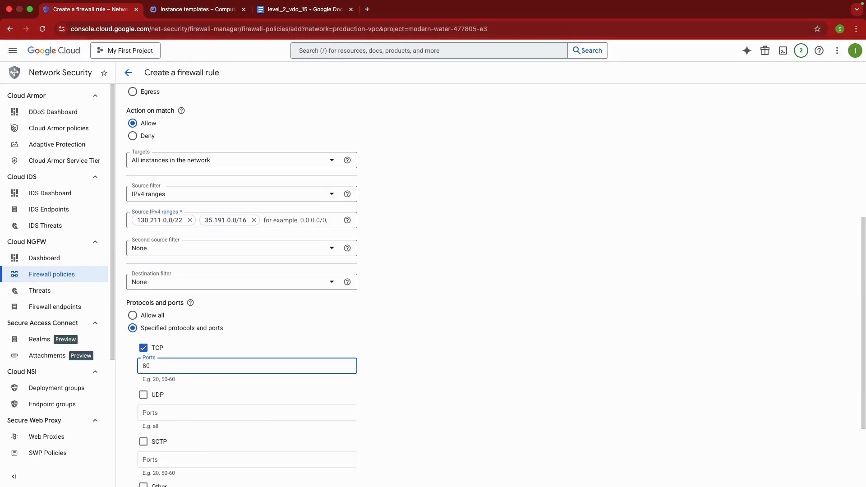
pyautogui.scroll(-5, 319, 293)
pyautogui.click(148, 446)
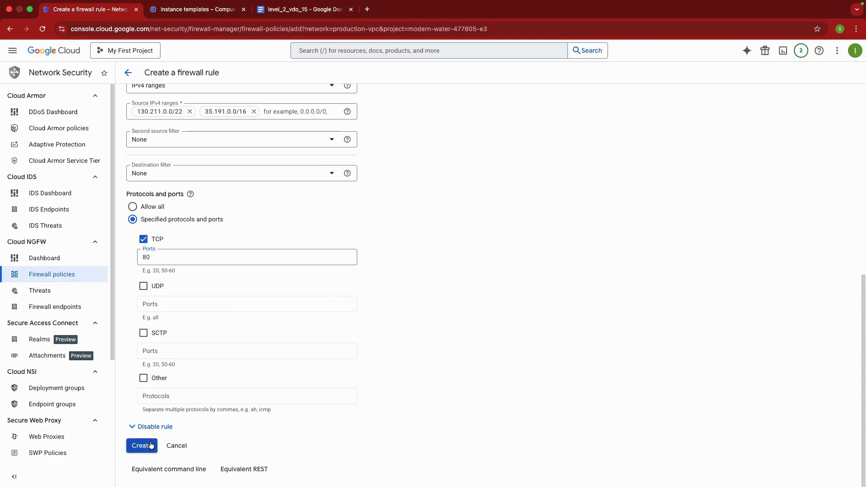
# Start another VPC firewall rule for production-vpc and name it allow-ssh
pyautogui.scroll(10, 410, 329)
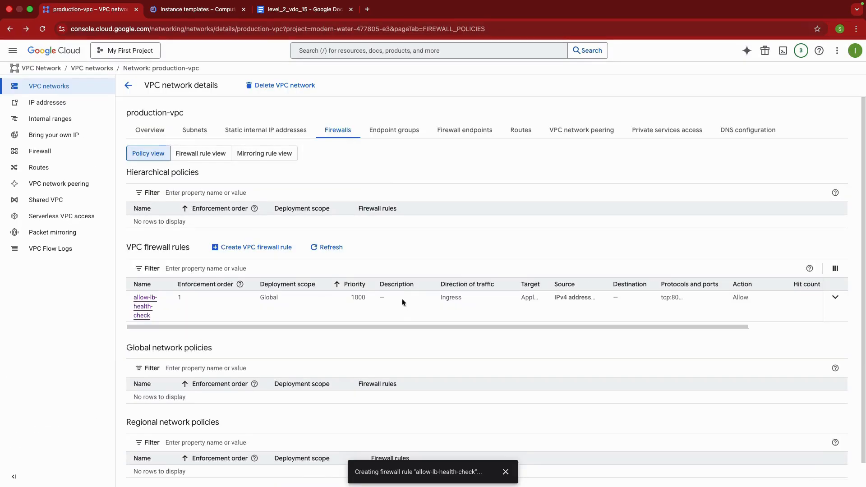
pyautogui.click(266, 247)
pyautogui.click(183, 134)
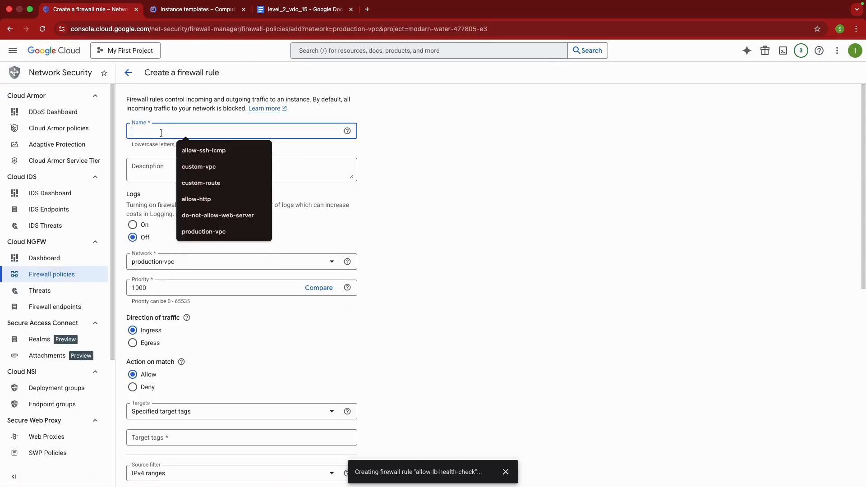
pyautogui.press('Down')
pyautogui.press('Return')
pyautogui.press('BackSpace')
pyautogui.press('BackSpace')
pyautogui.press('BackSpace')
pyautogui.press('BackSpace')
pyautogui.press('BackSpace')
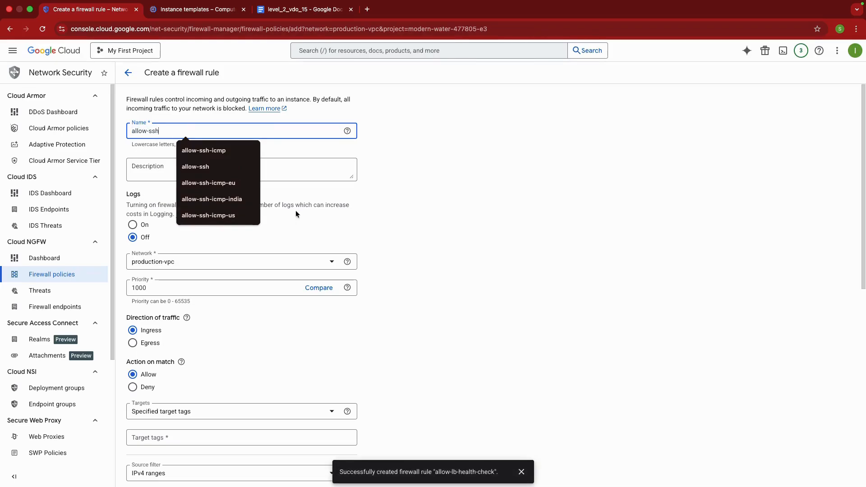
pyautogui.click(294, 199)
# Set the allow-ssh rule's targets to All instances in the network
pyautogui.scroll(-1, 288, 212)
pyautogui.scroll(-3, 271, 252)
pyautogui.click(192, 263)
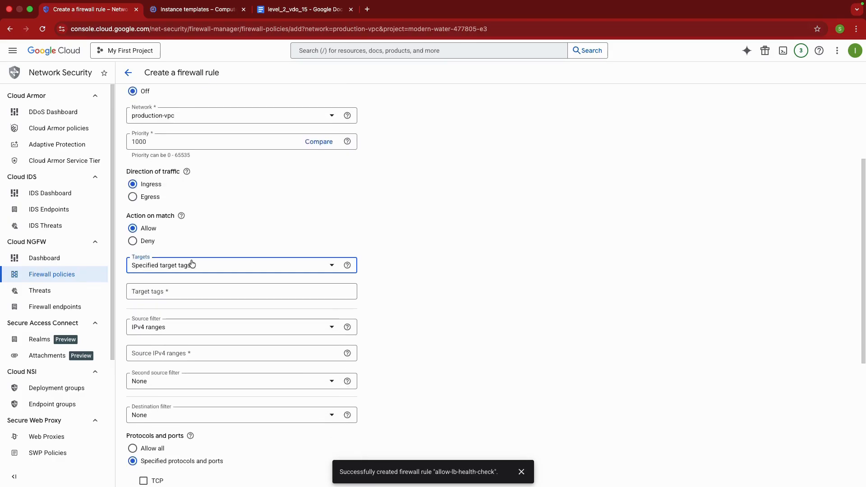
pyautogui.click(192, 269)
# Allow TCP port 22 in the allow-ssh rule and try to create the rule without a source range
pyautogui.scroll(-3, 242, 310)
pyautogui.click(144, 341)
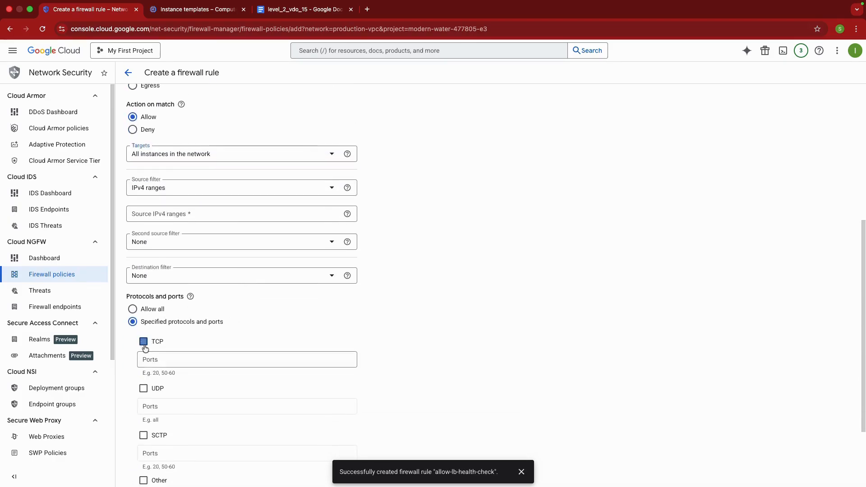
pyautogui.click(159, 360)
pyautogui.write('22')
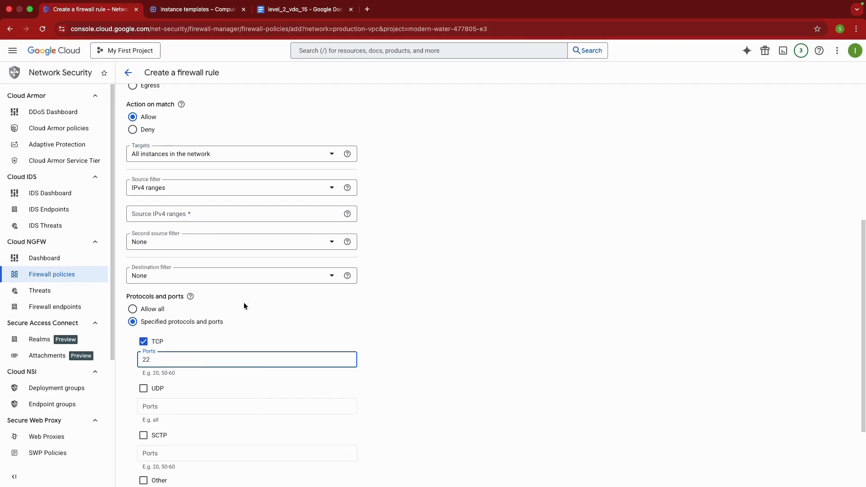
pyautogui.scroll(6, 432, 200)
pyautogui.scroll(-8, 333, 276)
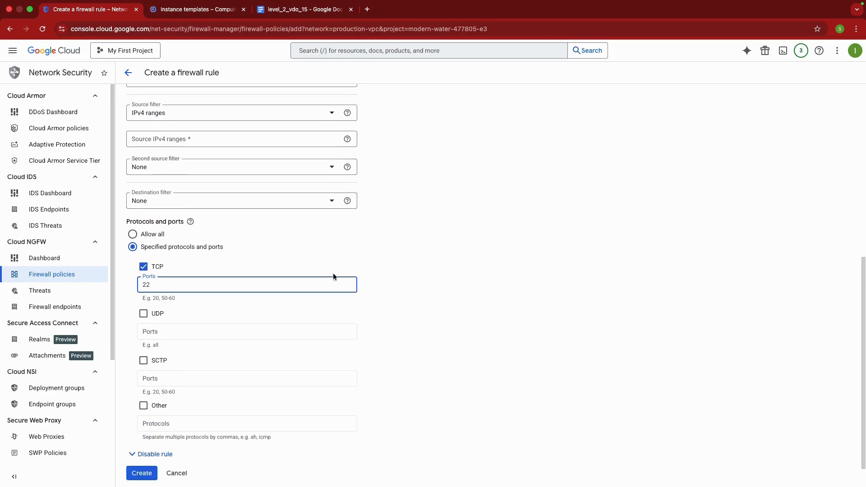
pyautogui.scroll(-1, 333, 276)
pyautogui.click(141, 445)
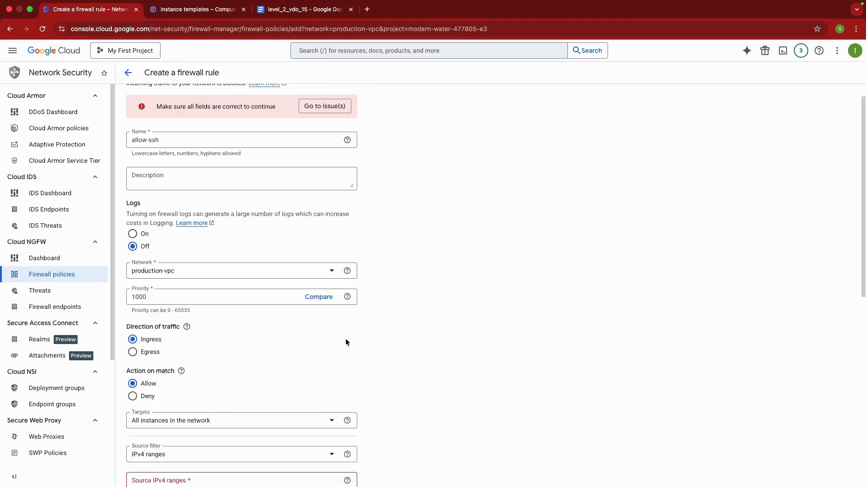
# Set the allow-ssh rule's source IPv4 range to 0.0.0.0/0 and create the rule
pyautogui.click(307, 110)
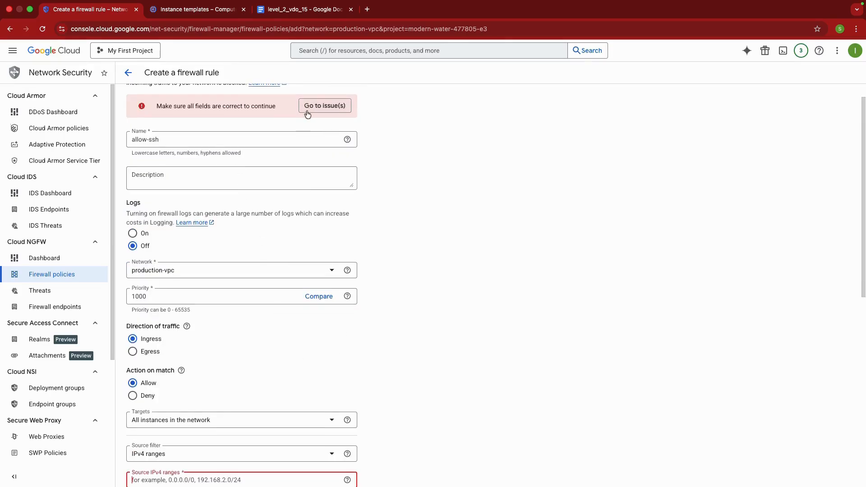
pyautogui.scroll(-5, 245, 319)
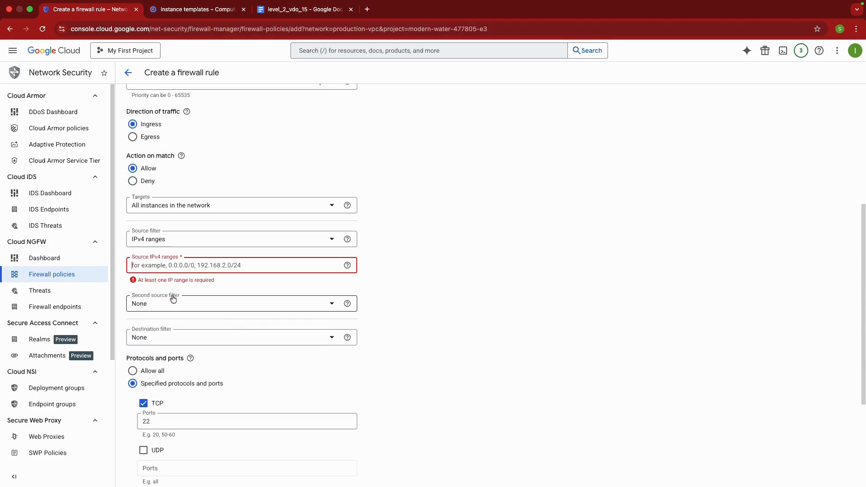
pyautogui.write('0.0.0.')
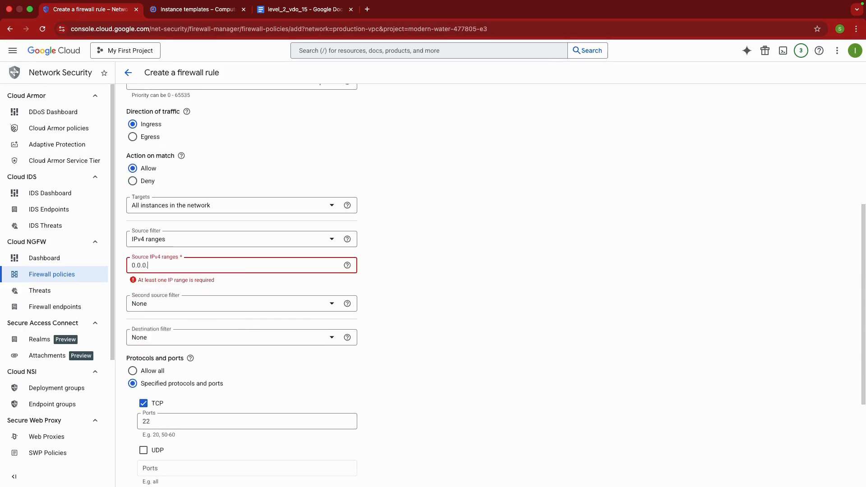
pyautogui.write('0/0')
pyautogui.click(414, 274)
pyautogui.scroll(-4, 413, 274)
pyautogui.click(140, 445)
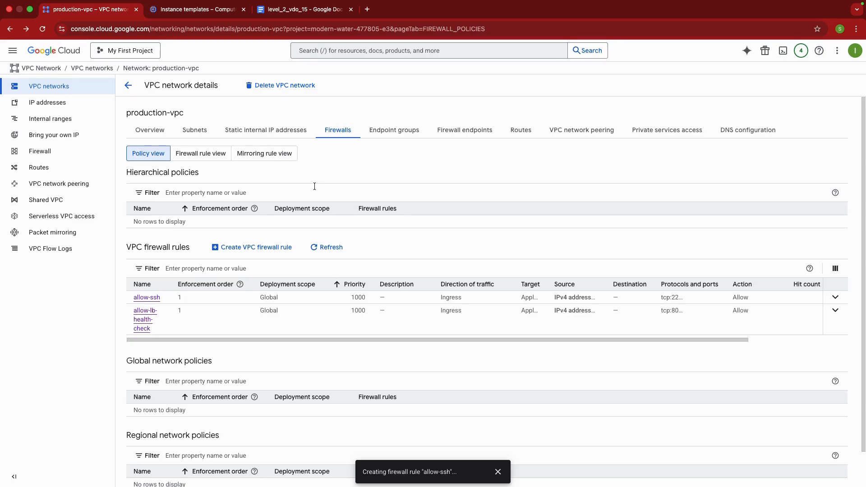
# Open Cloud NAT under Network Services and start creating a Cloud NAT gateway
pyautogui.click(7, 56)
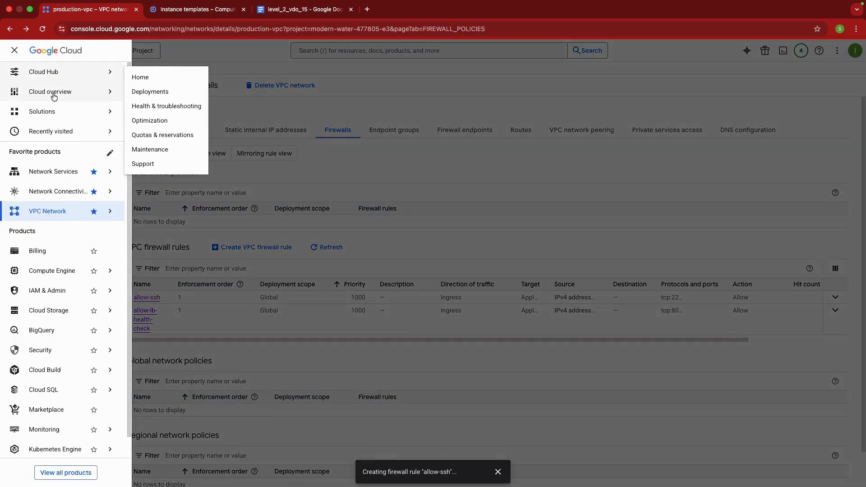
pyautogui.moveTo(94, 212)
pyautogui.moveTo(68, 172)
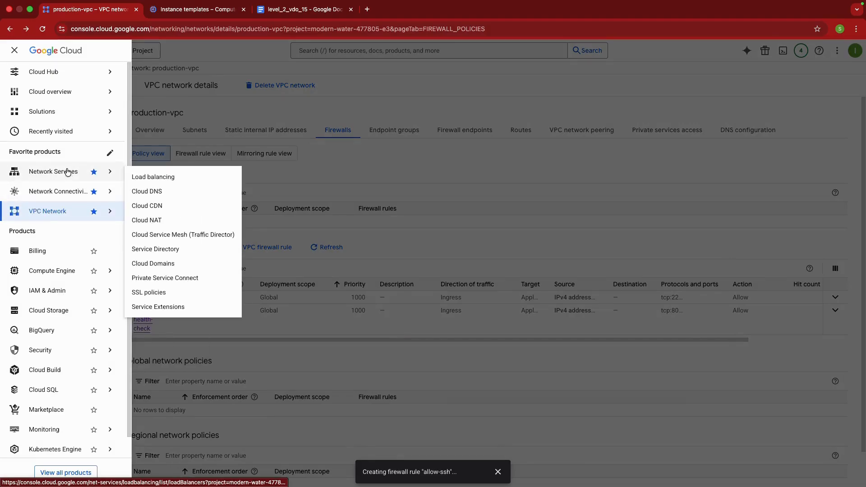
pyautogui.click(147, 222)
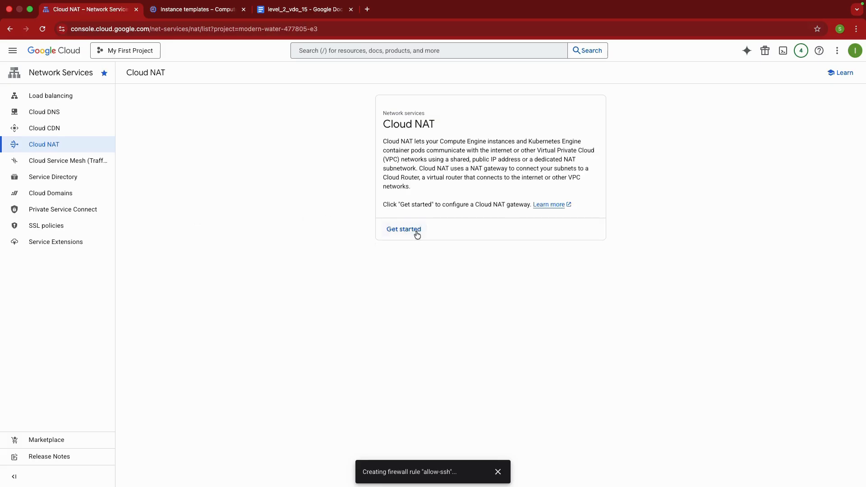
pyautogui.click(414, 230)
# Name the Cloud NAT gateway private-vm-net-access
pyautogui.click(185, 165)
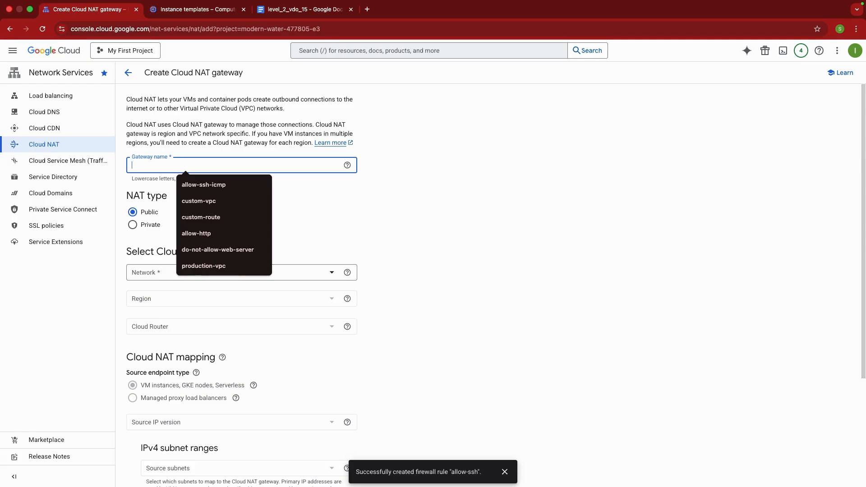
pyautogui.write('pri')
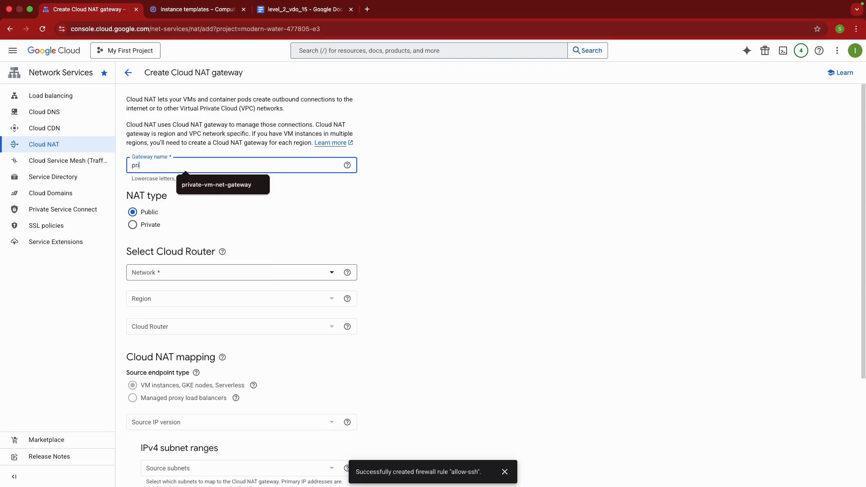
pyautogui.write('vate-vm-n')
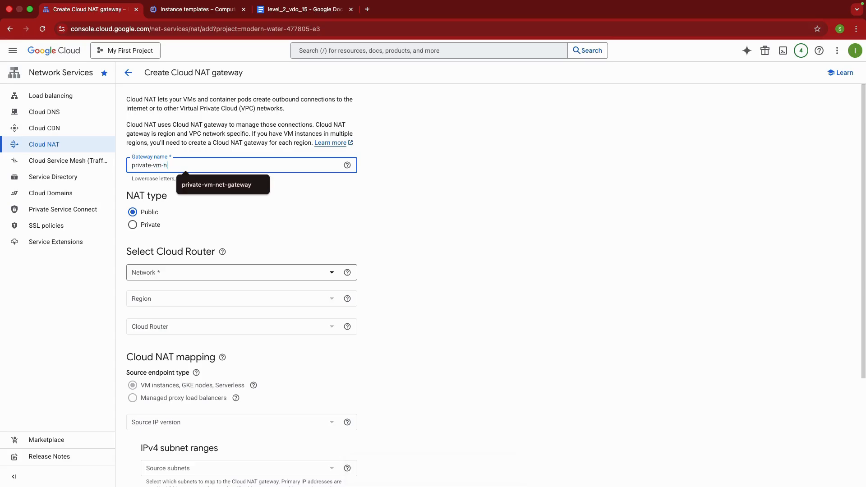
pyautogui.write('et-access')
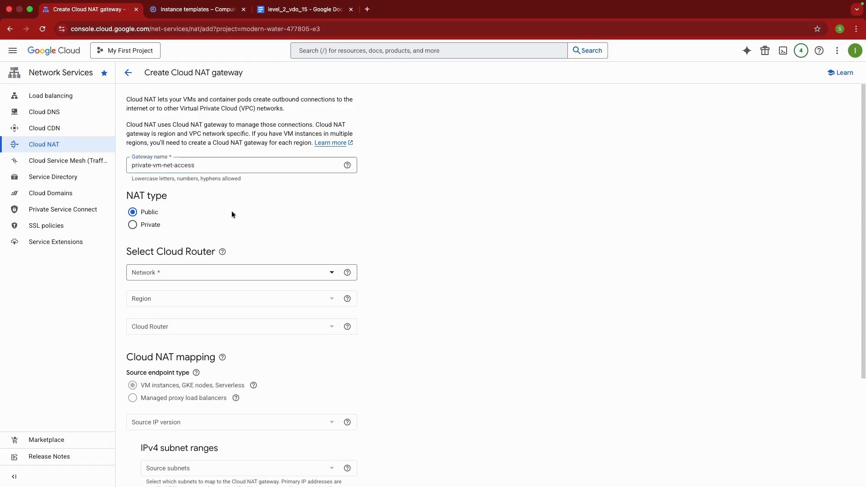
pyautogui.scroll(-3, 218, 231)
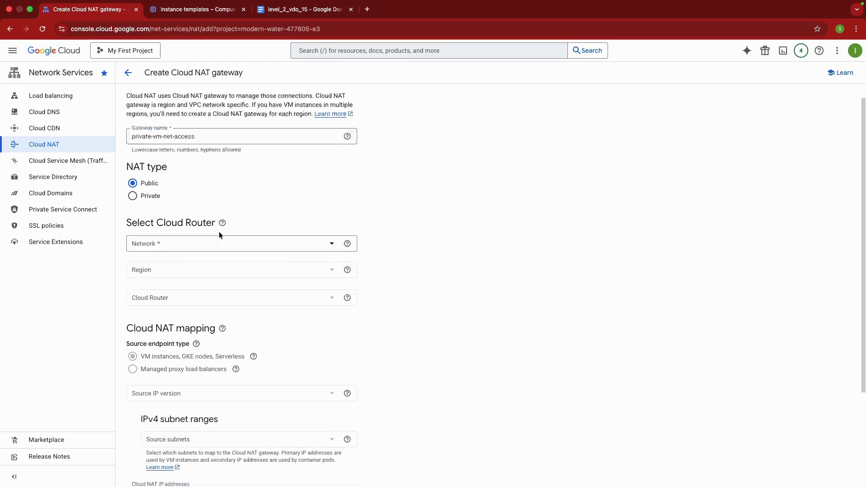
# Set the Cloud NAT gateway's network to production-vpc and its region to us-central1 (Iowa)
pyautogui.click(187, 166)
pyautogui.click(180, 212)
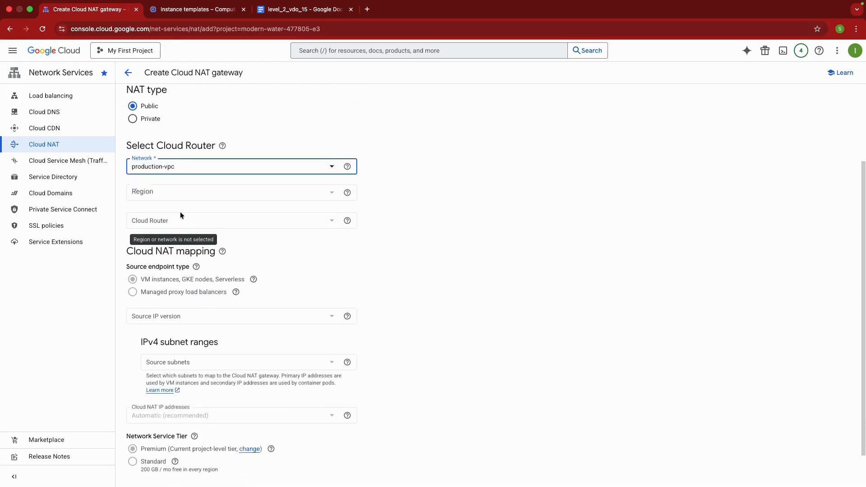
pyautogui.click(246, 191)
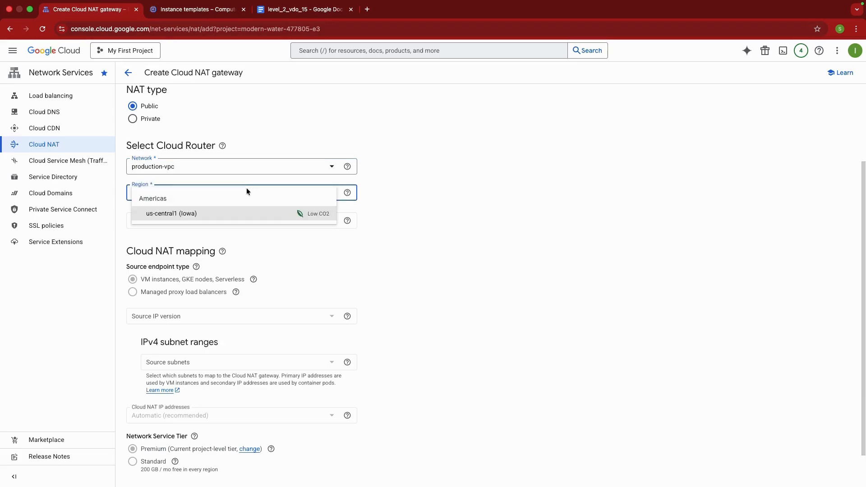
pyautogui.click(219, 217)
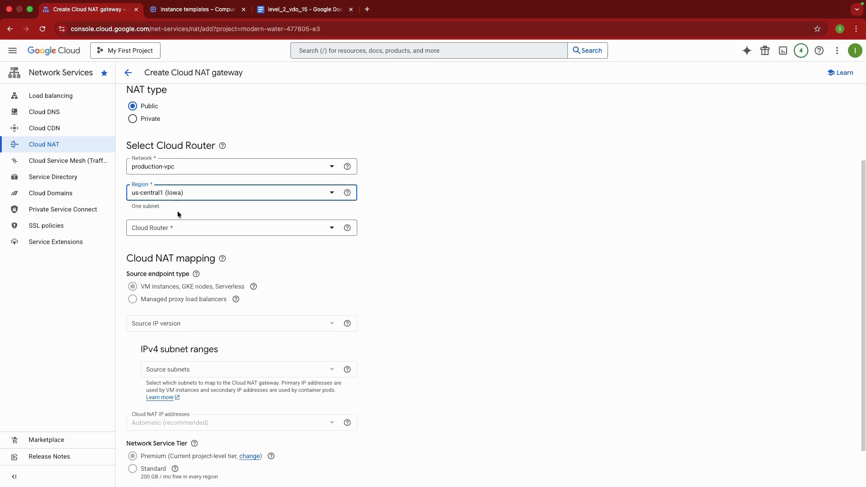
# Create a new Cloud Router named cloud-router for the NAT gateway
pyautogui.click(184, 231)
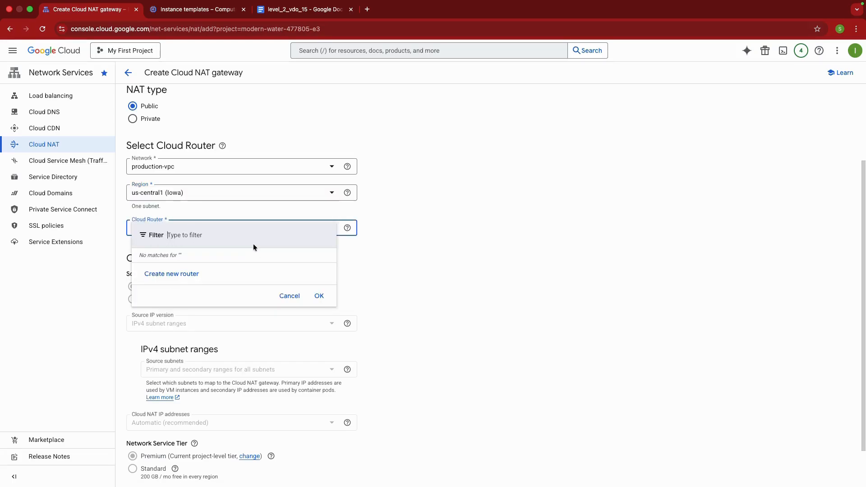
pyautogui.click(172, 274)
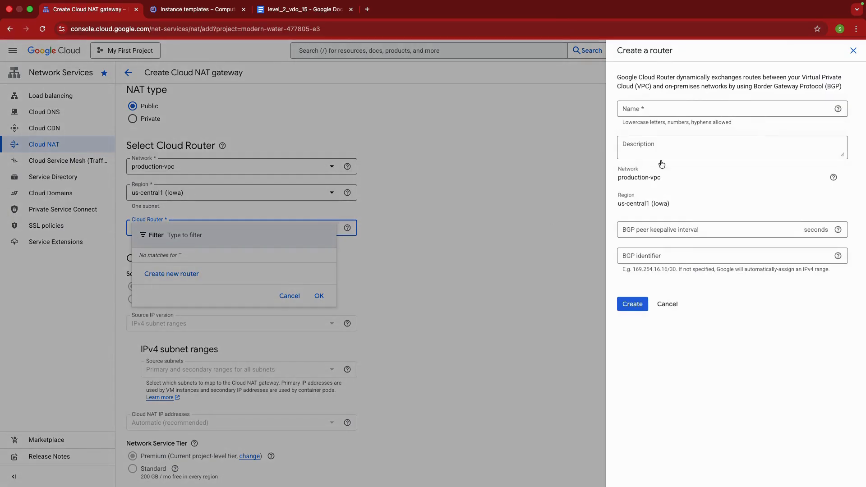
pyautogui.click(659, 110)
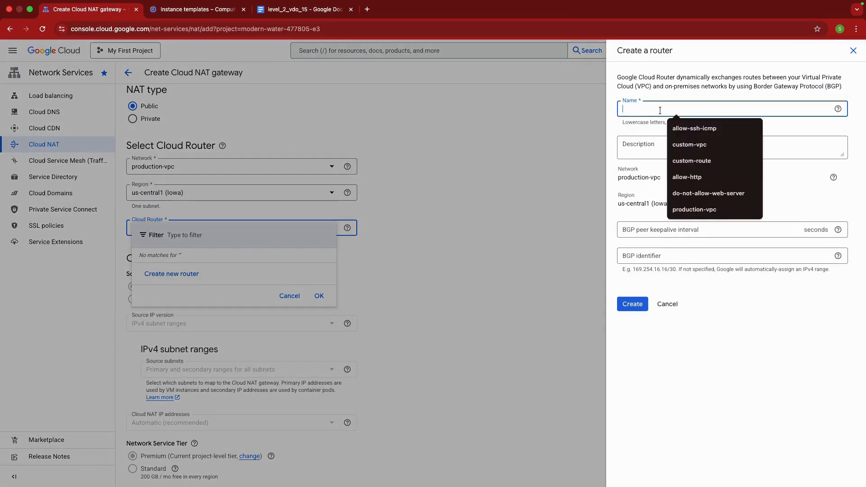
pyautogui.write('cloud')
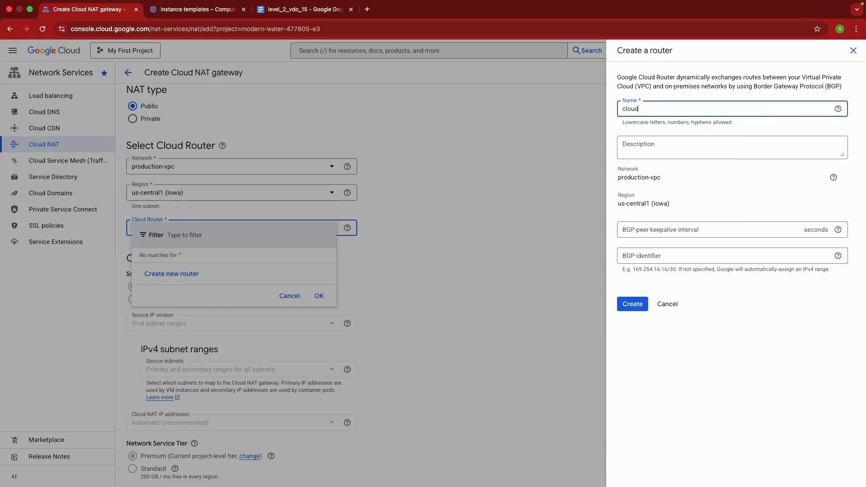
pyautogui.write('-router')
pyautogui.click(638, 311)
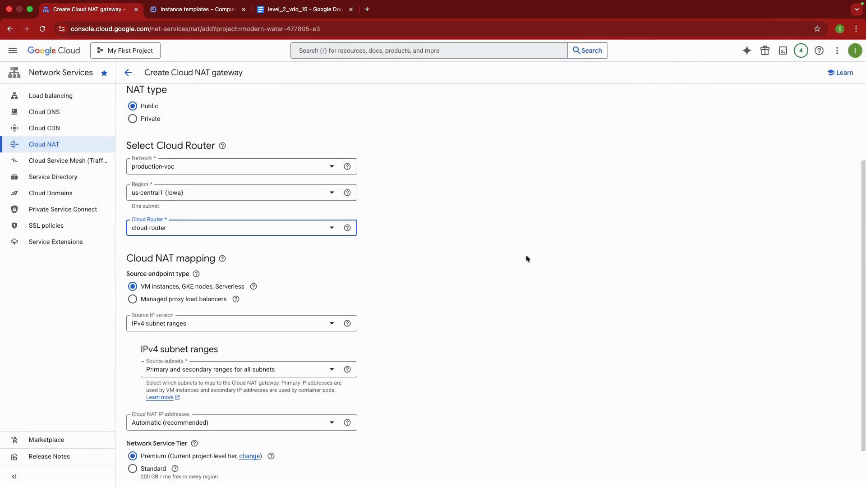
# Check the gateway's region and Cloud Router choices, keep the default NAT mapping and create the gateway
pyautogui.click(326, 231)
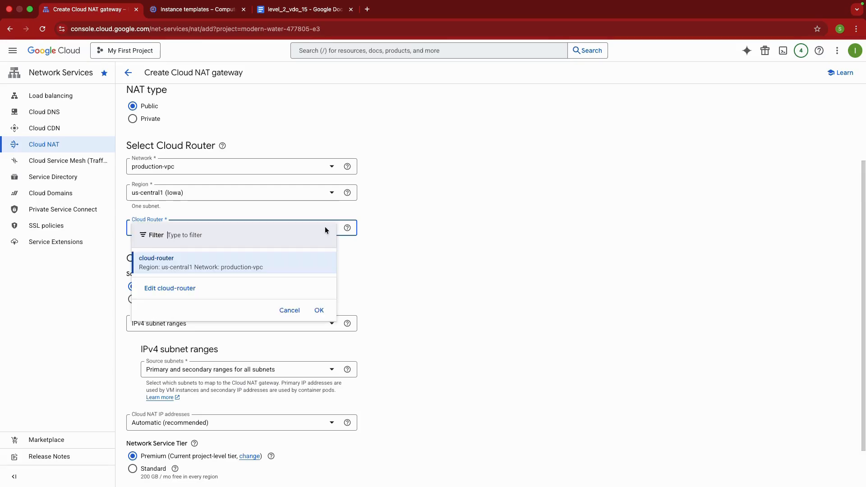
pyautogui.click(439, 261)
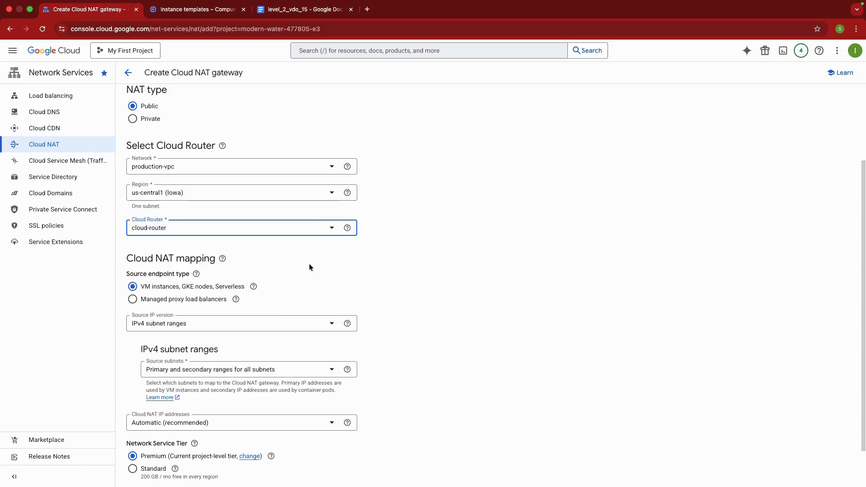
pyautogui.scroll(-2, 310, 264)
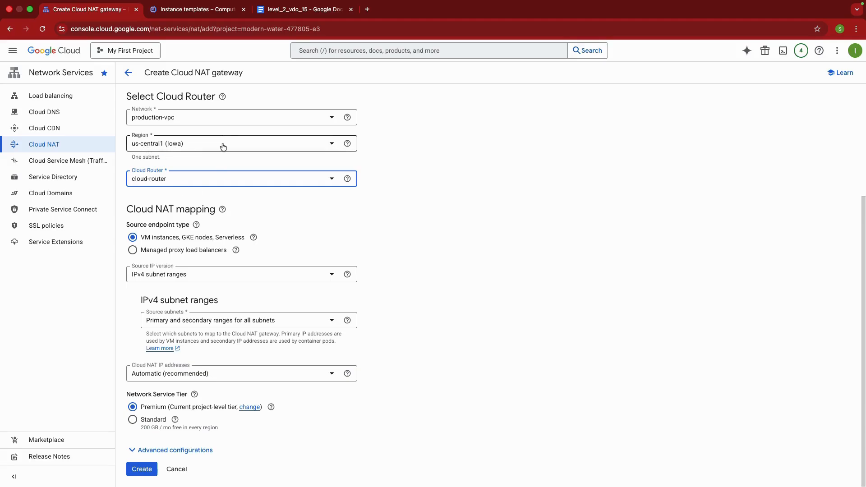
pyautogui.click(174, 143)
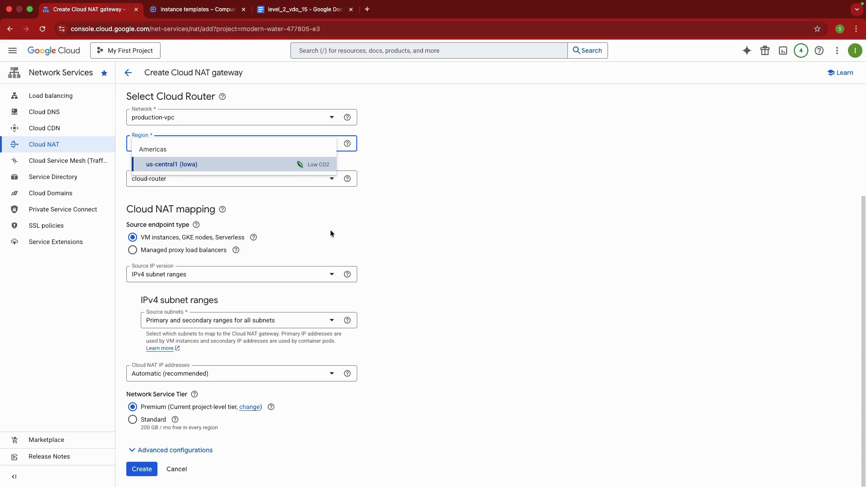
pyautogui.click(320, 218)
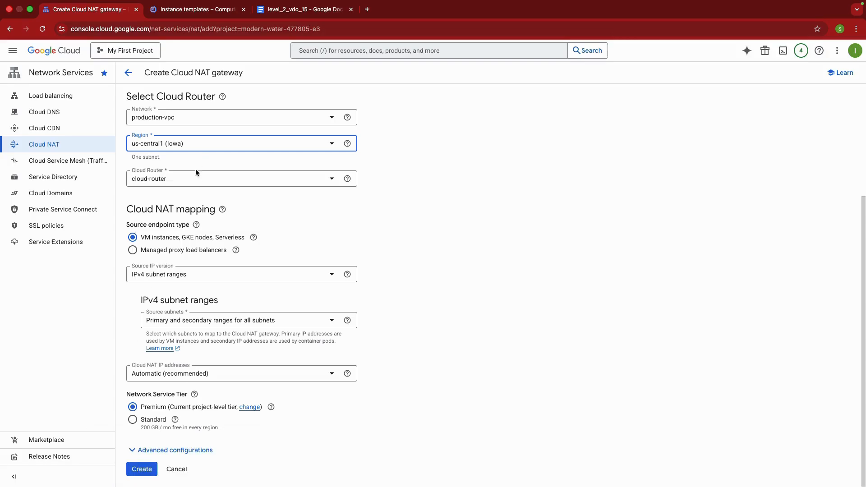
pyautogui.click(204, 176)
pyautogui.click(428, 154)
pyautogui.click(318, 146)
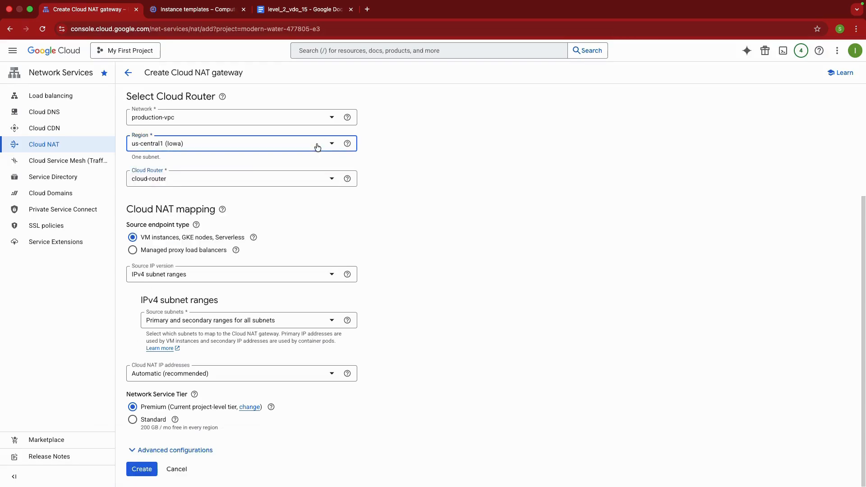
pyautogui.click(437, 157)
pyautogui.click(142, 469)
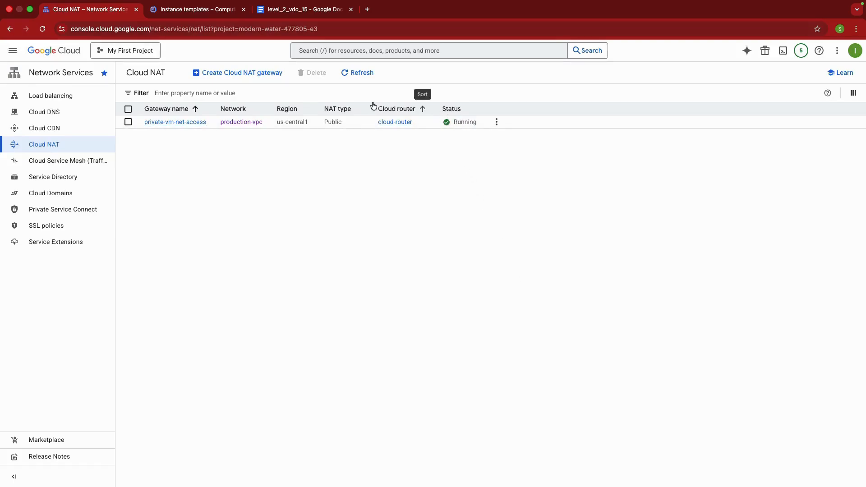
# Switch to Compute Engine's instance templates and start creating a new instance template
pyautogui.click(206, 11)
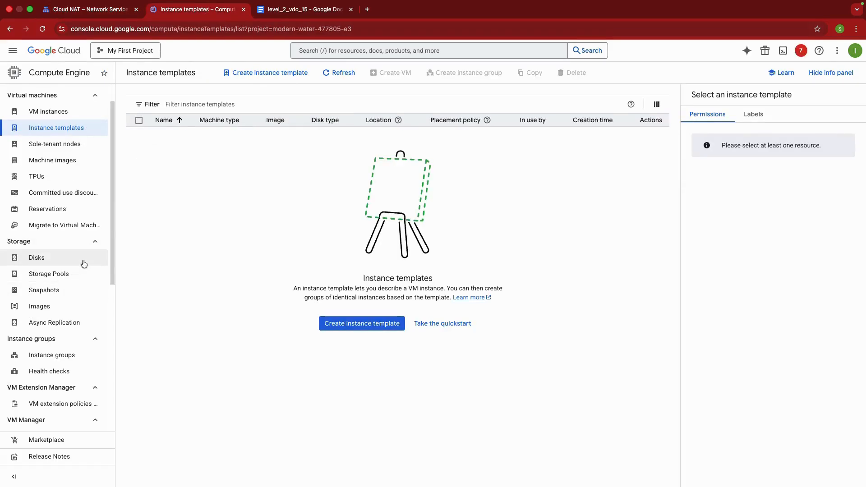
pyautogui.scroll(2, 74, 265)
pyautogui.click(73, 162)
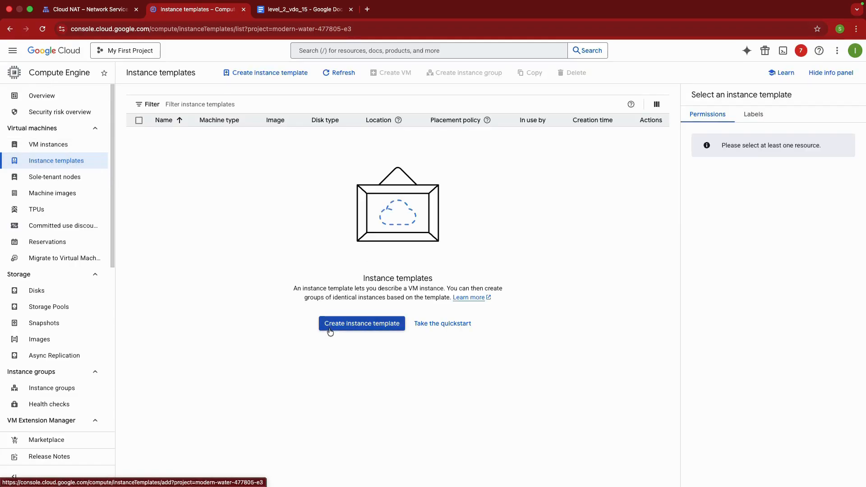
pyautogui.click(328, 324)
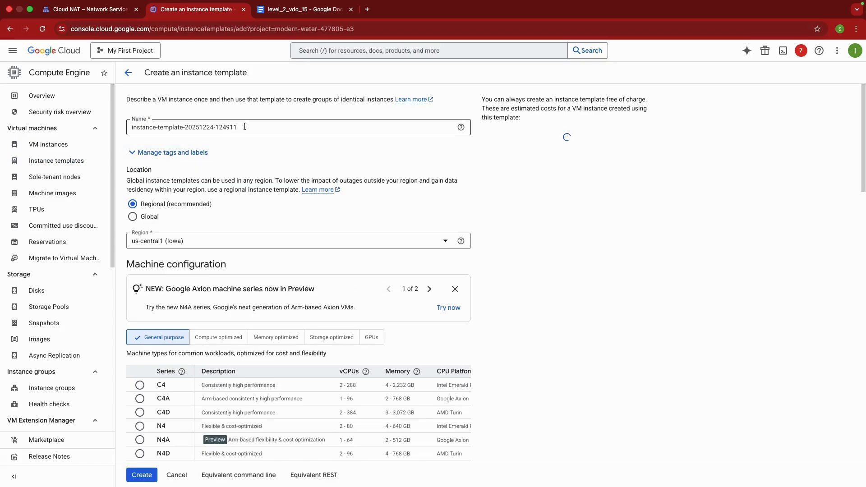
# Name the instance template private-vm
pyautogui.moveTo(237, 128); pyautogui.dragTo(128, 127)
pyautogui.write('private')
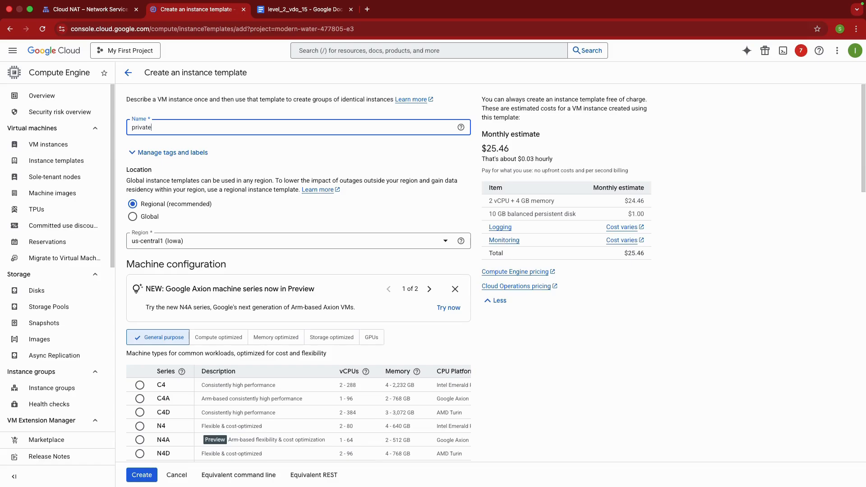
pyautogui.write('-vm')
# Open the template's advanced networking options and remove the default network interface
pyautogui.scroll(-3, 277, 170)
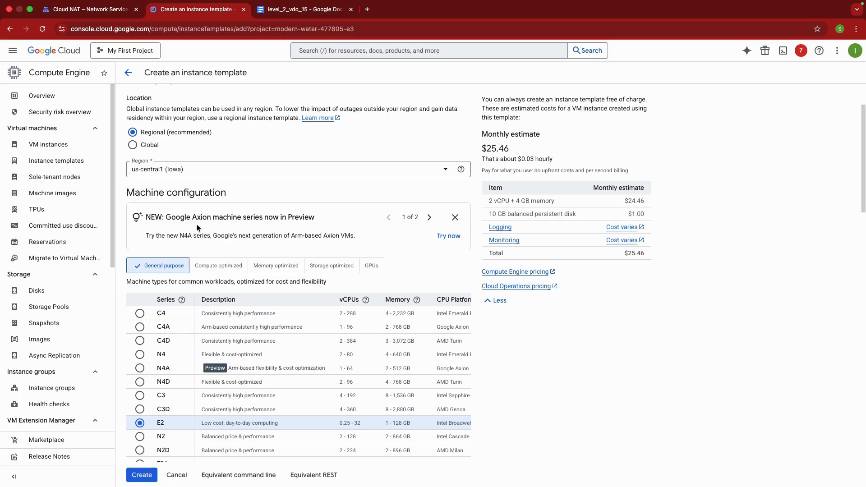
pyautogui.scroll(-1, 204, 224)
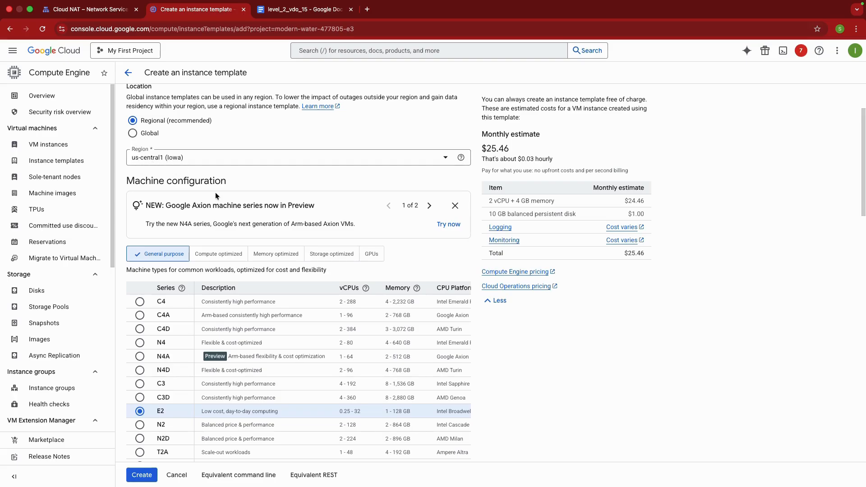
pyautogui.scroll(-6, 216, 194)
pyautogui.scroll(-13, 236, 244)
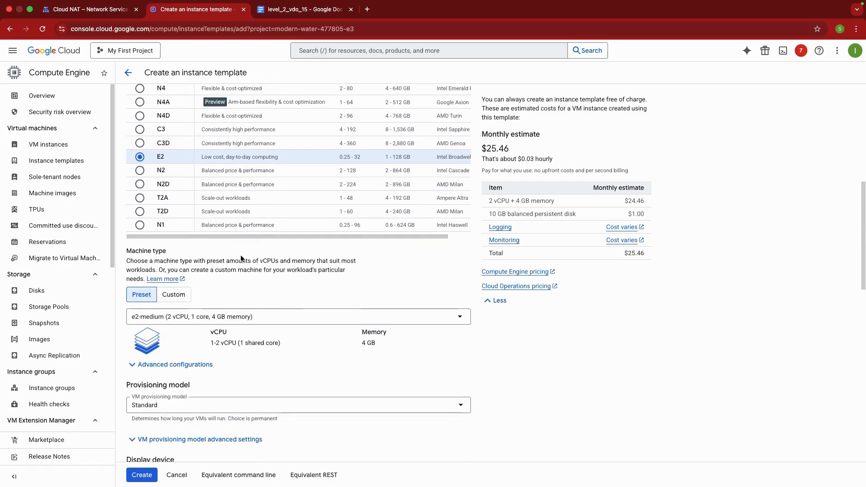
pyautogui.scroll(-1, 238, 274)
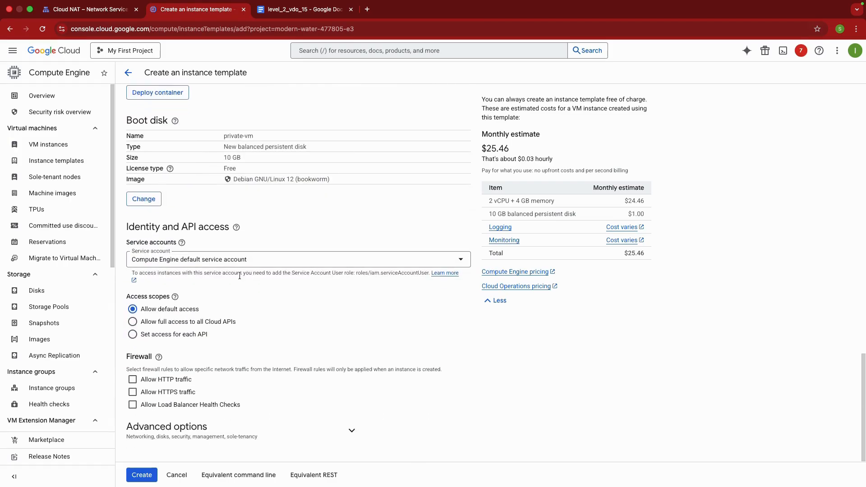
pyautogui.click(187, 427)
pyautogui.scroll(-3, 302, 356)
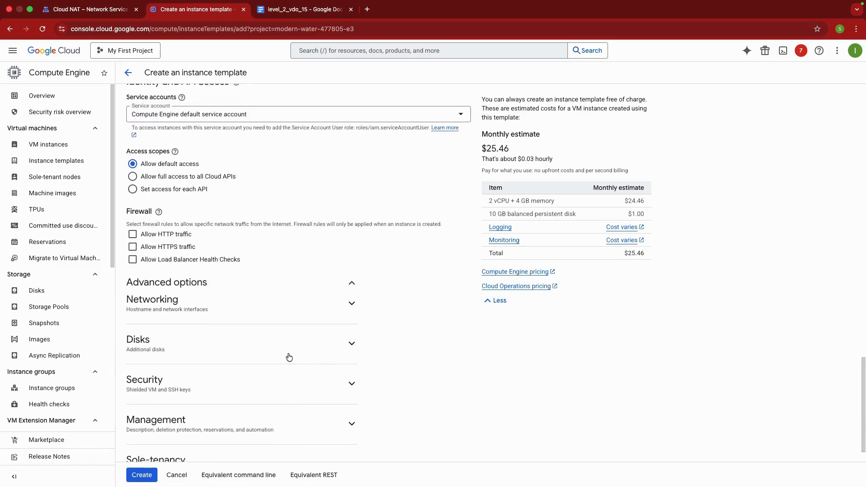
pyautogui.click(192, 286)
pyautogui.scroll(-3, 289, 311)
pyautogui.scroll(-4, 245, 317)
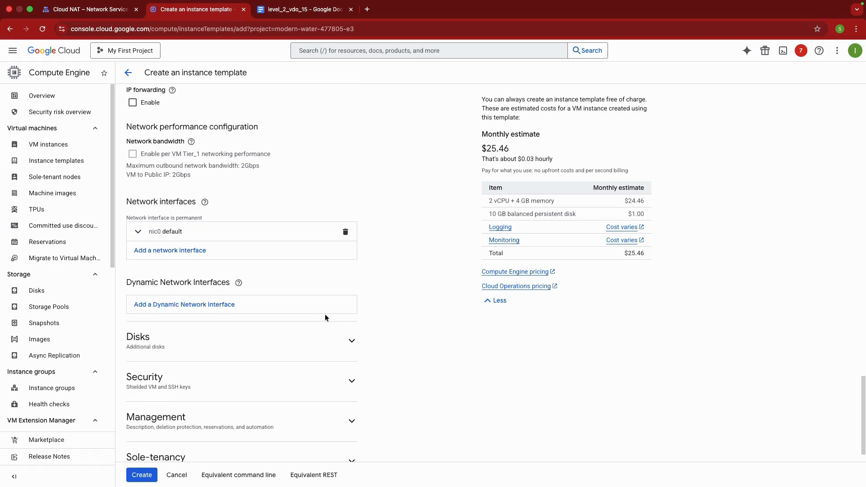
pyautogui.click(346, 232)
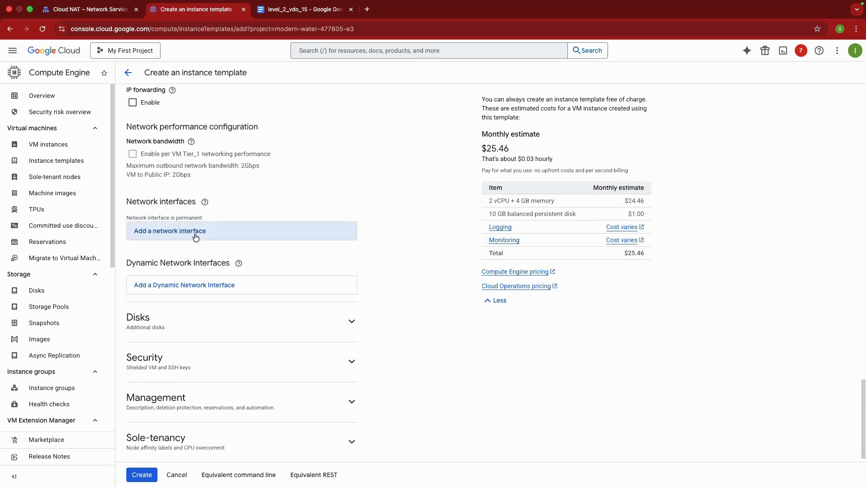
# Add a network interface on production-vpc using the subnetwork subnet-us (us-central1)
pyautogui.click(194, 233)
pyautogui.click(204, 267)
pyautogui.click(190, 311)
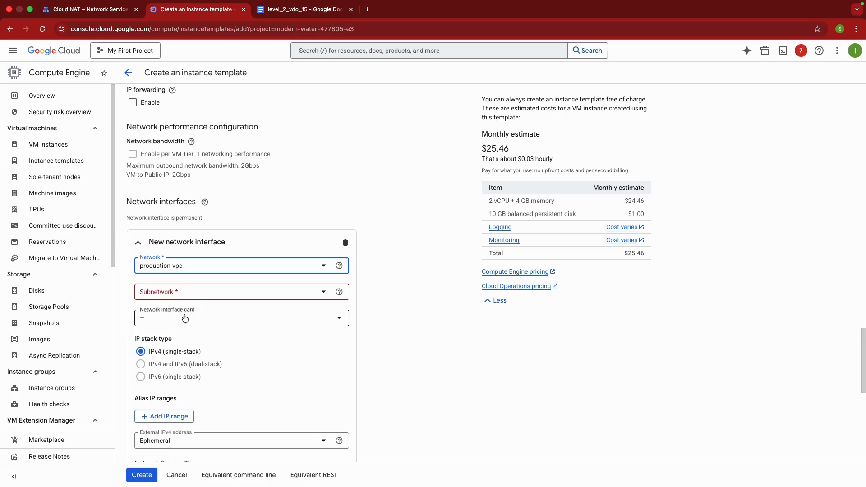
pyautogui.click(193, 292)
pyautogui.click(187, 327)
pyautogui.scroll(-3, 280, 347)
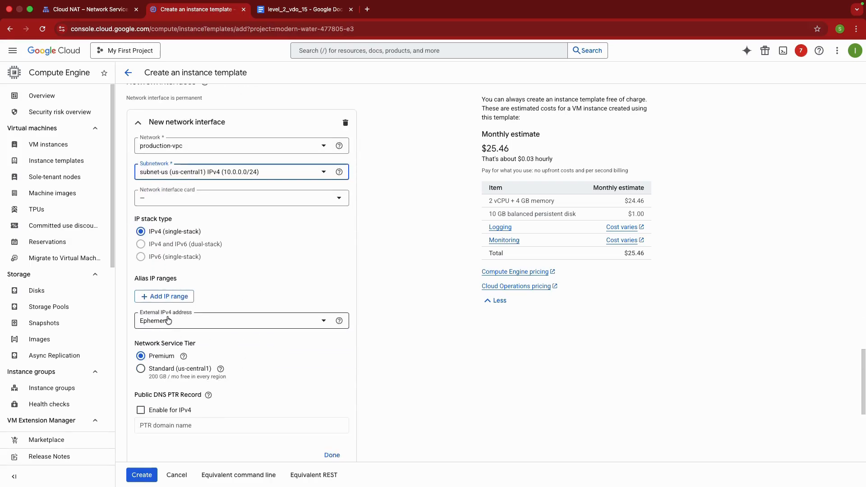
# Set the new network interface's external IPv4 address to None and finish the interface
pyautogui.click(218, 322)
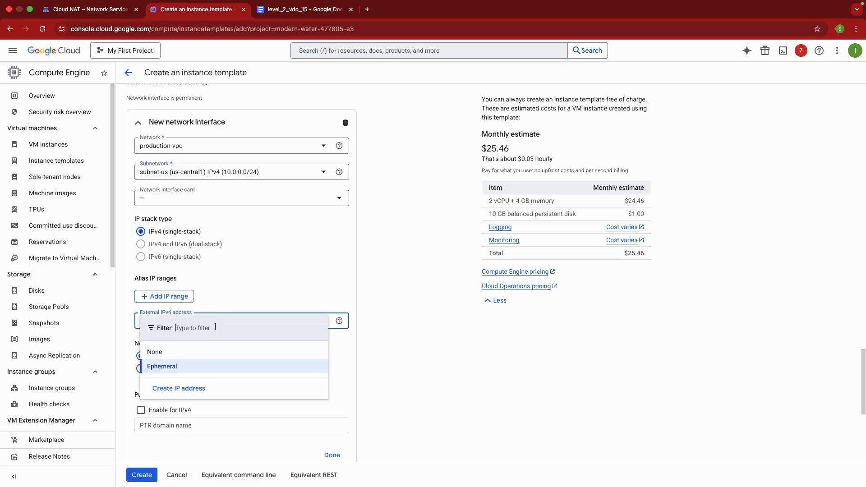
pyautogui.click(177, 354)
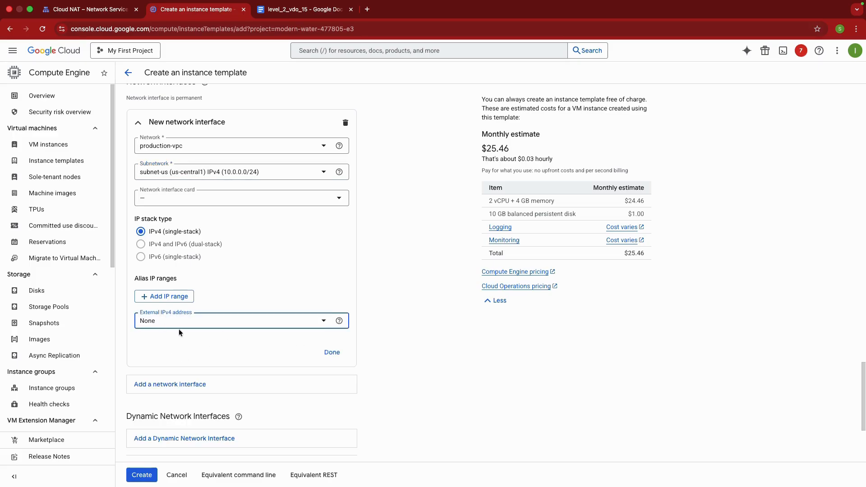
pyautogui.click(333, 352)
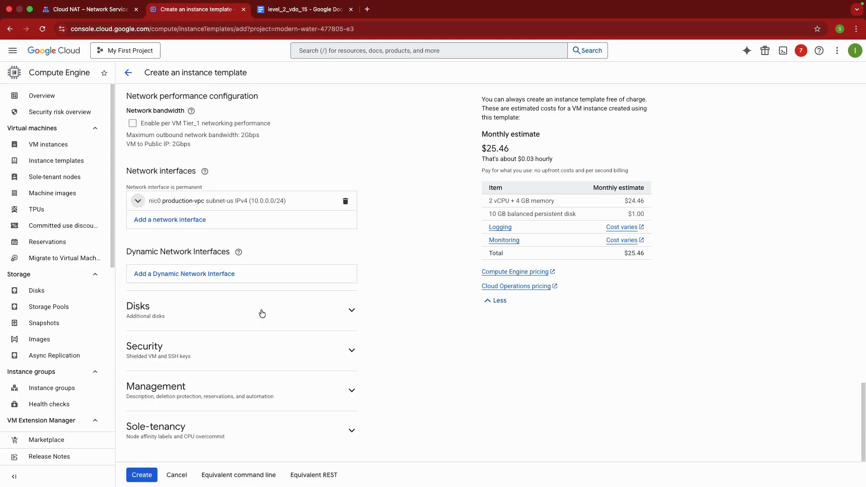
# Copy the NGINX startup script from the level_2_vdo_15 document and paste it as the template's startup script under Management
pyautogui.click(339, 390)
pyautogui.scroll(-5, 318, 361)
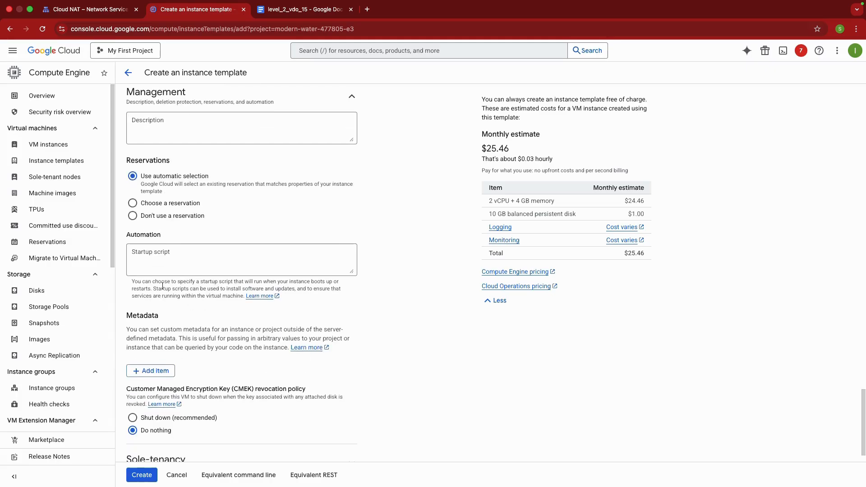
pyautogui.click(303, 10)
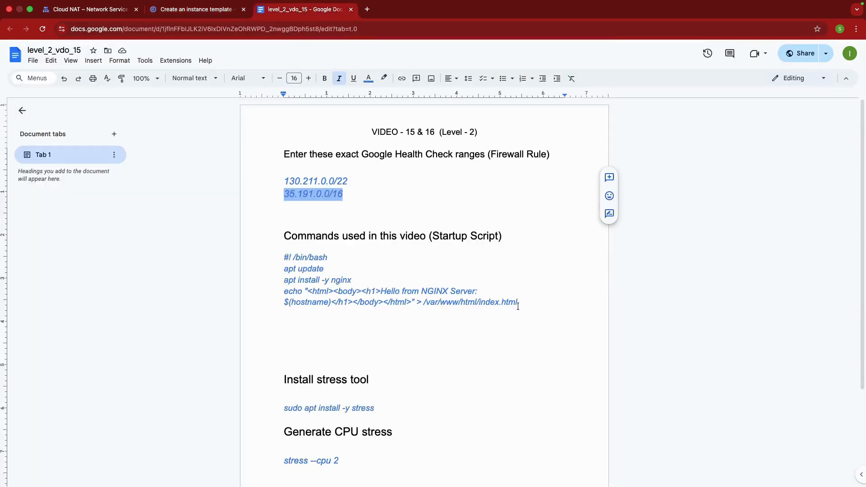
pyautogui.moveTo(517, 303); pyautogui.dragTo(284, 260)
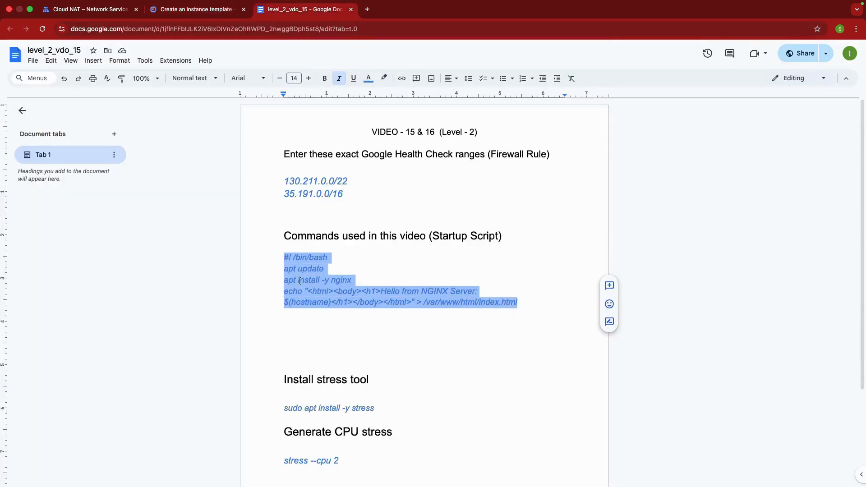
pyautogui.click(197, 9)
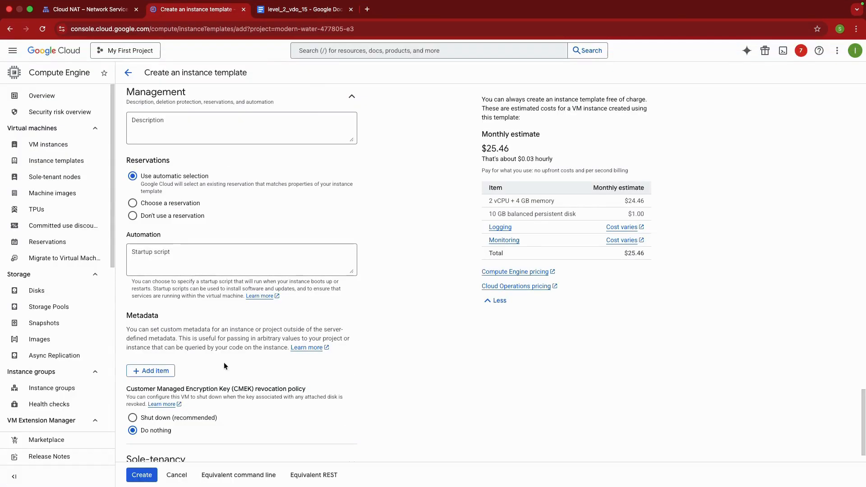
pyautogui.click(212, 255)
pyautogui.press('super+v')
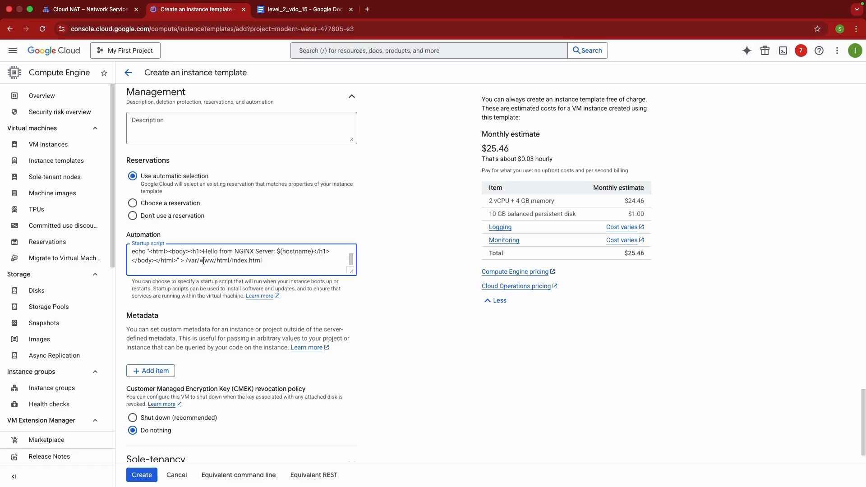
# Read through the pasted startup script from the shebang line to the index.html echo command
pyautogui.scroll(5, 198, 260)
pyautogui.scroll(-5, 196, 261)
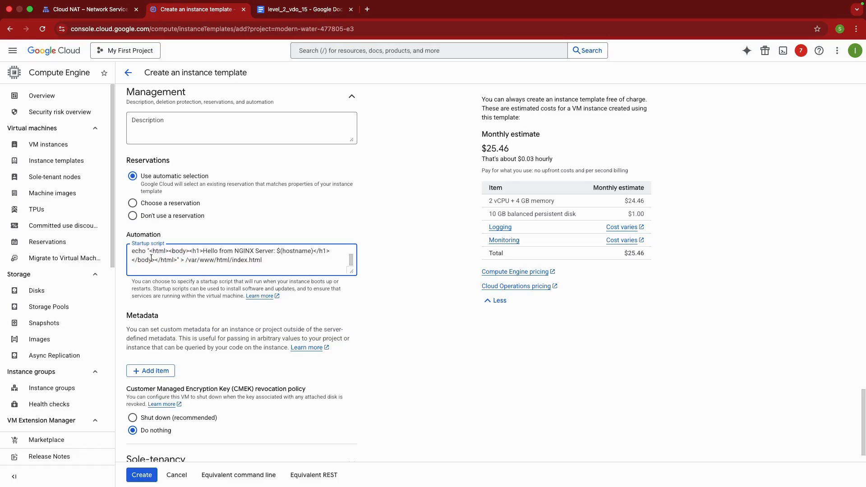
pyautogui.moveTo(266, 262); pyautogui.dragTo(206, 251)
pyautogui.click(207, 250)
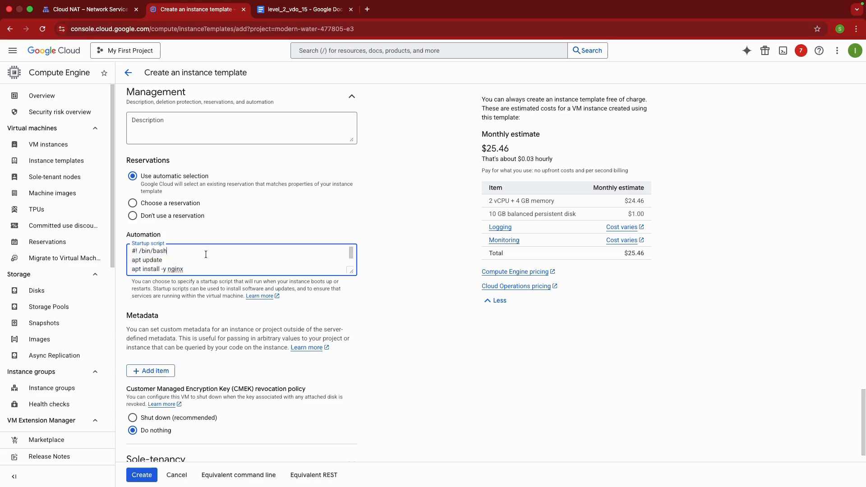
pyautogui.scroll(-5, 206, 255)
pyautogui.scroll(-2, 207, 335)
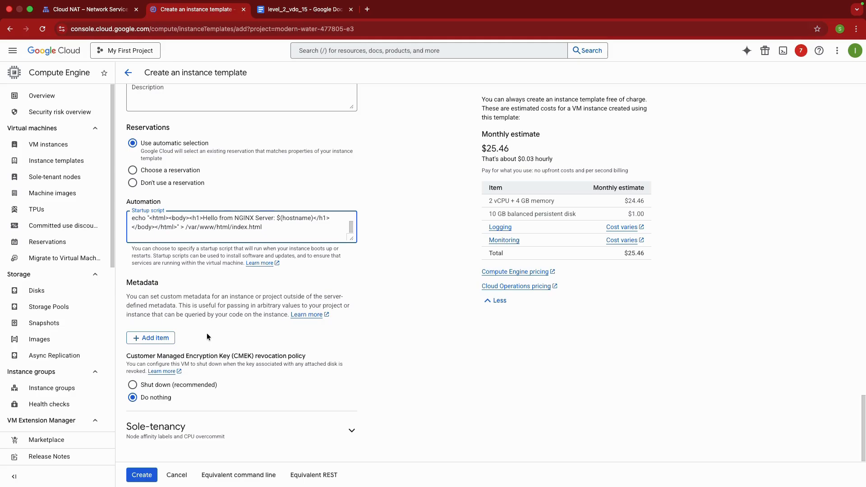
pyautogui.scroll(3, 208, 239)
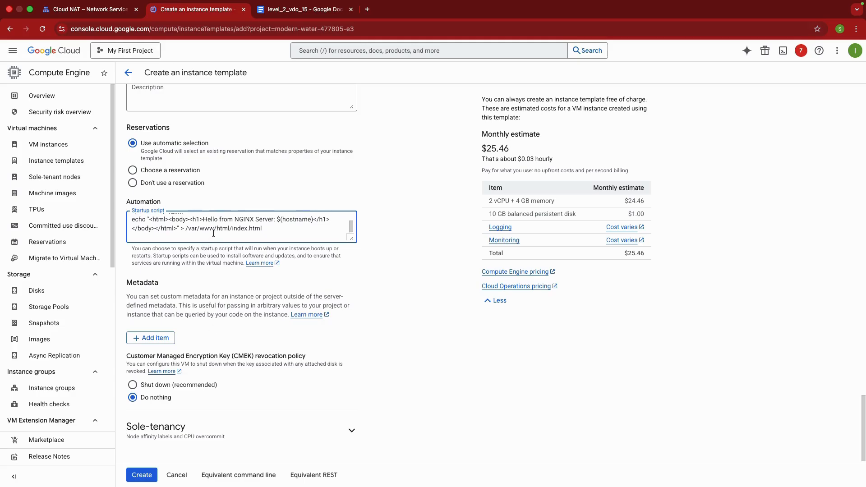
pyautogui.scroll(2, 213, 234)
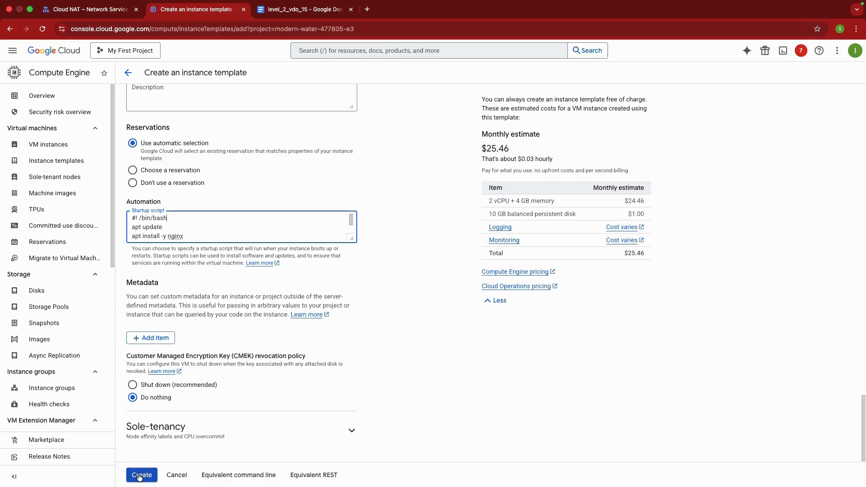
# Review the template's network interface and management settings and create the instance template
pyautogui.scroll(5, 196, 320)
pyautogui.scroll(-3, 198, 325)
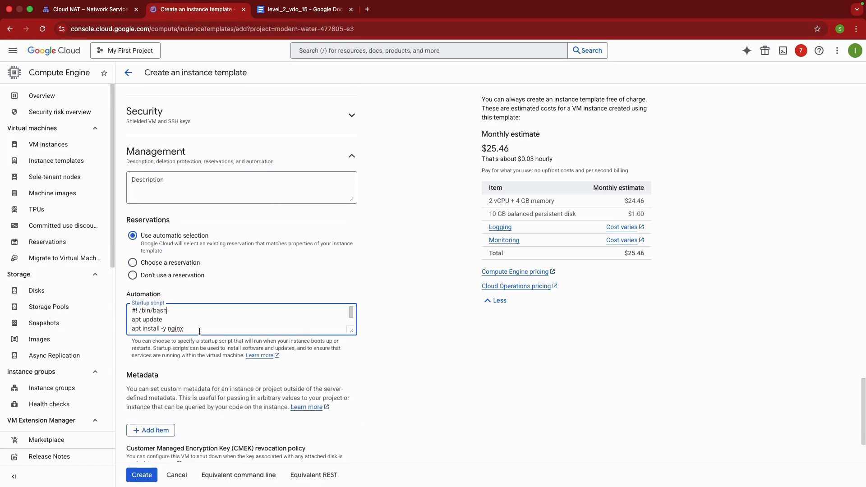
pyautogui.scroll(3, 216, 185)
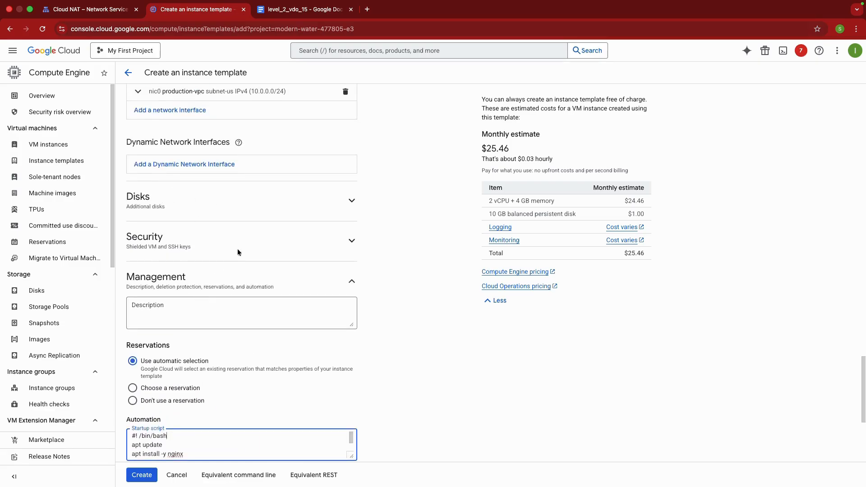
pyautogui.scroll(1, 212, 269)
pyautogui.scroll(2, 213, 269)
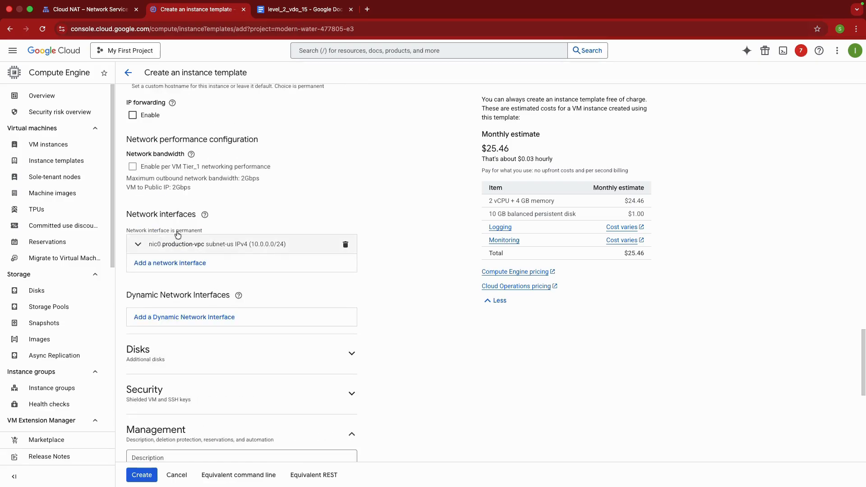
pyautogui.scroll(-1, 206, 251)
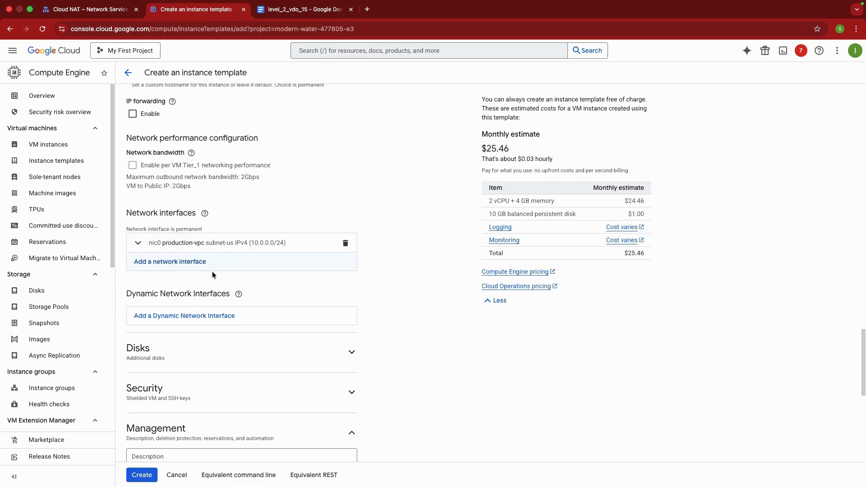
pyautogui.scroll(-2, 259, 253)
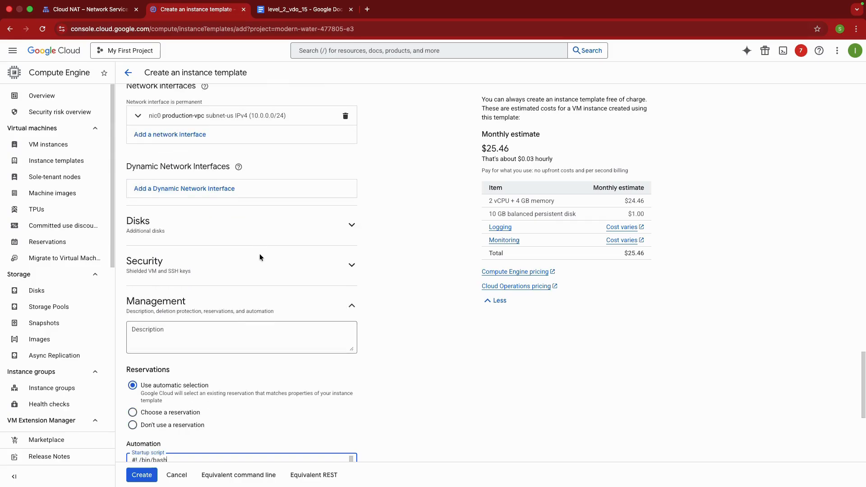
pyautogui.scroll(-3, 186, 357)
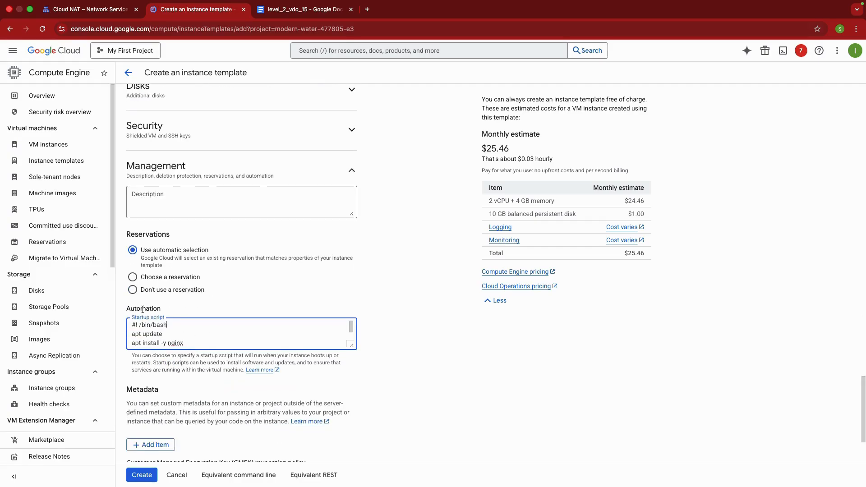
pyautogui.scroll(-3, 166, 394)
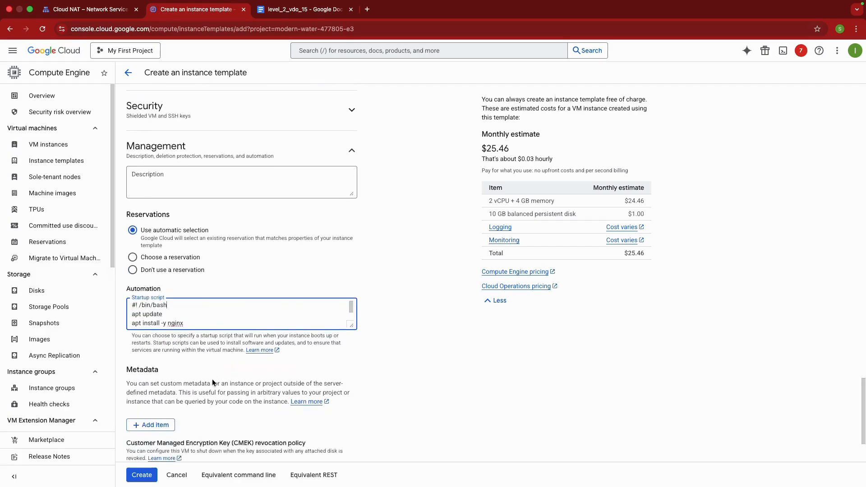
pyautogui.click(139, 476)
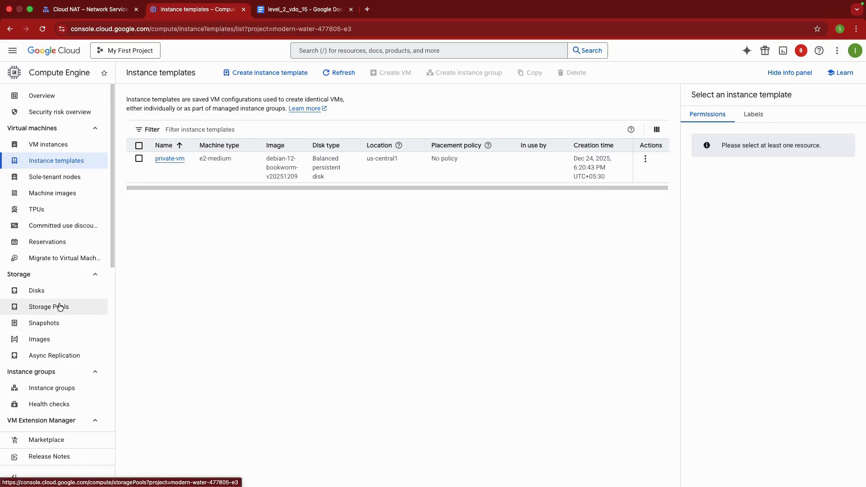
# Start a new stateless managed instance group and name it web-mig
pyautogui.scroll(-1, 54, 382)
pyautogui.click(52, 368)
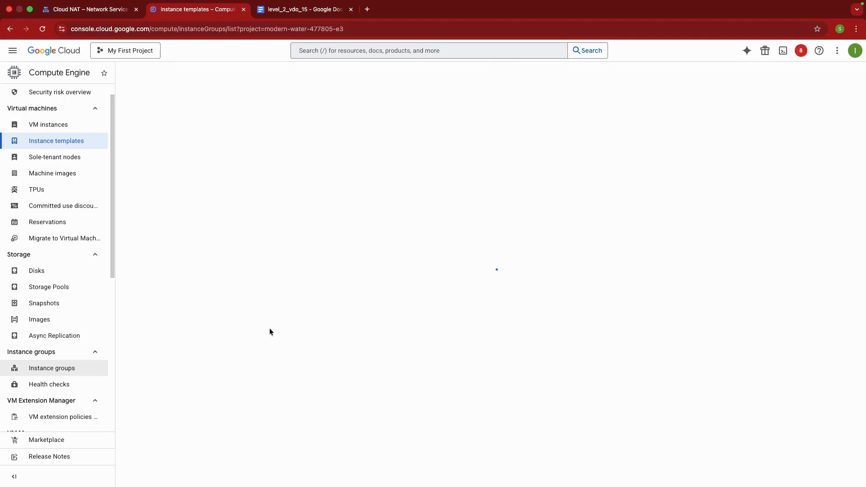
pyautogui.click(467, 288)
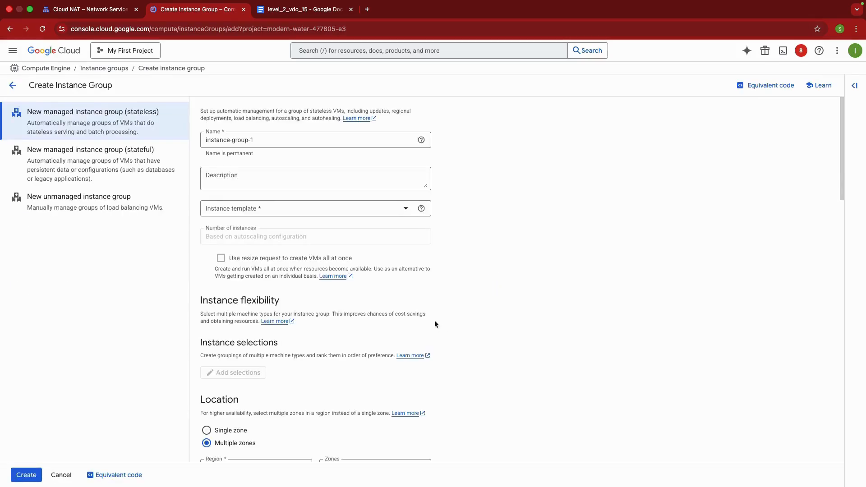
pyautogui.moveTo(262, 140); pyautogui.dragTo(205, 140)
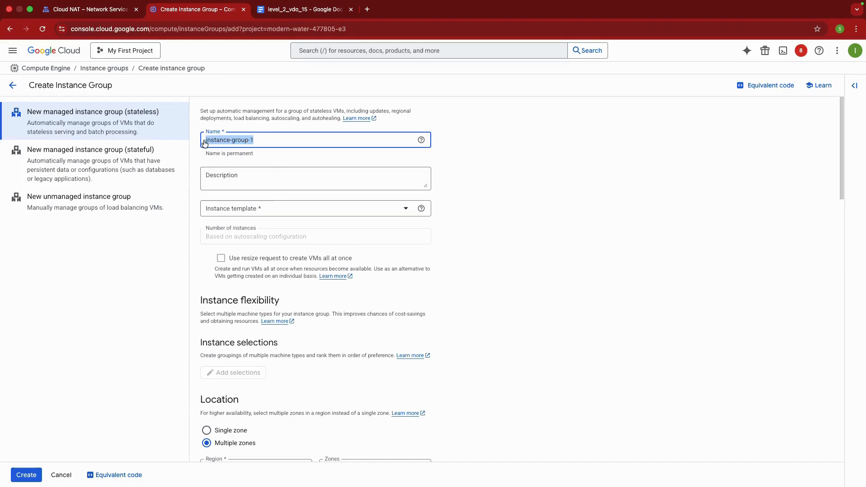
pyautogui.write('web-mig')
# Base the instance group on the private-vm template and set its location to a single zone
pyautogui.click(341, 208)
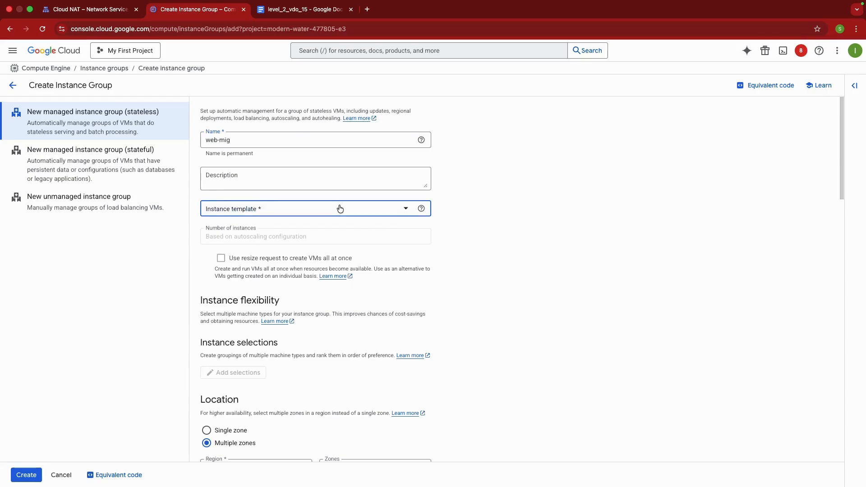
pyautogui.click(286, 247)
pyautogui.scroll(-5, 278, 221)
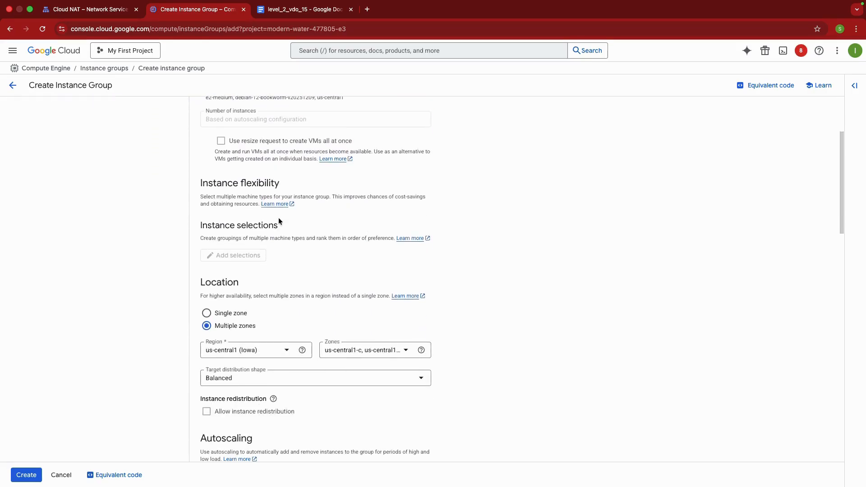
pyautogui.click(235, 210)
# Keep autoscaling on to add and remove instances, and set the maximum number of instances to 5
pyautogui.scroll(-2, 340, 219)
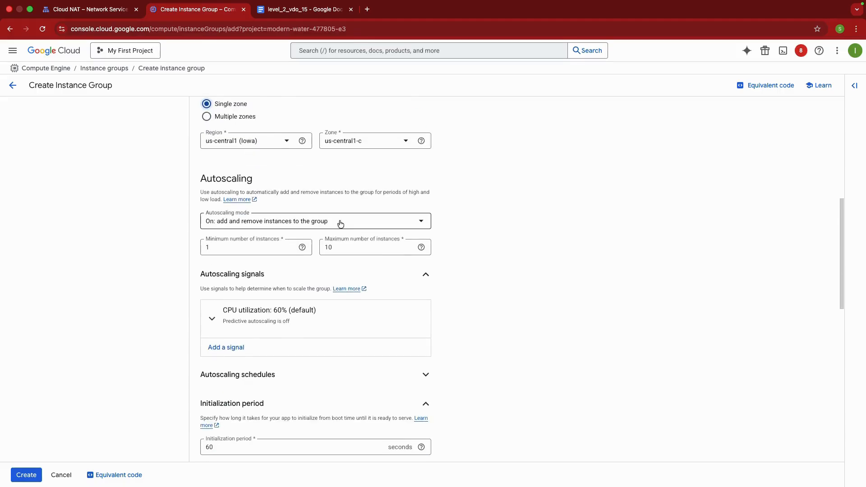
pyautogui.click(291, 222)
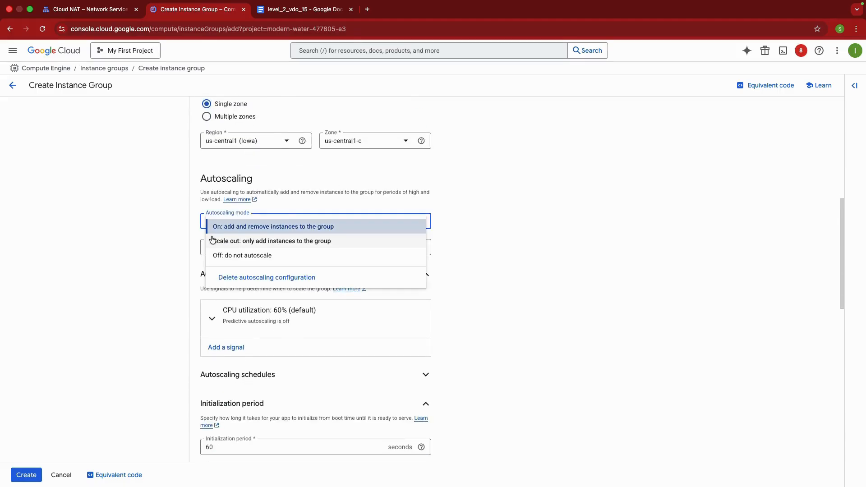
pyautogui.click(253, 227)
pyautogui.doubleClick(350, 247)
pyautogui.write('5')
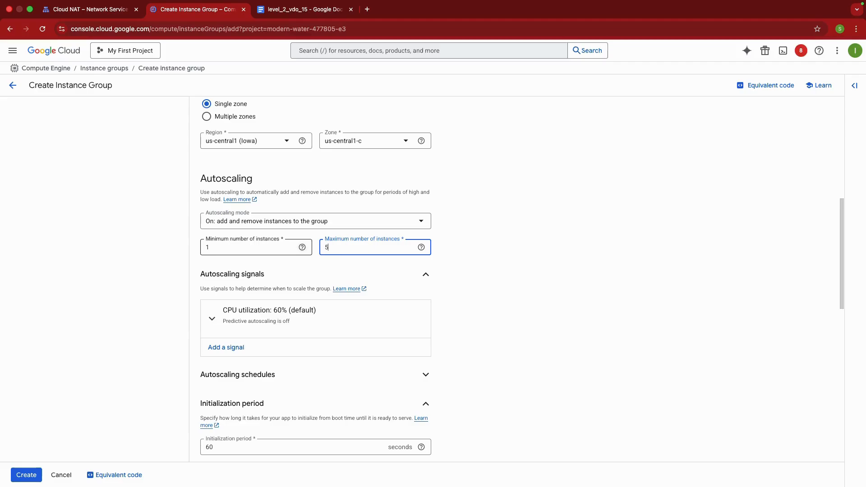
pyautogui.click(478, 285)
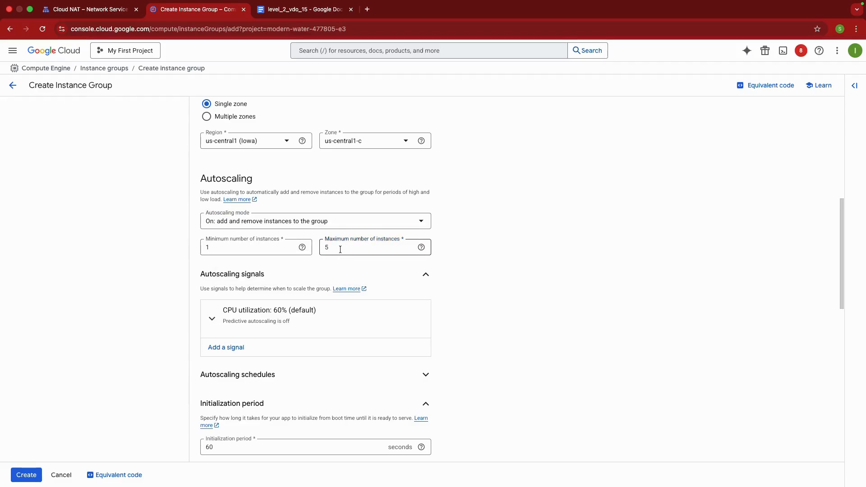
pyautogui.doubleClick(323, 248)
# Create a named health check for the group's autohealing, keeping its default protocol, port and health criteria
pyautogui.scroll(-3, 466, 275)
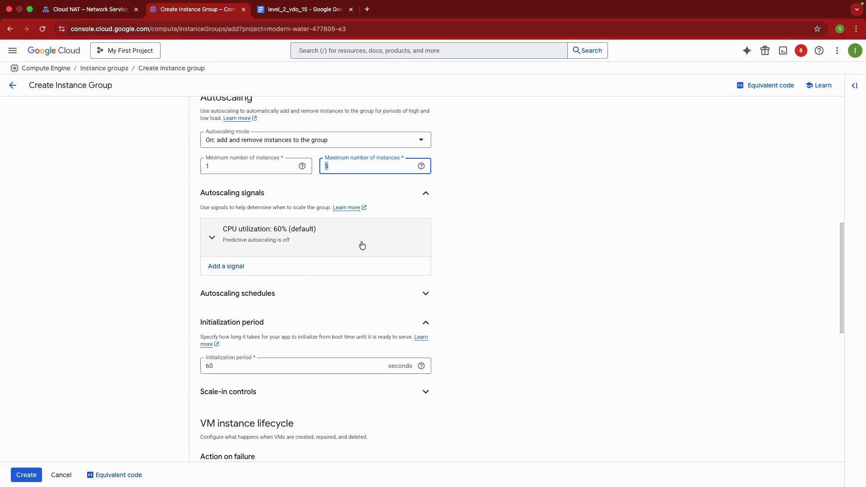
pyautogui.scroll(-3, 511, 258)
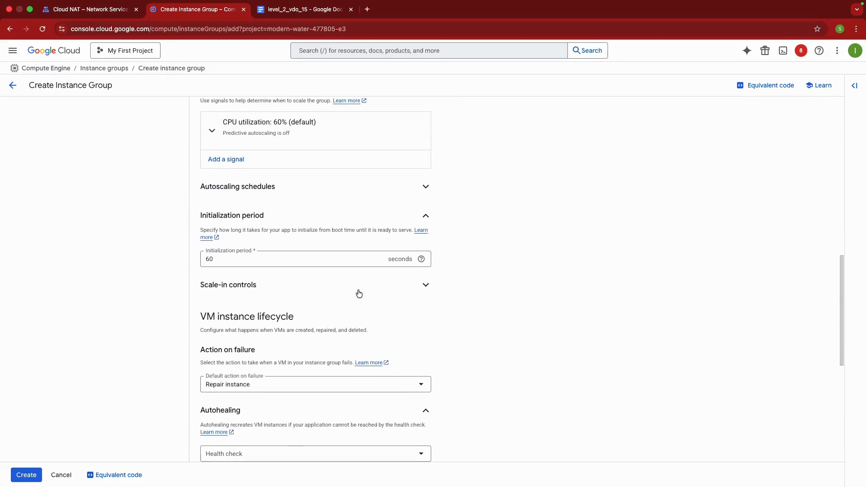
pyautogui.scroll(-3, 357, 294)
pyautogui.scroll(-3, 388, 296)
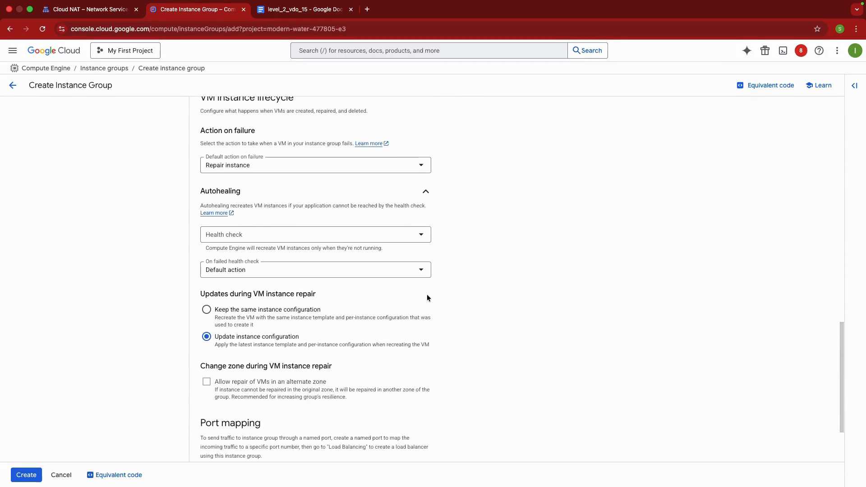
pyautogui.click(327, 240)
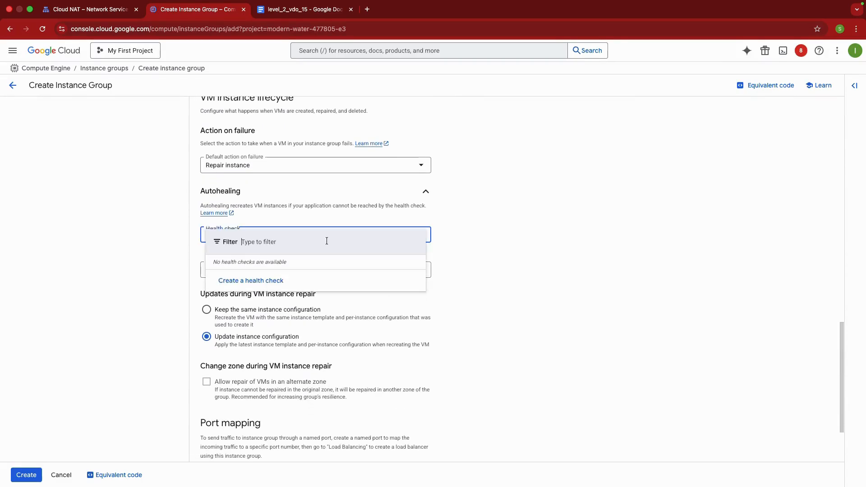
pyautogui.click(263, 280)
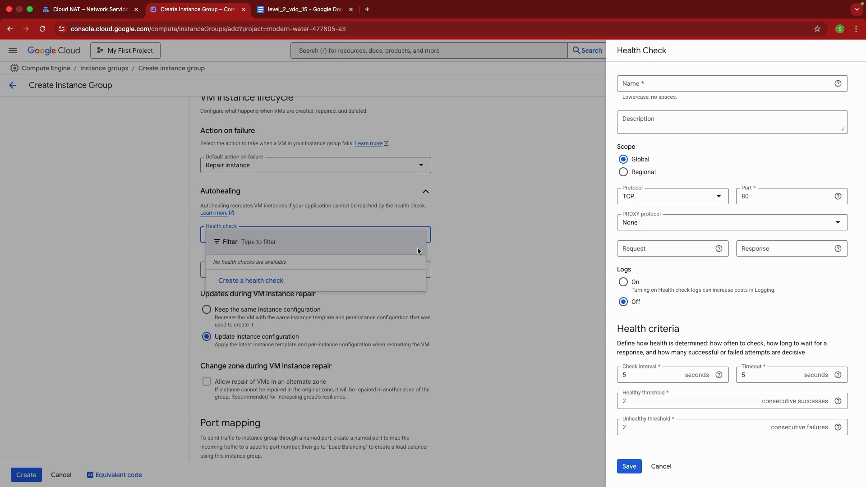
pyautogui.click(642, 86)
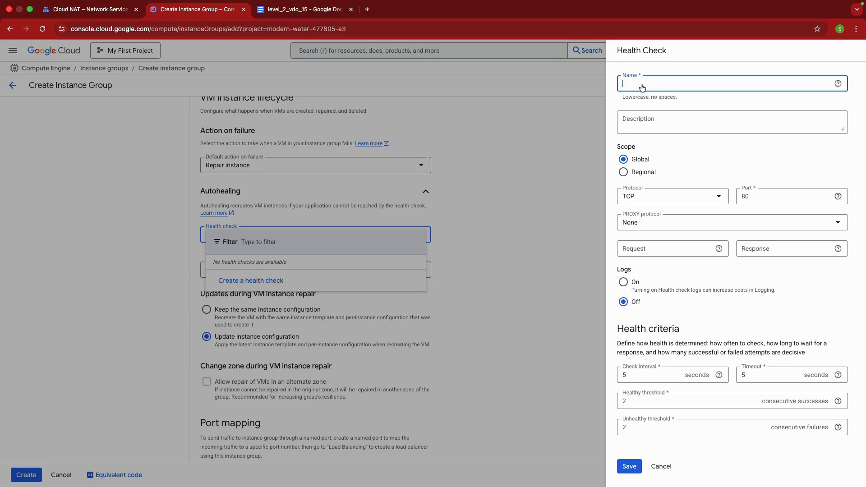
pyautogui.write('h')
pyautogui.write('qw')
pyautogui.write('b-')
pyautogui.click(629, 466)
# Create the web-mig instance group with the remaining settings left at their defaults
pyautogui.scroll(-5, 343, 315)
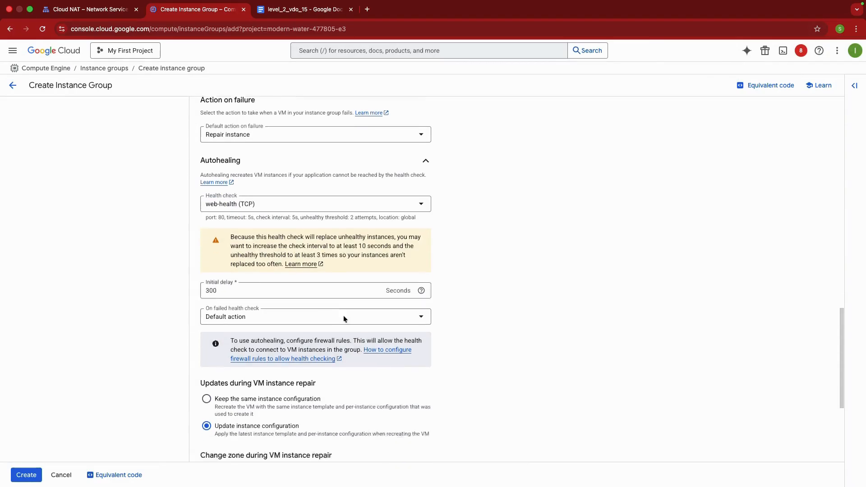
pyautogui.click(27, 474)
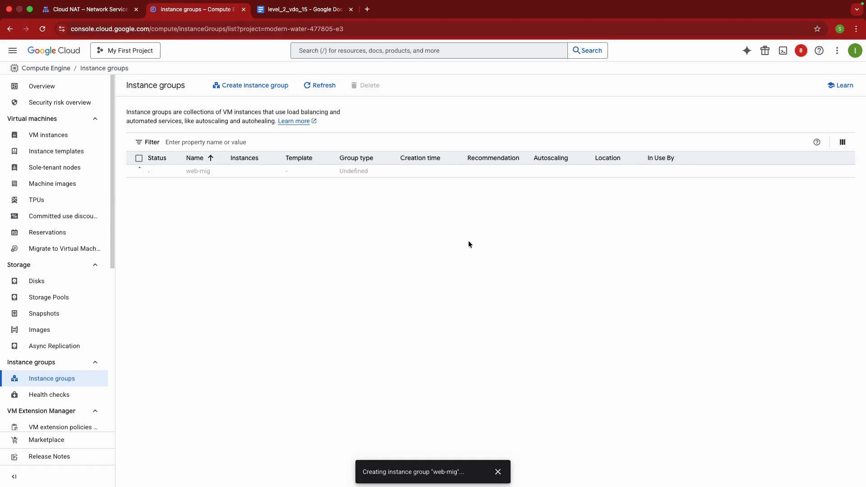
# Refresh the list of instance groups and open the overview of the web-mig group
pyautogui.click(321, 86)
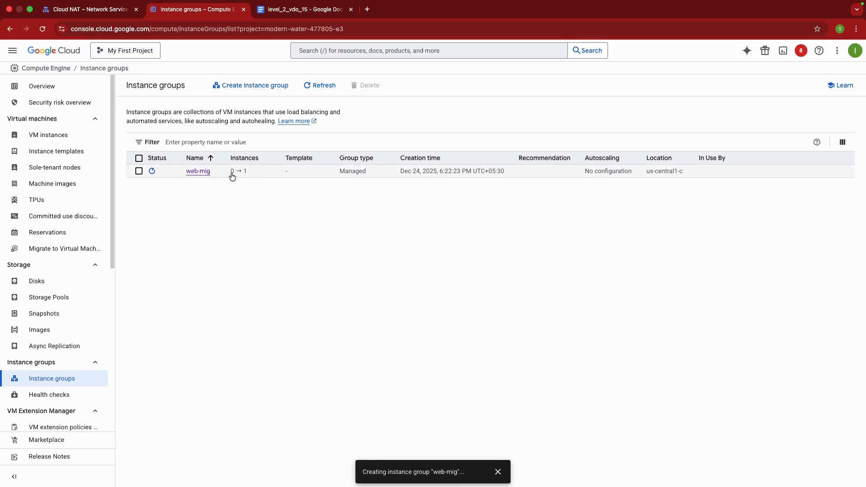
pyautogui.click(203, 177)
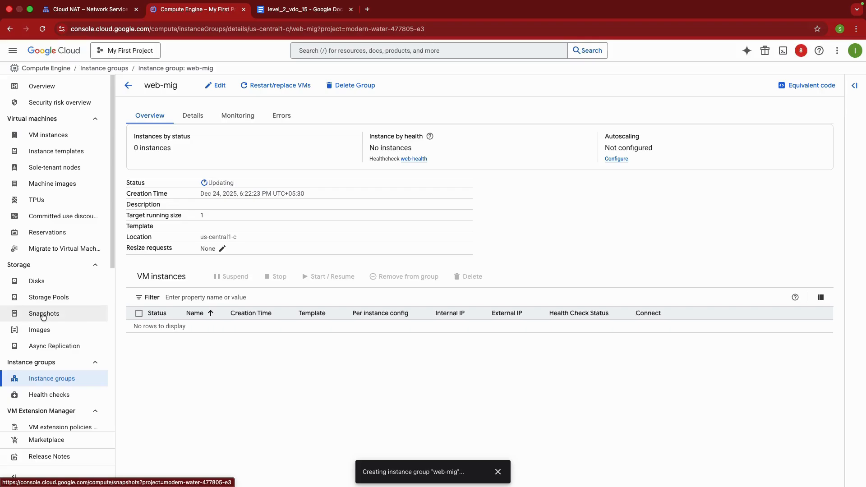
pyautogui.scroll(-1, 58, 309)
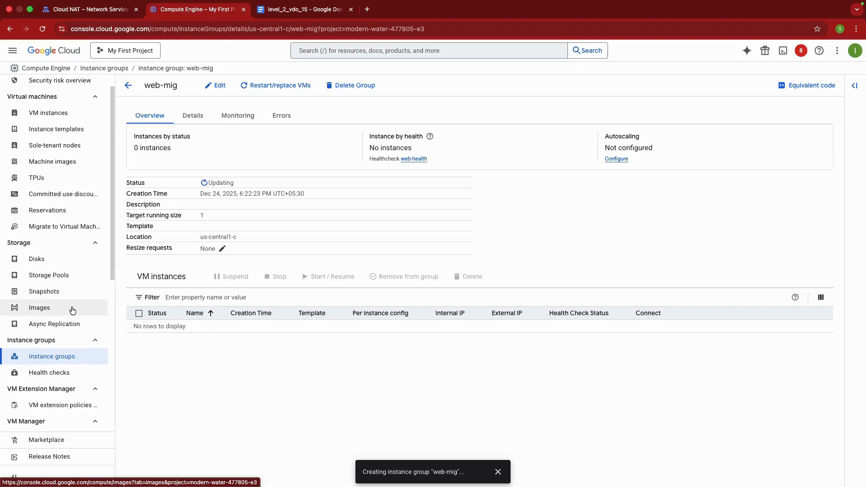
# Start a public-facing, global external Application Load Balancer for global workloads and accept its default HTTP frontend on port 80
pyautogui.click(98, 10)
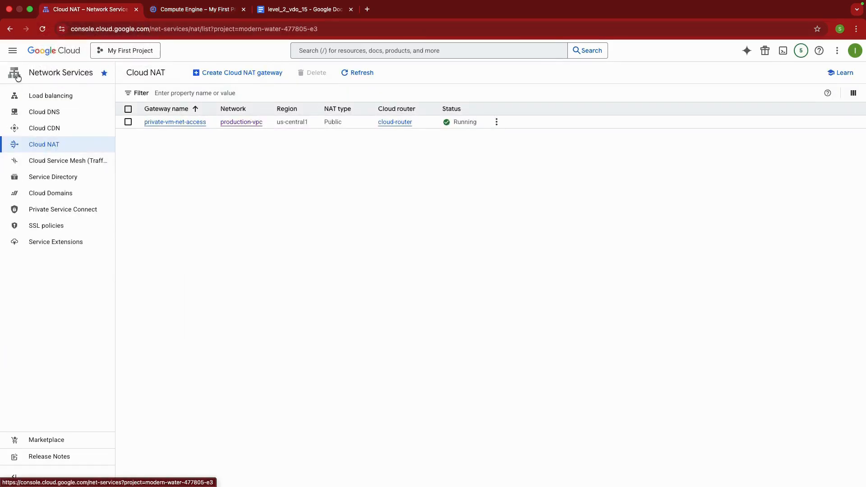
pyautogui.click(64, 100)
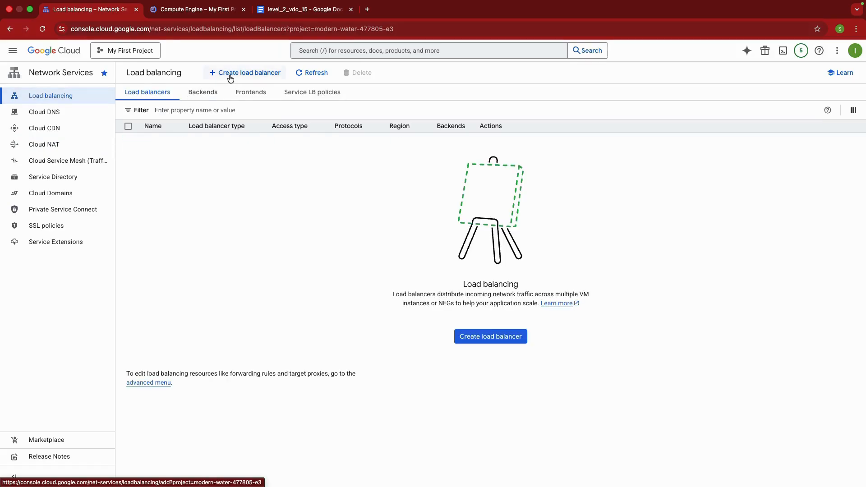
pyautogui.click(231, 73)
pyautogui.click(155, 304)
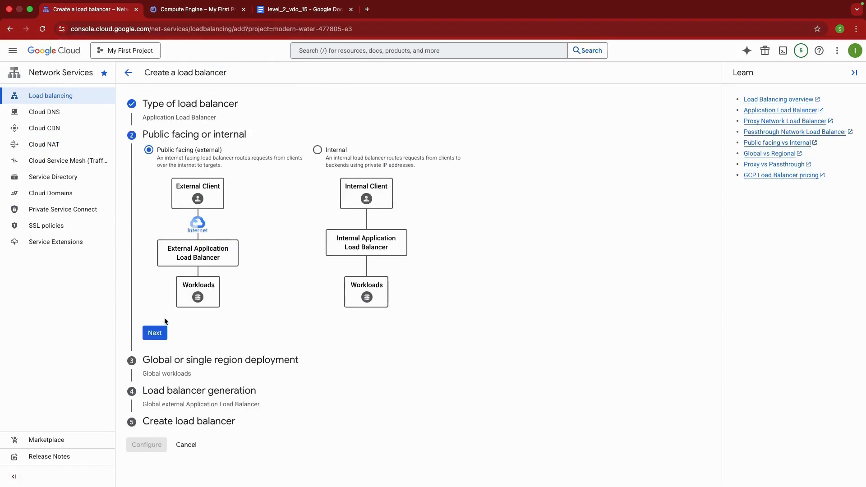
pyautogui.click(149, 334)
pyautogui.click(155, 385)
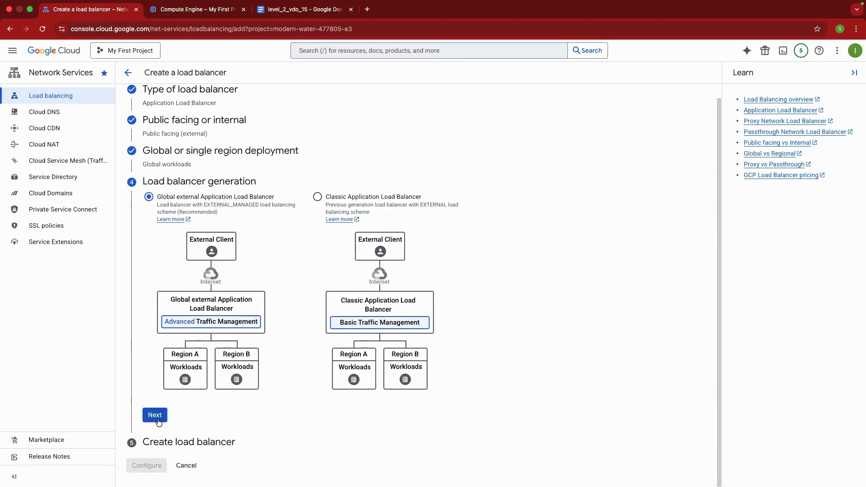
pyautogui.click(155, 413)
pyautogui.click(147, 342)
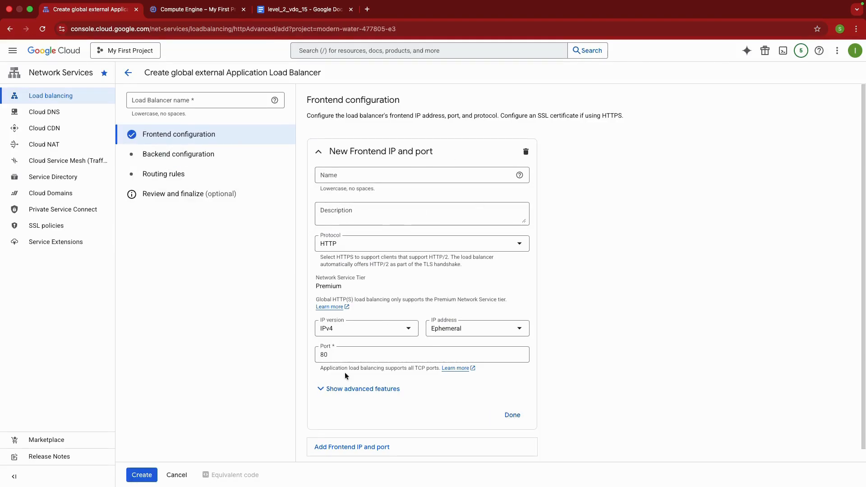
pyautogui.click(514, 415)
# Start a new backend service named backend-service for the load balancer and assign it the web-health health check
pyautogui.click(215, 152)
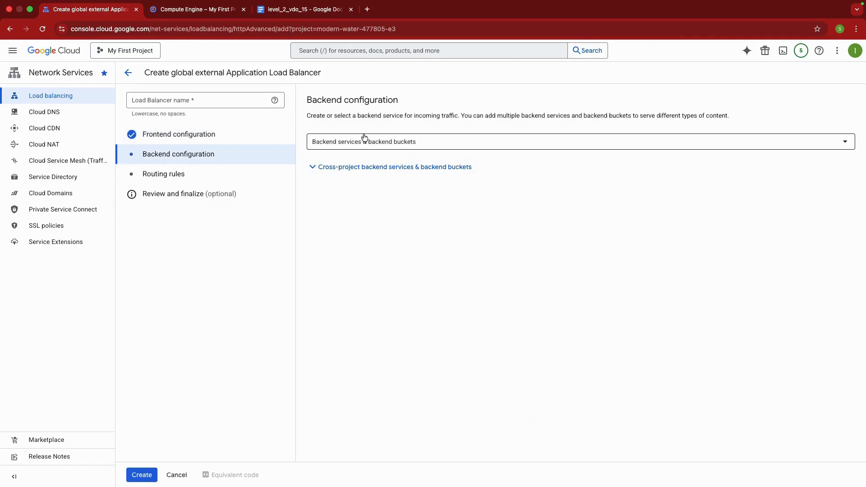
pyautogui.click(364, 137)
pyautogui.click(357, 189)
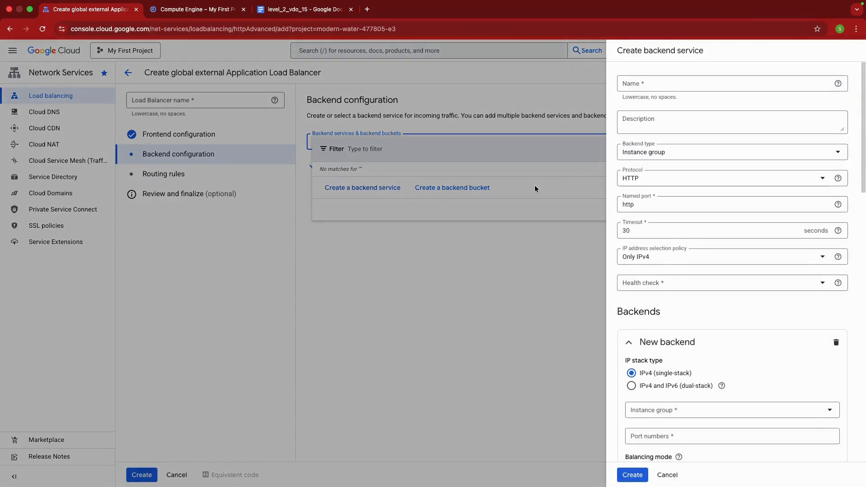
pyautogui.click(663, 86)
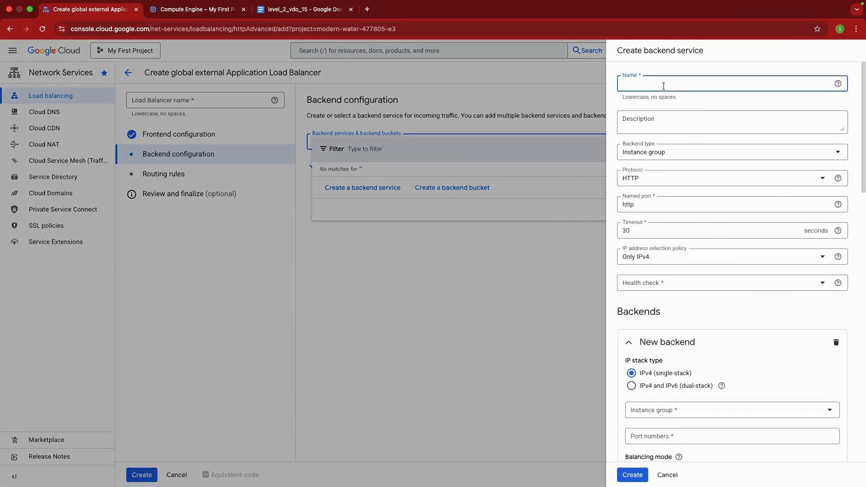
pyautogui.write('backend-service')
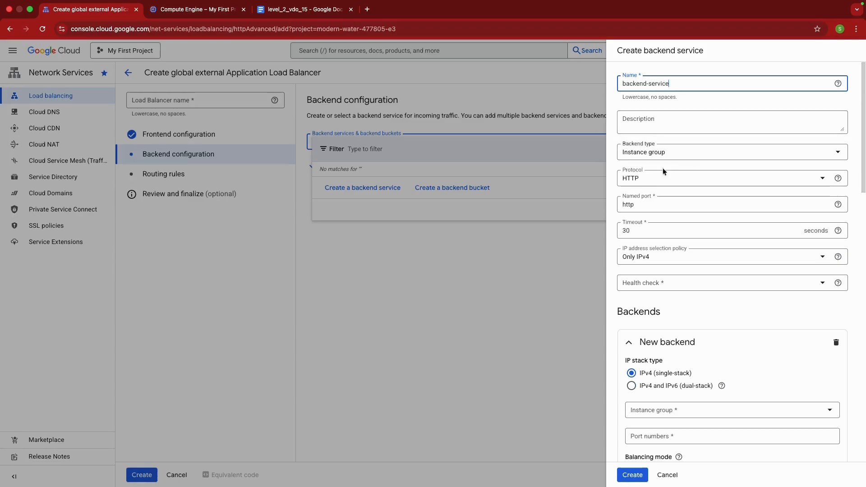
pyautogui.click(679, 288)
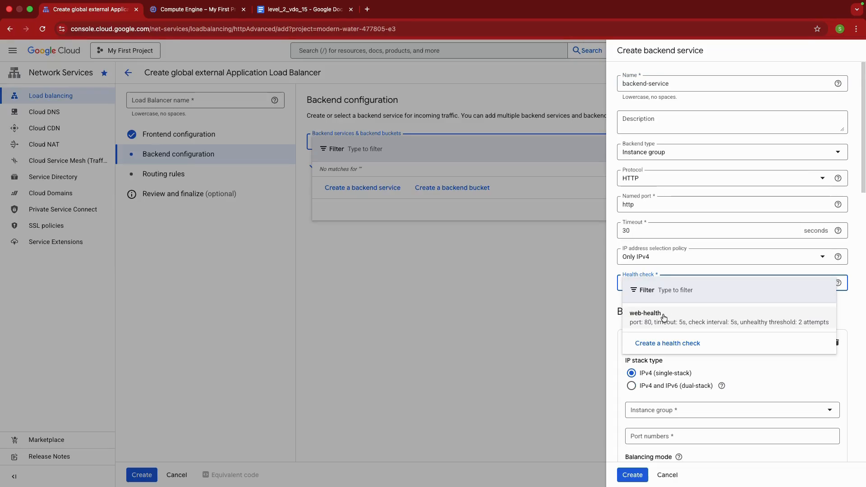
pyautogui.click(651, 318)
# Use the web-mig instance group as the service's backend and set its port number to 80
pyautogui.scroll(-2, 630, 285)
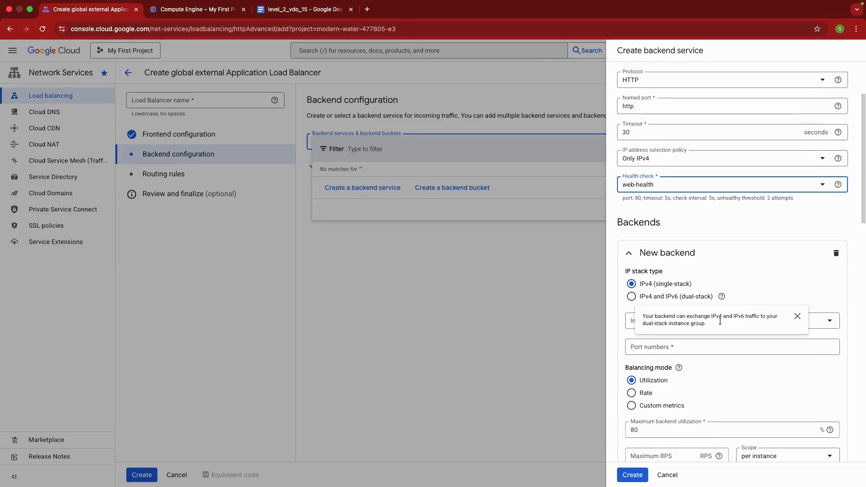
pyautogui.click(648, 322)
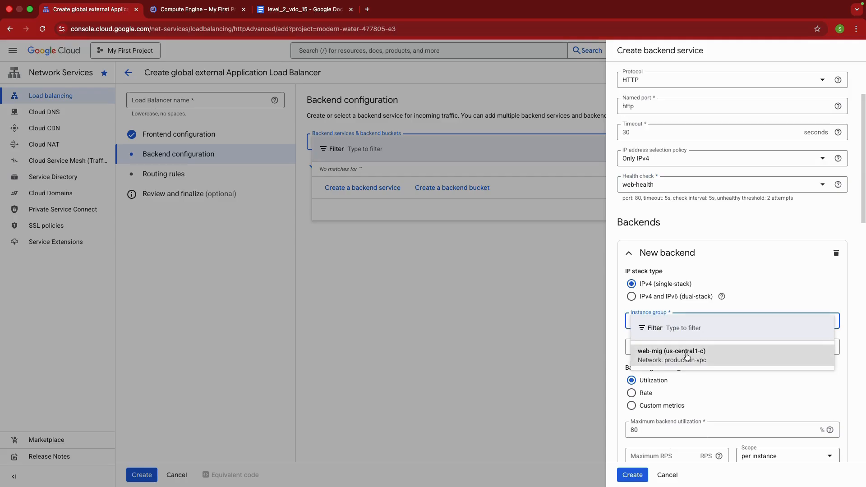
pyautogui.click(688, 351)
pyautogui.click(683, 374)
pyautogui.write('8')
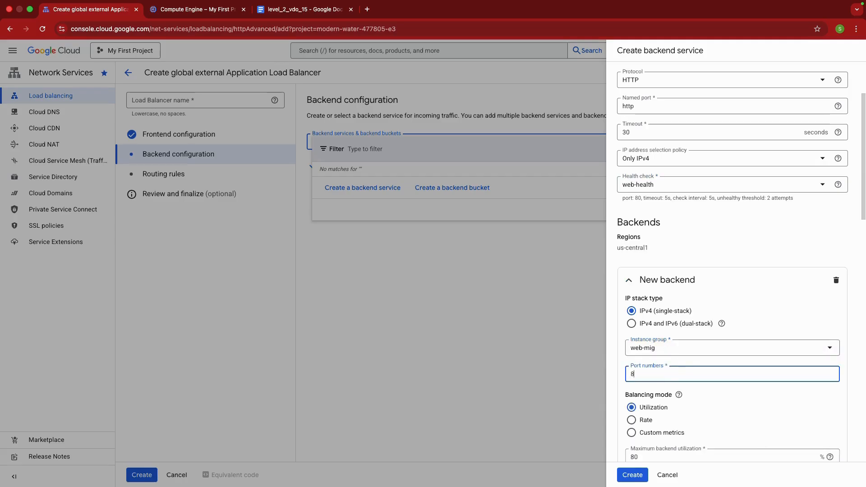
pyautogui.write('0')
# Append -12 to the Cloud Armor security policy name, create the backend service and confirm it as the load balancer's backend
pyautogui.scroll(-5, 723, 380)
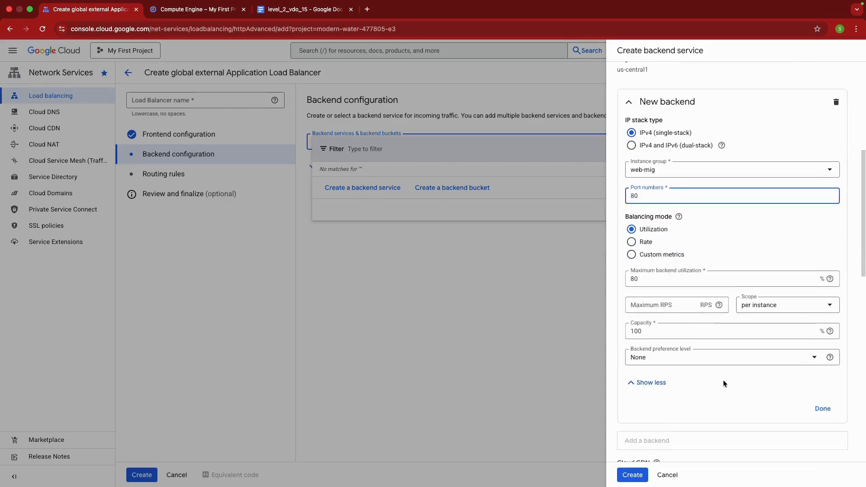
pyautogui.click(637, 477)
pyautogui.click(816, 84)
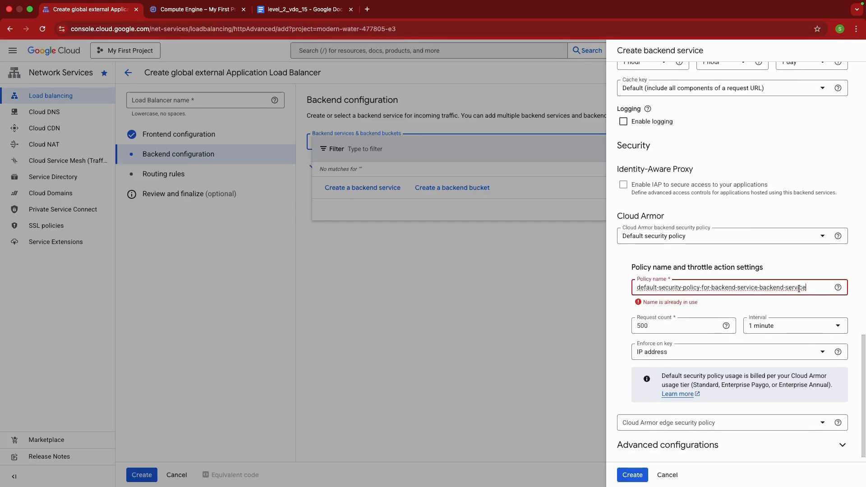
pyautogui.write('-12')
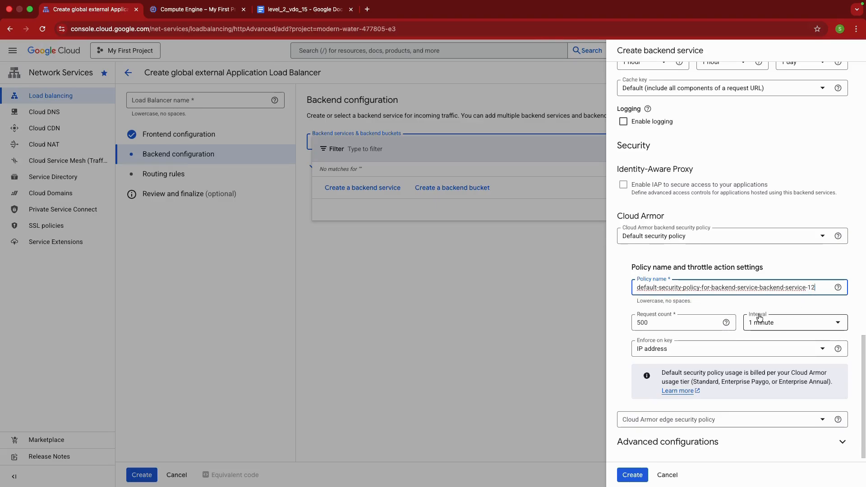
pyautogui.moveTo(816, 288); pyautogui.dragTo(636, 289)
pyautogui.click(631, 476)
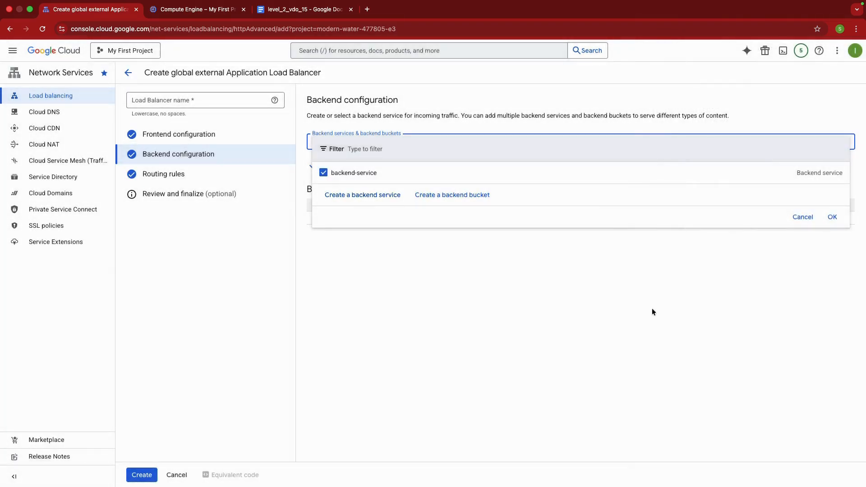
pyautogui.click(832, 217)
# Review the default routing rules and the configuration summary, name the load balancer web-lb and create it
pyautogui.click(174, 173)
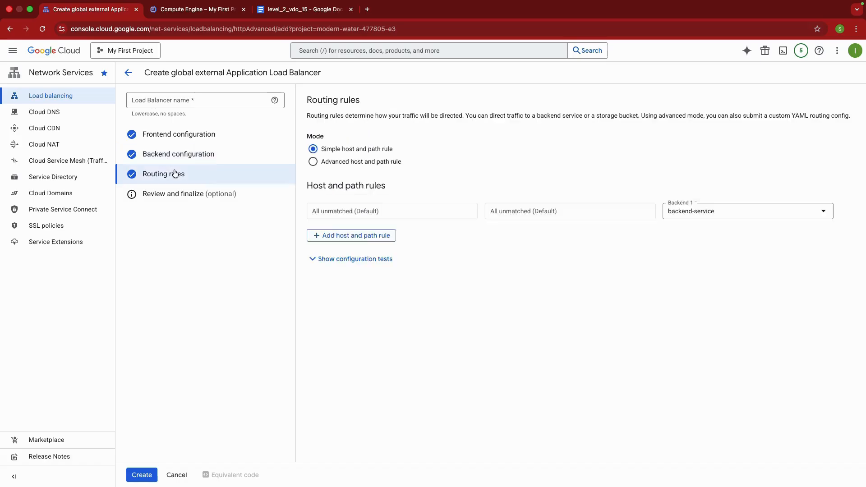
pyautogui.click(191, 193)
pyautogui.click(142, 475)
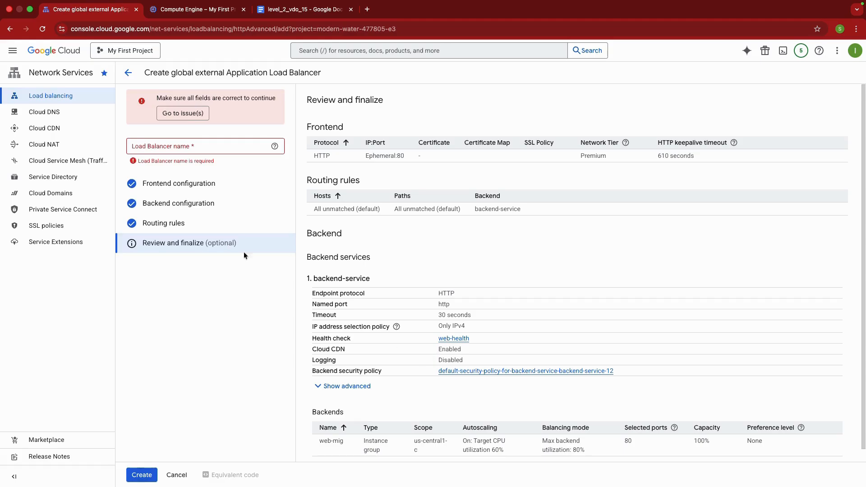
pyautogui.click(180, 150)
pyautogui.write('web-lb')
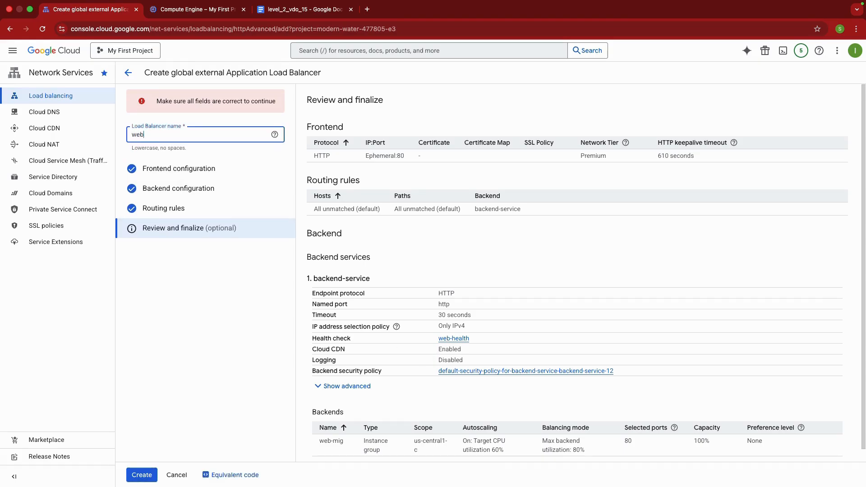
pyautogui.click(141, 475)
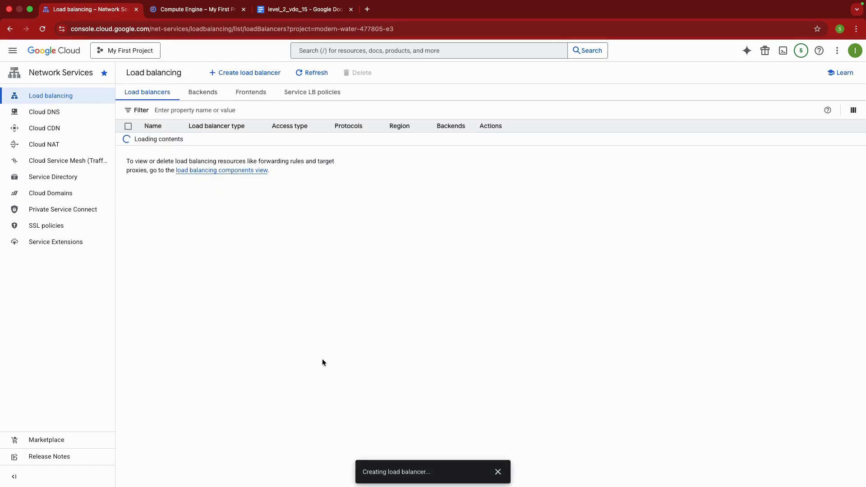
# Open the web-mig instance group in Compute Engine and examine its instance status and health
pyautogui.click(194, 10)
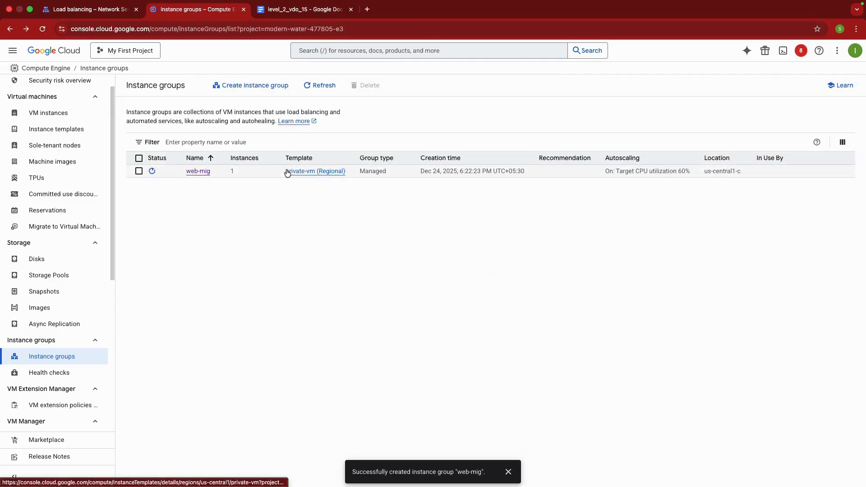
pyautogui.click(200, 171)
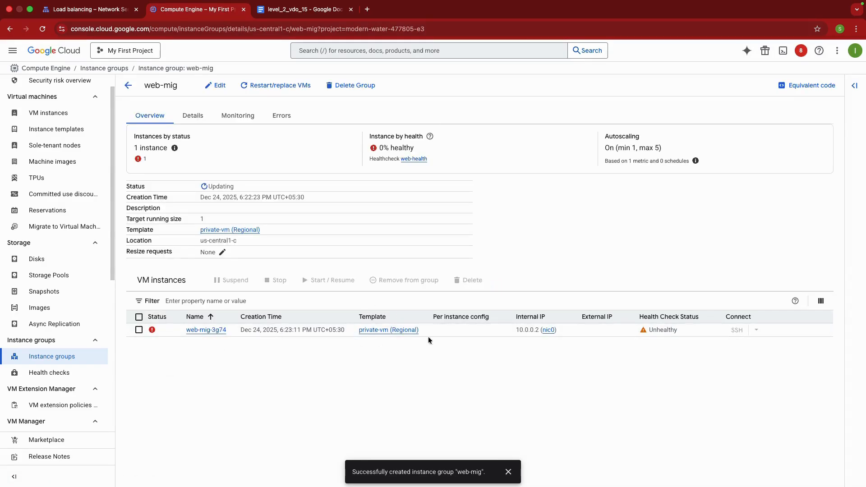
pyautogui.moveTo(152, 331)
pyautogui.moveTo(415, 150); pyautogui.dragTo(380, 147)
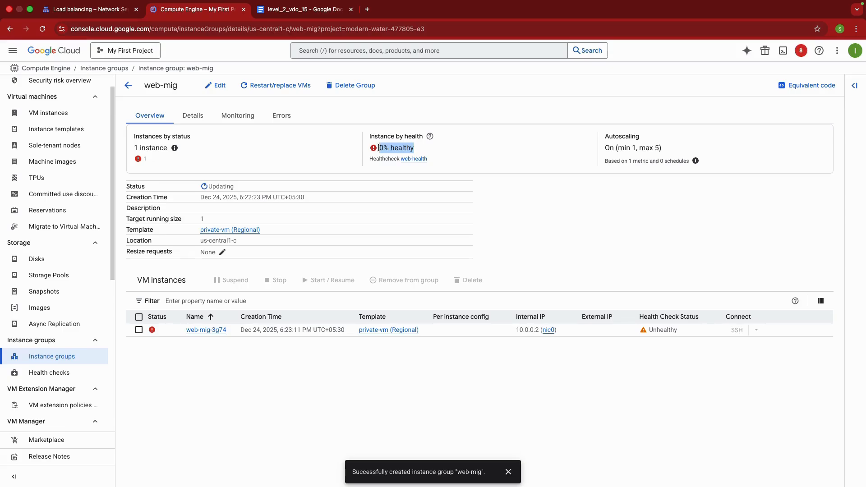
pyautogui.moveTo(422, 149); pyautogui.dragTo(381, 148)
# Check the creation progress of web-lb, and recheck the web-mig instance's health status and external IP
pyautogui.click(90, 12)
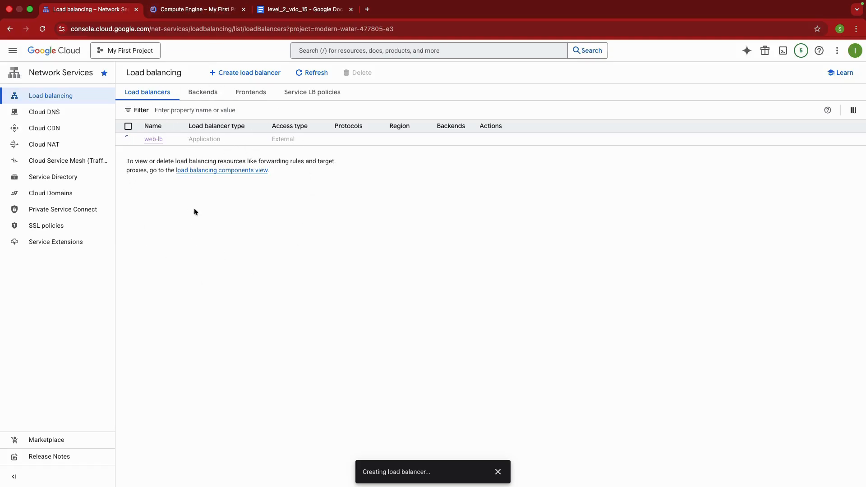
pyautogui.click(186, 8)
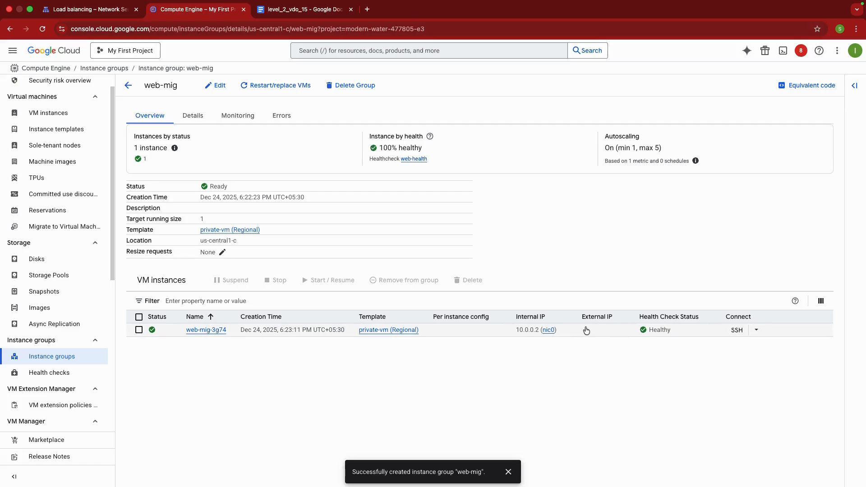
pyautogui.click(613, 330)
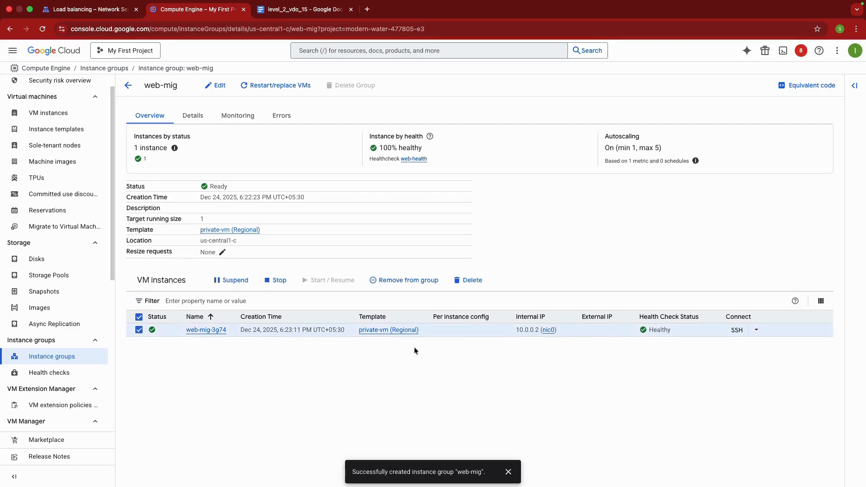
pyautogui.click(139, 317)
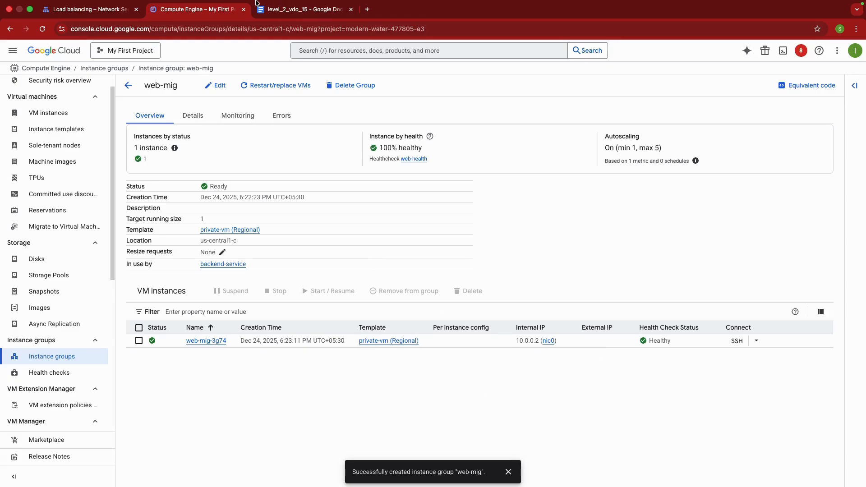
# Review the NGINX startup script commands in the level_2_vdo_15 Google Docs document
pyautogui.click(273, 12)
pyautogui.moveTo(283, 257); pyautogui.dragTo(523, 305)
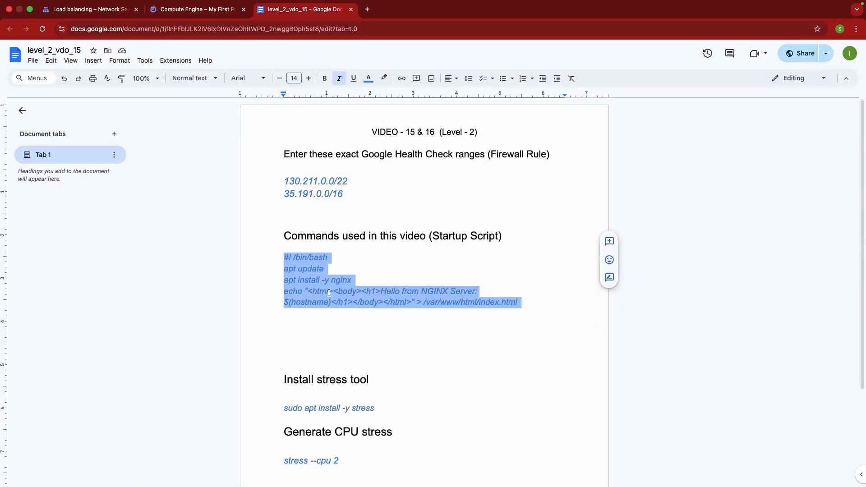
# Open an SSH session to web-mig-3g74 and install the stress tool with the document's command "sudo apt install -y stress"
pyautogui.click(223, 12)
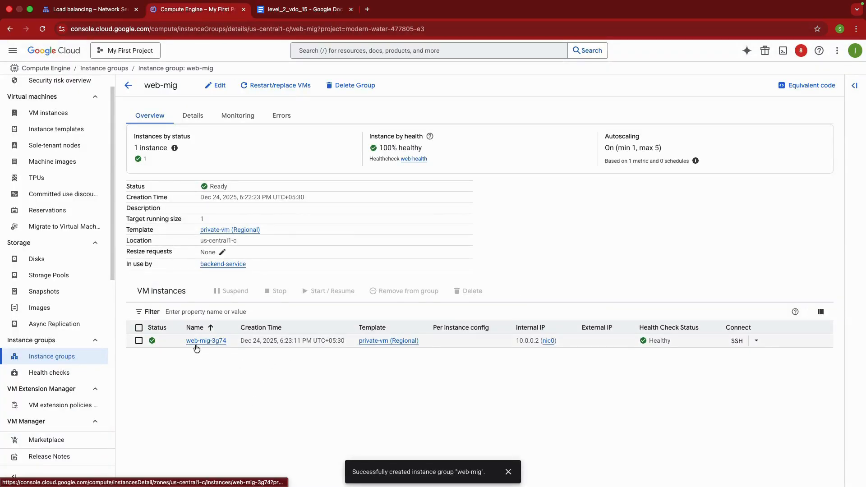
pyautogui.click(735, 341)
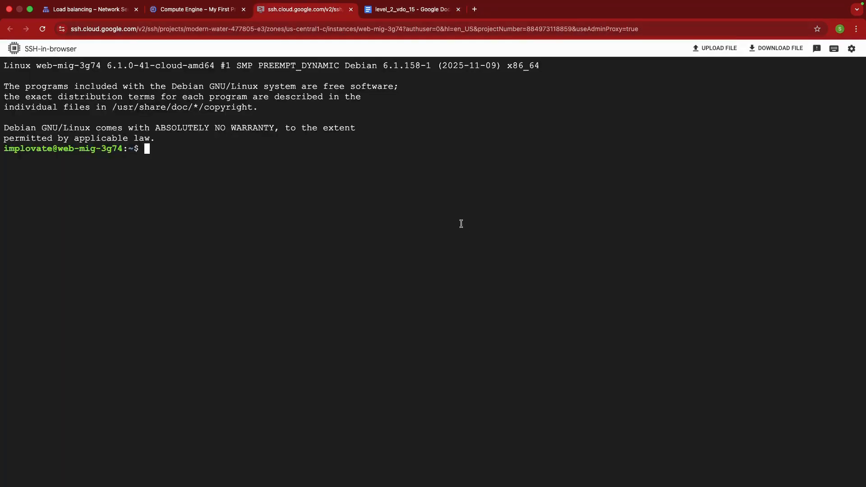
pyautogui.click(424, 7)
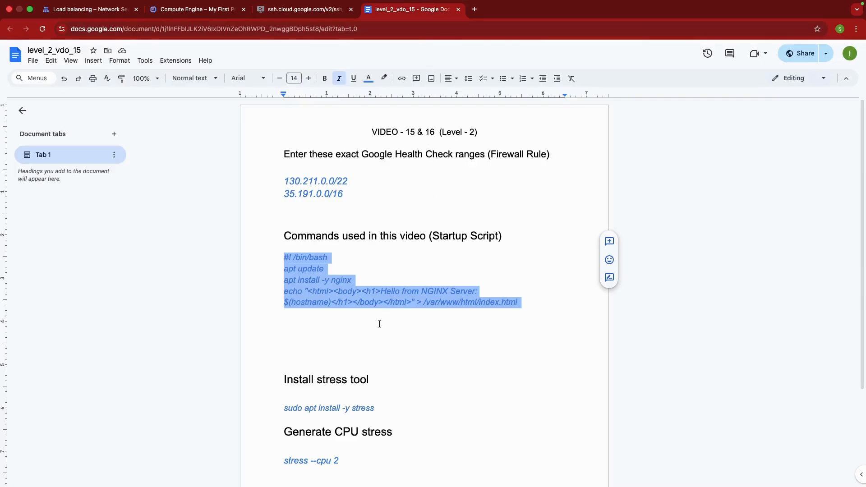
pyautogui.click(382, 357)
pyautogui.moveTo(387, 407); pyautogui.dragTo(278, 404)
pyautogui.press('super+c')
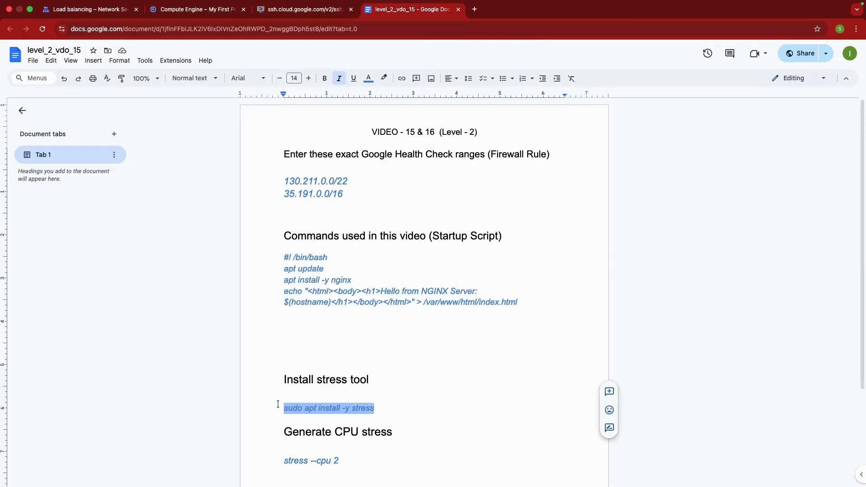
pyautogui.click(277, 17)
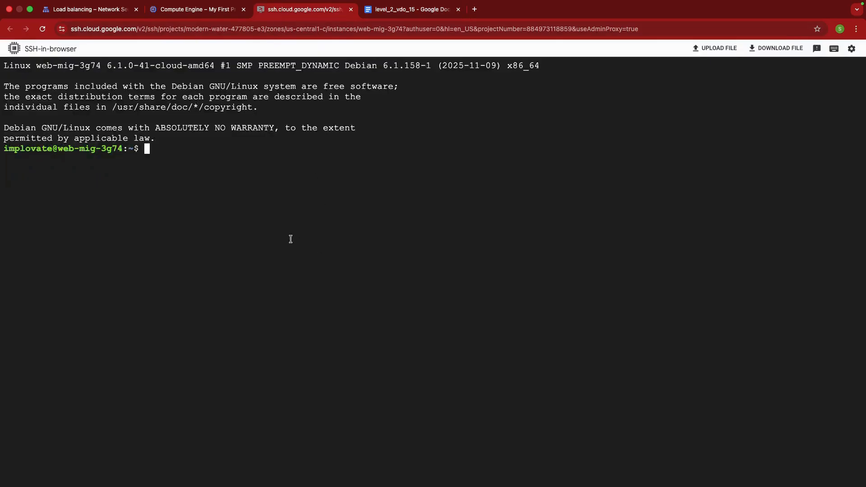
pyautogui.press('super+v')
pyautogui.press('Return')
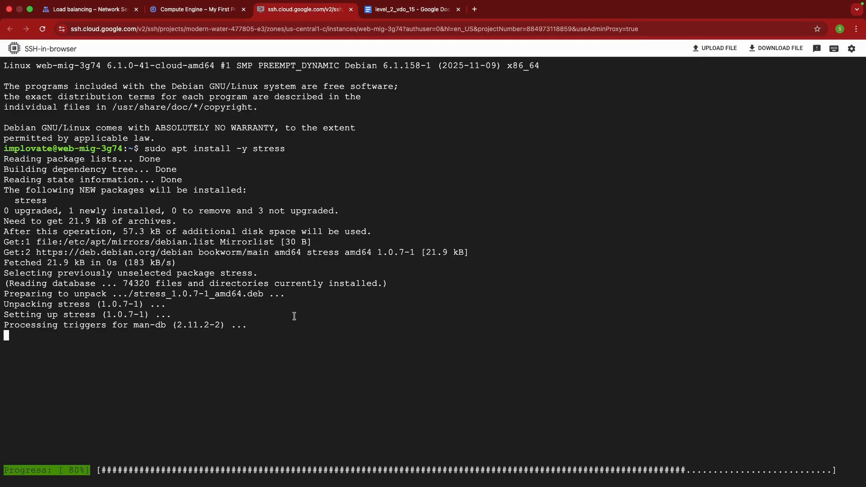
pyautogui.doubleClick(172, 148)
pyautogui.click(180, 148)
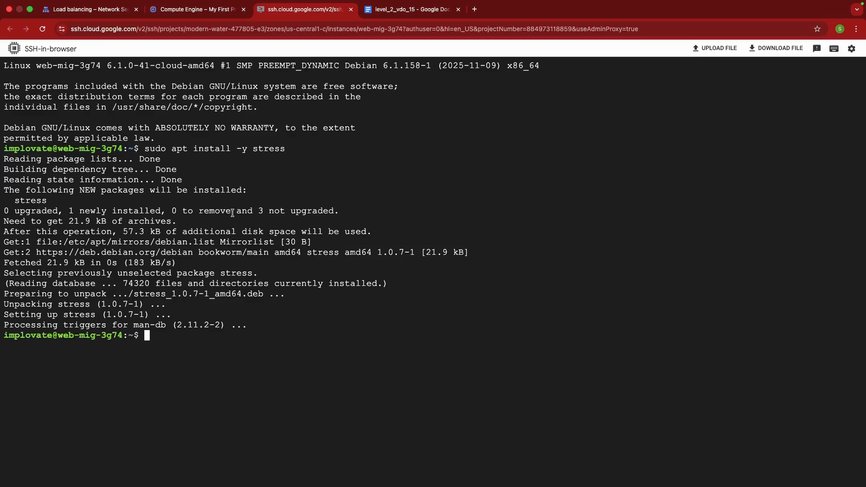
# Copy "stress --cpu 2" from the level_2_vdo_15 document and run it in the web-mig-3g74 SSH session
pyautogui.click(391, 10)
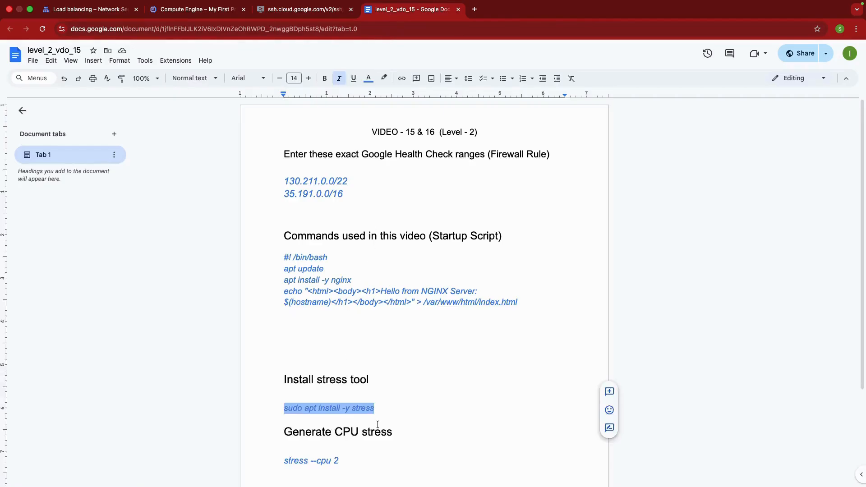
pyautogui.moveTo(340, 461); pyautogui.dragTo(284, 460)
pyautogui.press('super+c')
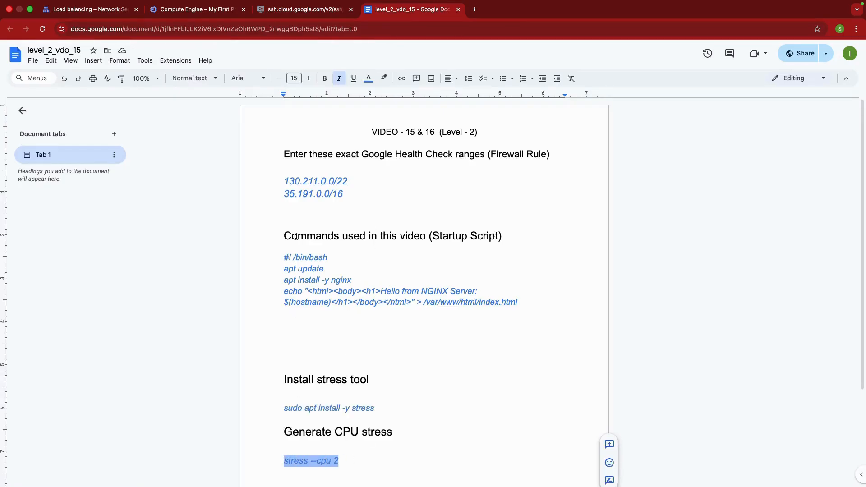
pyautogui.click(316, 10)
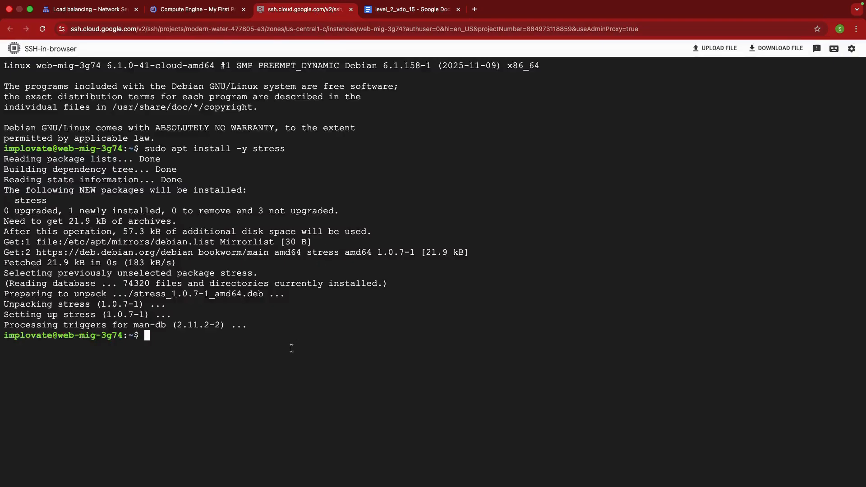
pyautogui.press('super+v')
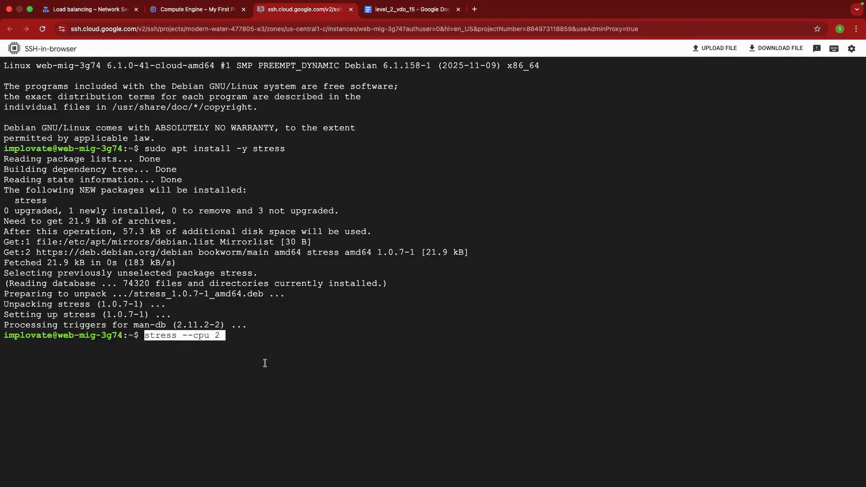
pyautogui.press('Return')
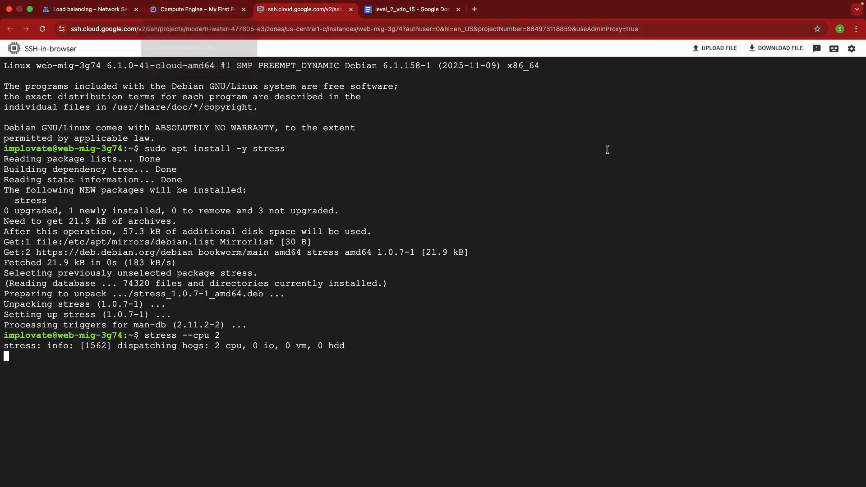
# Open a second SSH connection to web-mig-3g74 and run top to examine the stress processes' CPU usage
pyautogui.click(851, 48)
pyautogui.moveTo(816, 136)
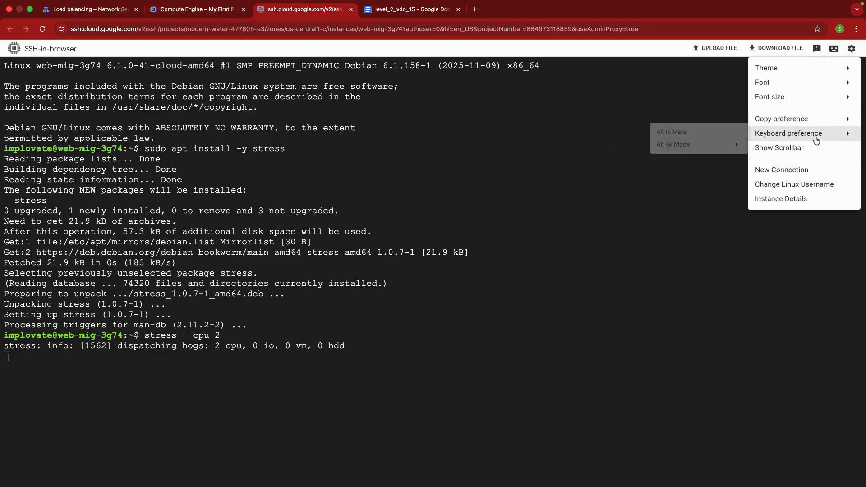
pyautogui.click(796, 170)
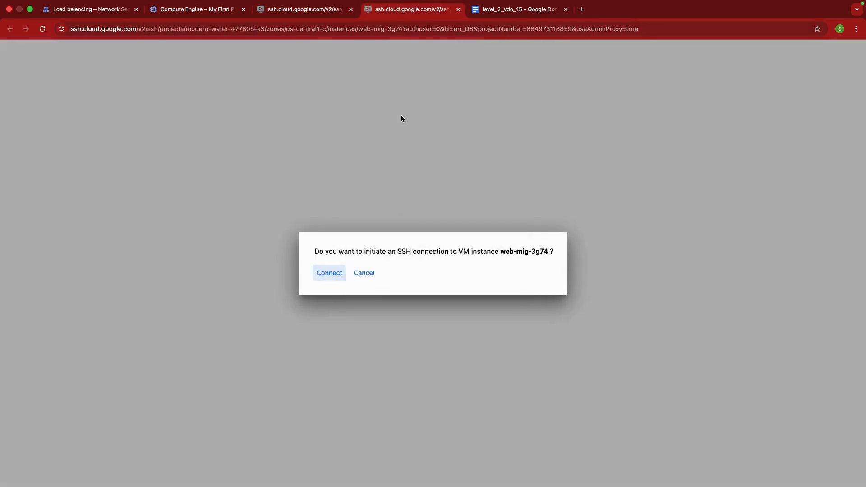
pyautogui.click(329, 273)
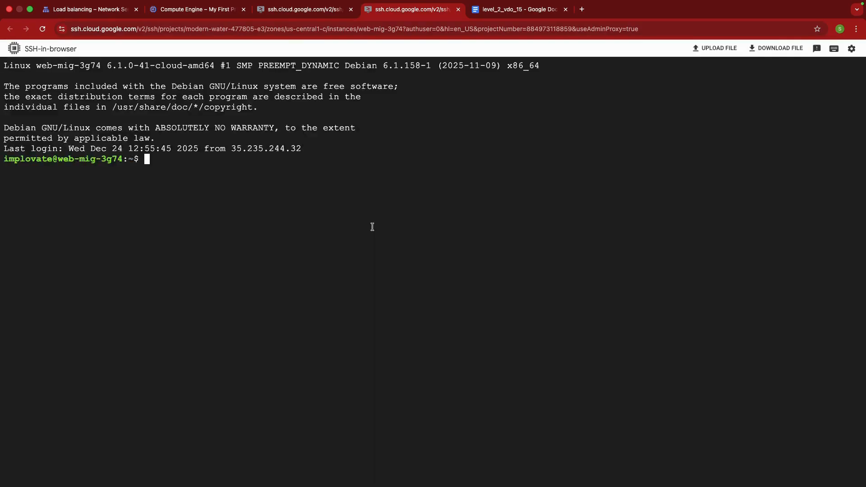
pyautogui.write('top')
pyautogui.press('Return')
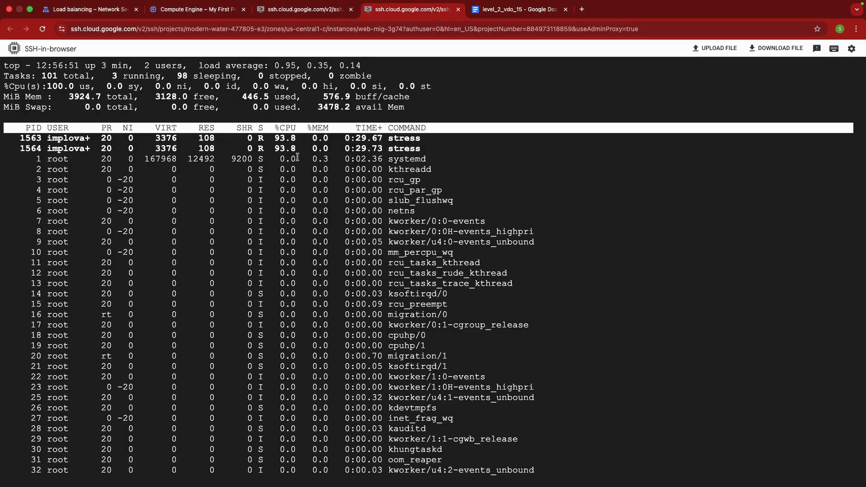
pyautogui.moveTo(272, 138)
pyautogui.mouseDown()
pyautogui.moveTo(313, 148)
pyautogui.moveTo(271, 137)
pyautogui.mouseUp()
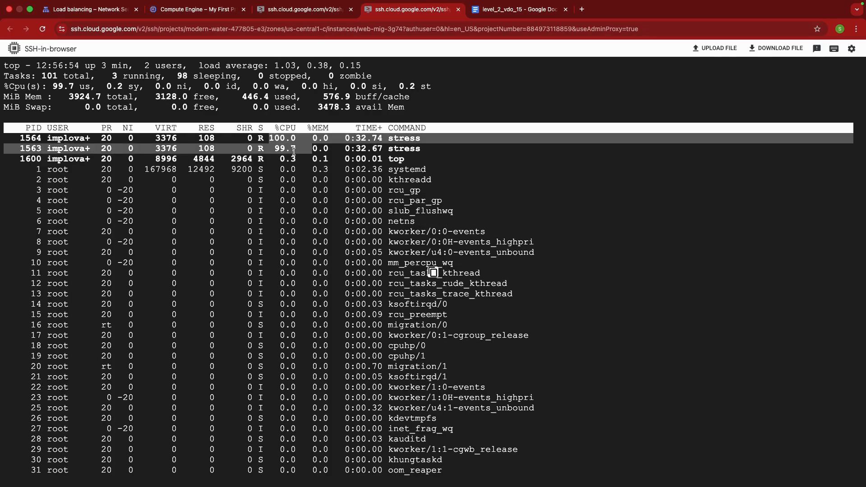
# Check web-mig's instance scaling in the instance groups list, and recheck the stress processes' CPU usage in top
pyautogui.click(187, 11)
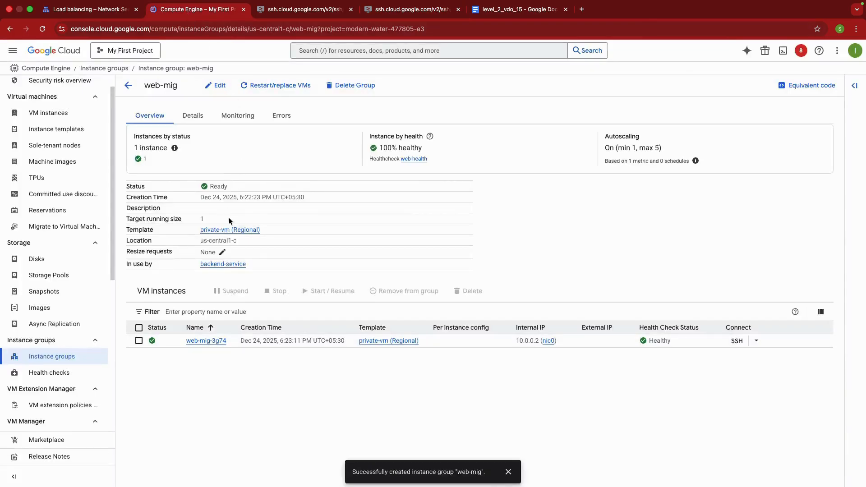
pyautogui.click(128, 85)
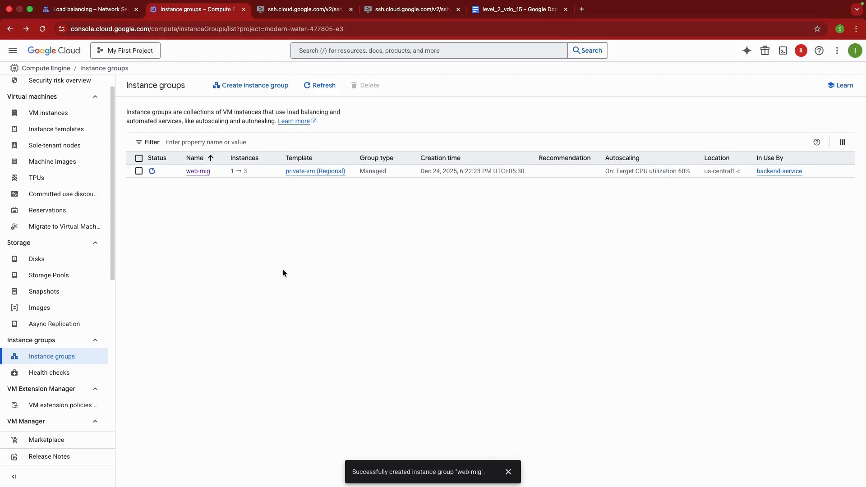
pyautogui.moveTo(228, 172); pyautogui.dragTo(266, 172)
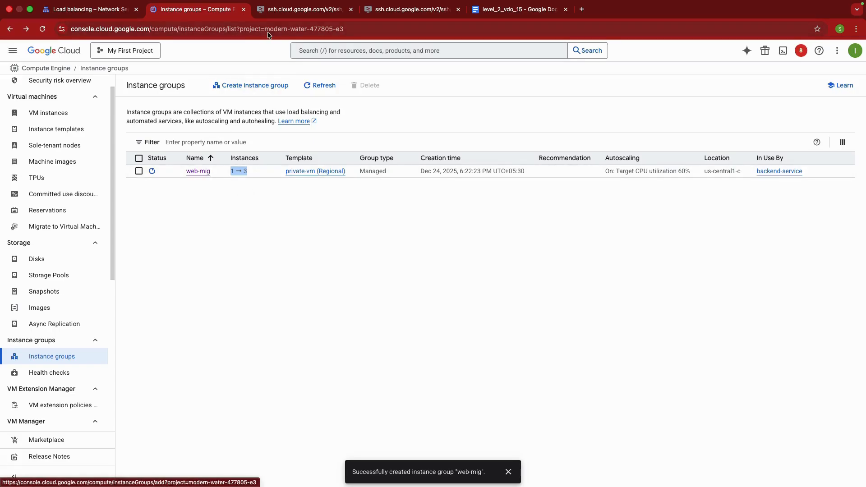
pyautogui.click(392, 11)
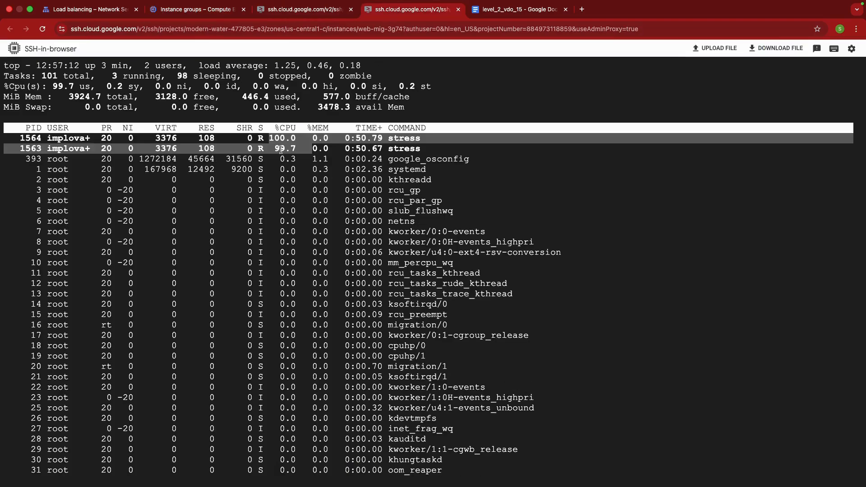
pyautogui.click(276, 141)
pyautogui.moveTo(275, 141)
pyautogui.mouseDown()
pyautogui.moveTo(296, 149)
pyautogui.moveTo(269, 139)
pyautogui.mouseUp()
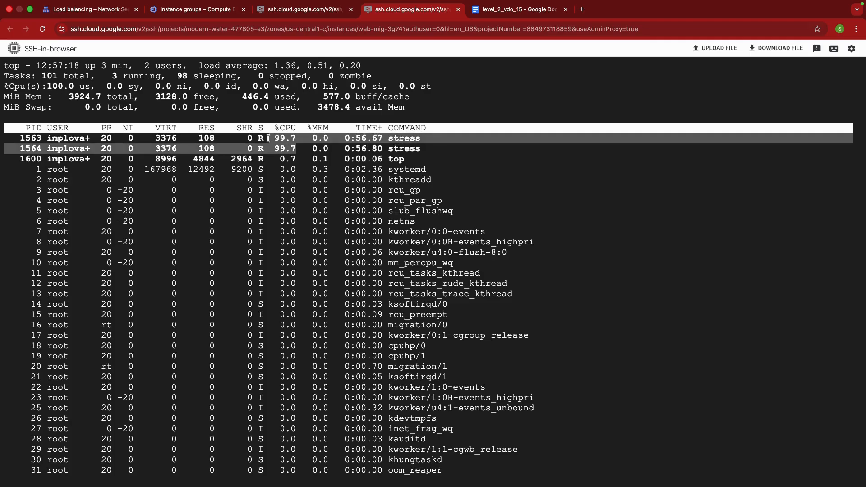
pyautogui.click(222, 13)
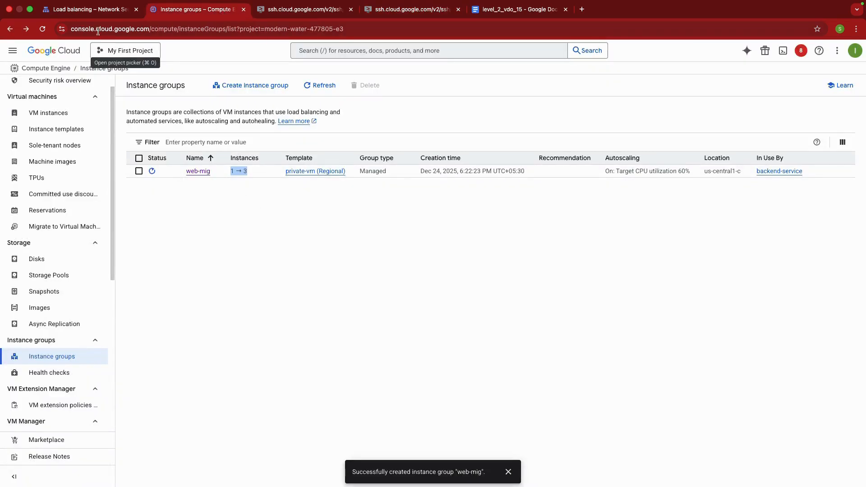
# Refresh the load balancer list, open web-lb's details and copy its frontend IP and port
pyautogui.click(90, 10)
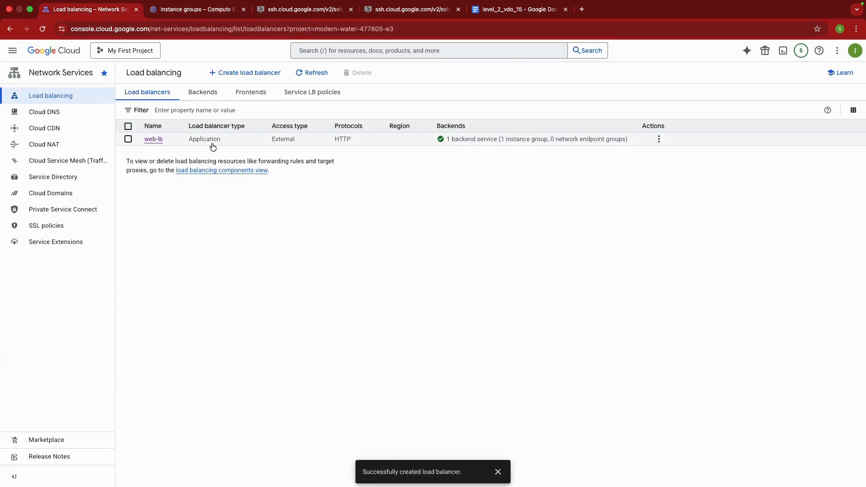
pyautogui.click(307, 76)
pyautogui.click(154, 140)
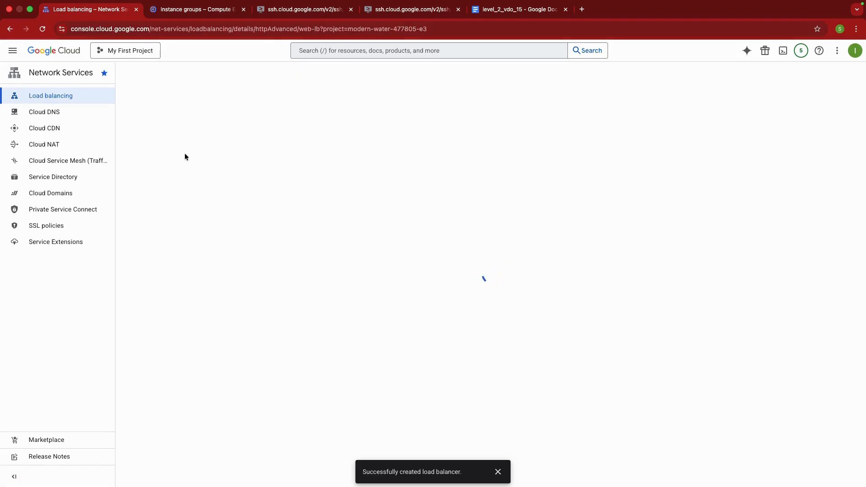
pyautogui.moveTo(231, 191); pyautogui.dragTo(185, 190)
pyautogui.press('super+c')
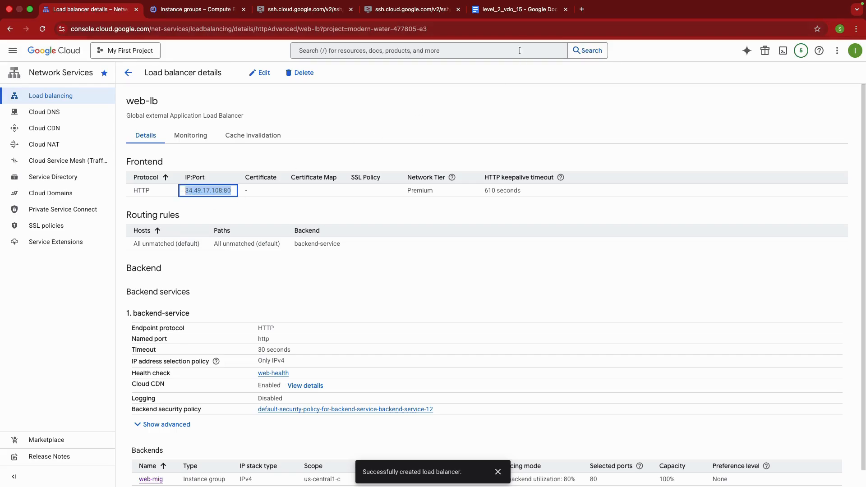
# Load 34.49.17.108:80 in a new browser tab, reload the page and examine the NGINX server name it shows
pyautogui.click(582, 9)
pyautogui.press('super+v')
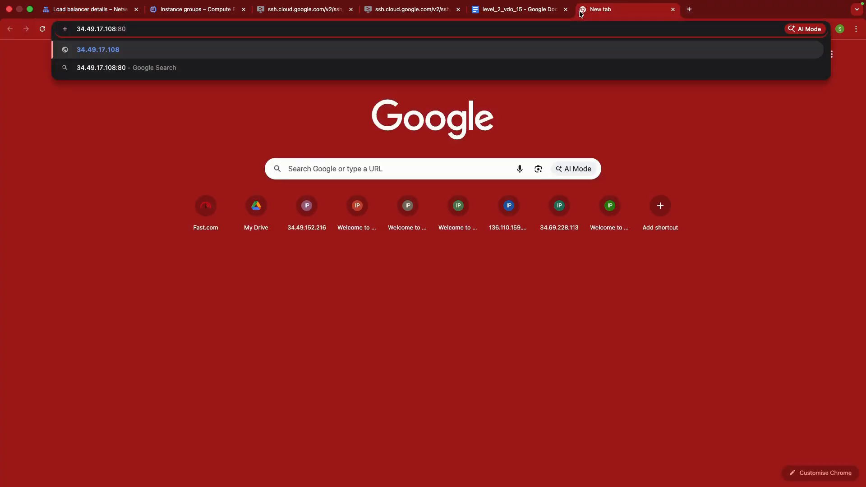
pyautogui.press('Return')
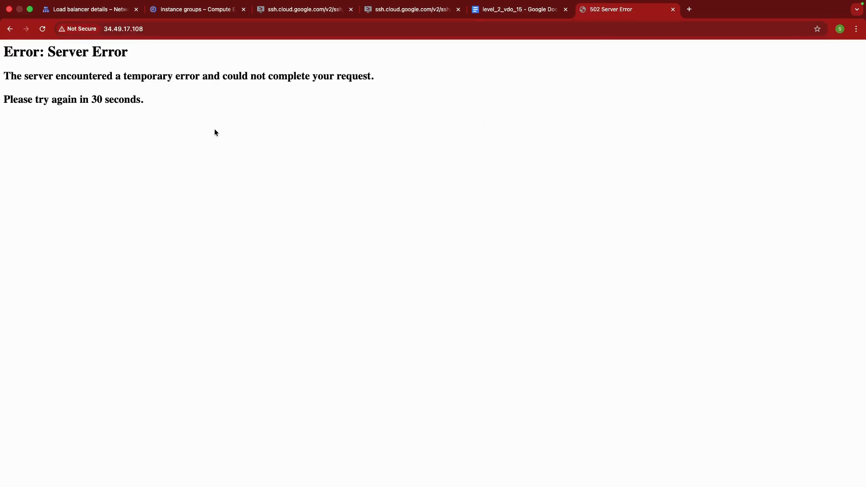
pyautogui.click(43, 29)
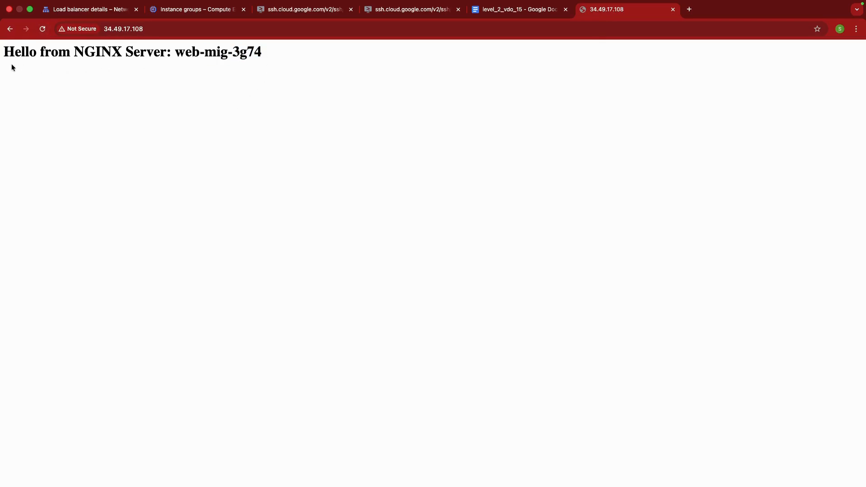
pyautogui.tripleClick(8, 52)
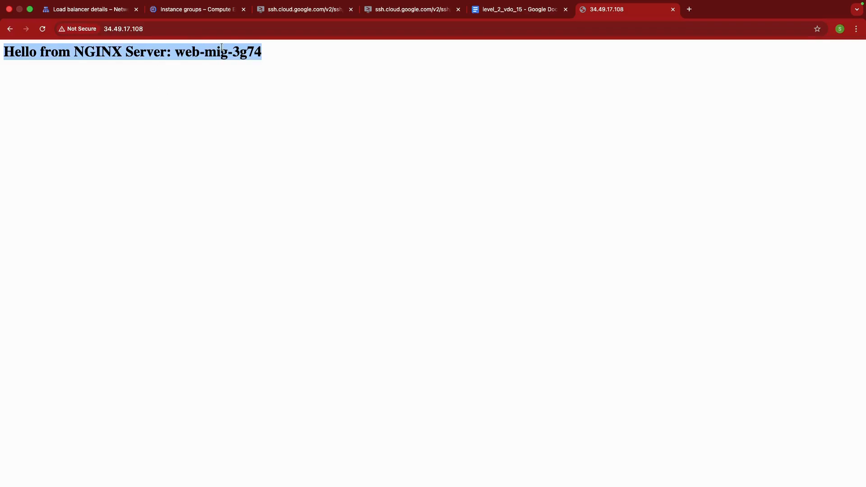
pyautogui.click(201, 60)
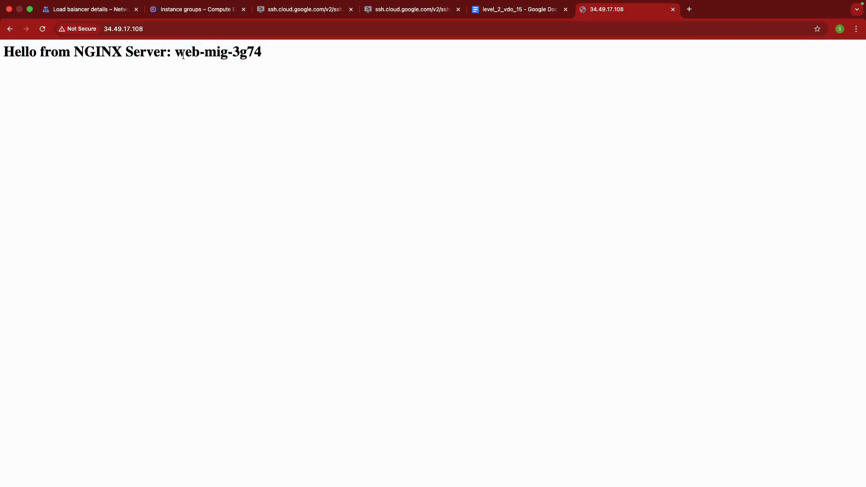
pyautogui.moveTo(187, 55); pyautogui.dragTo(289, 58)
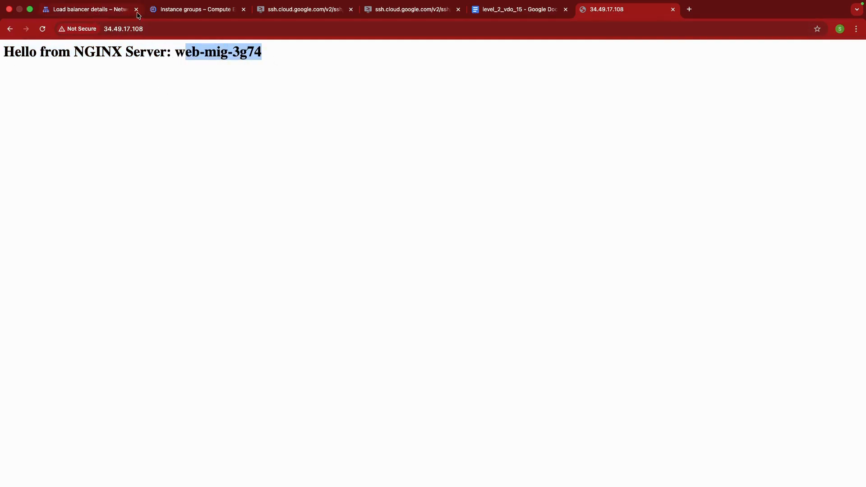
# Open the web-mig instance group, examine its instances' status and health, and return to the 34.49.17.108 page
pyautogui.click(184, 13)
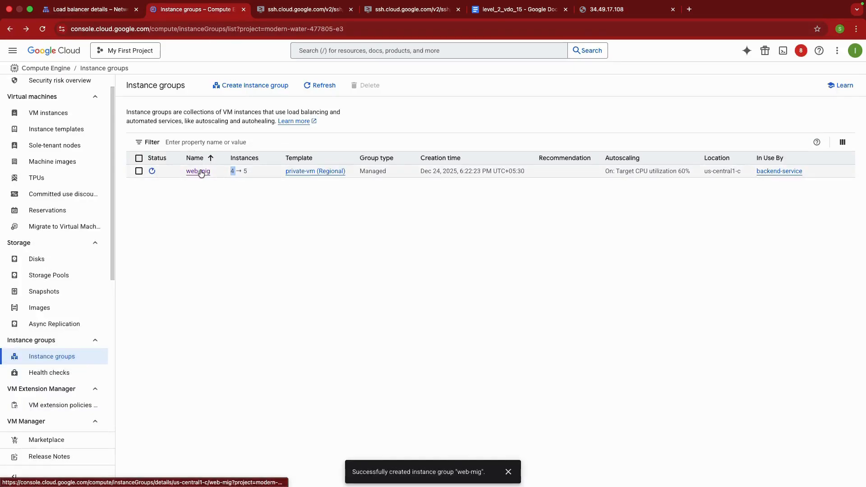
pyautogui.click(199, 172)
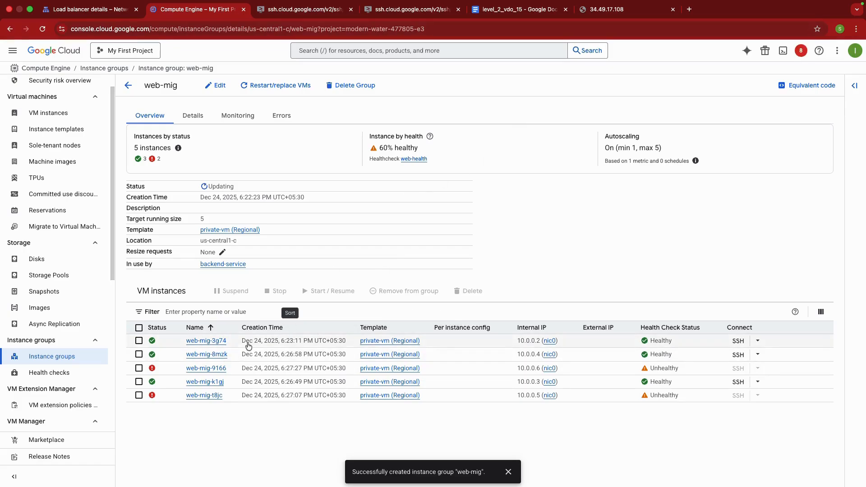
pyautogui.click(631, 9)
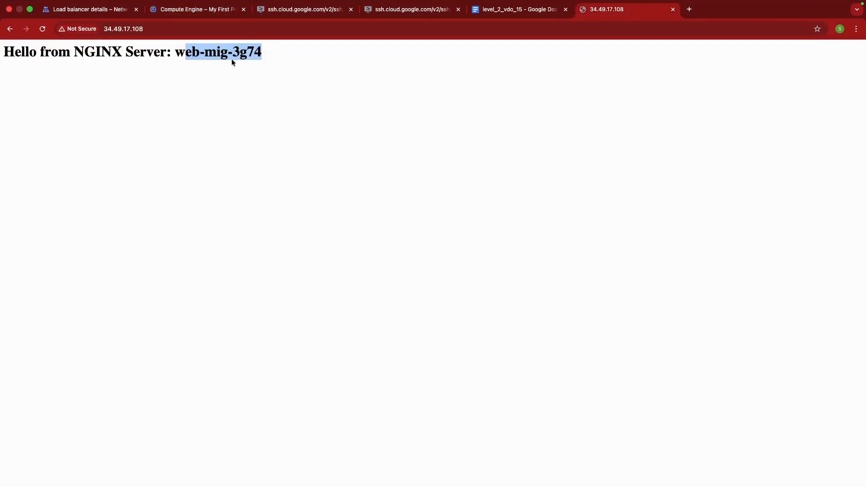
# Compare the NGINX server name with web-mig's instance list, reload the 34.49.17.108 page once, and compare the name again
pyautogui.click(101, 9)
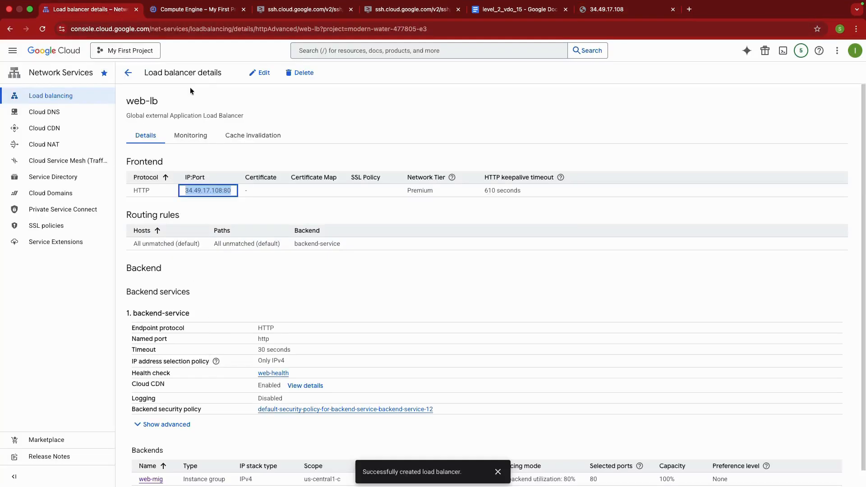
pyautogui.click(210, 6)
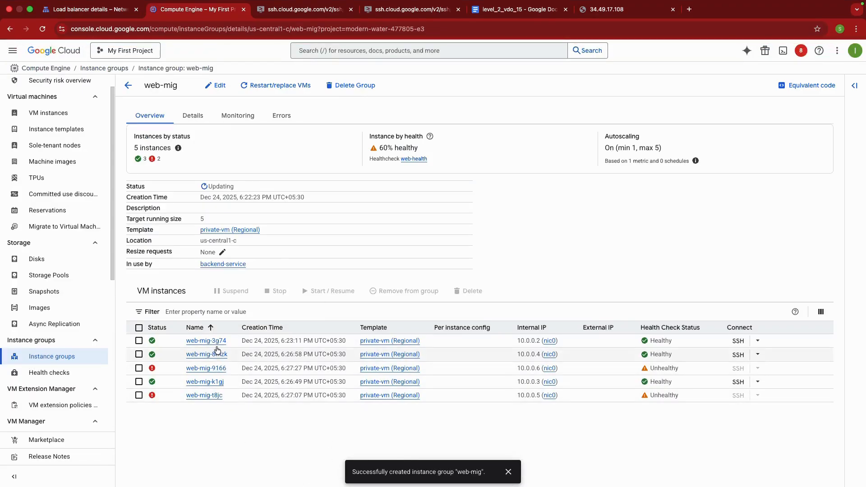
pyautogui.click(619, 11)
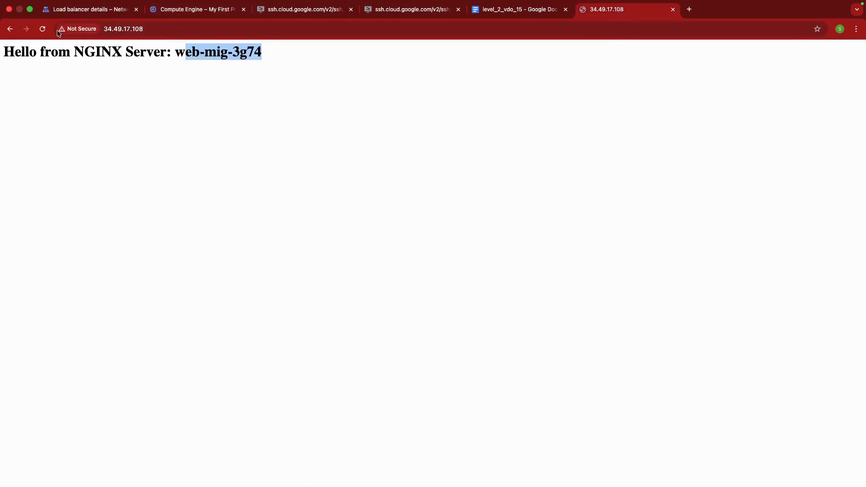
pyautogui.click(42, 30)
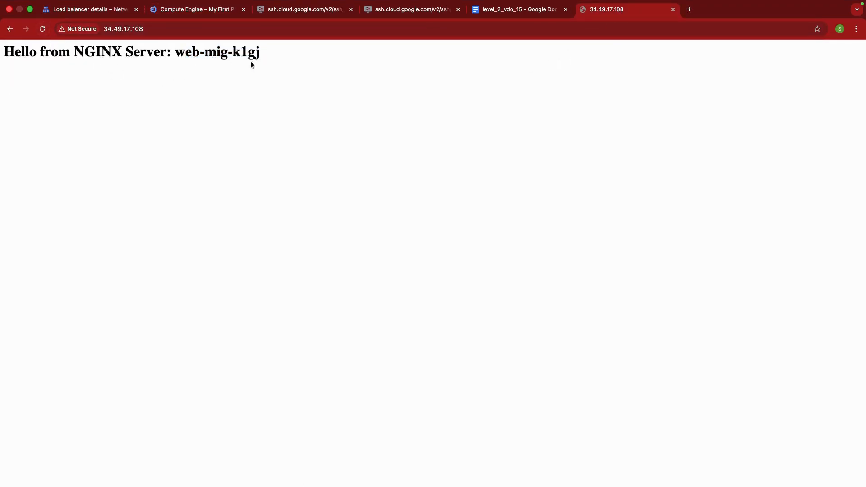
pyautogui.click(202, 11)
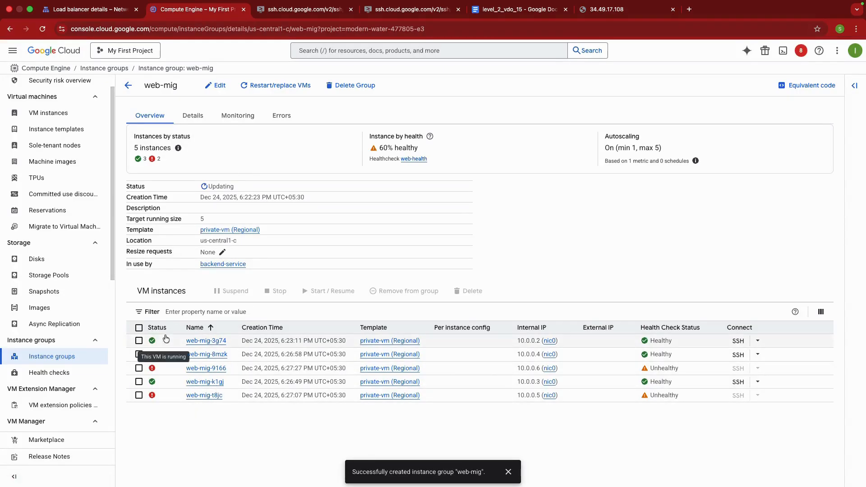
# Reload the 34.49.17.108 page twice to test traffic distribution, and recheck the status and health of web-mig's instances
pyautogui.click(615, 10)
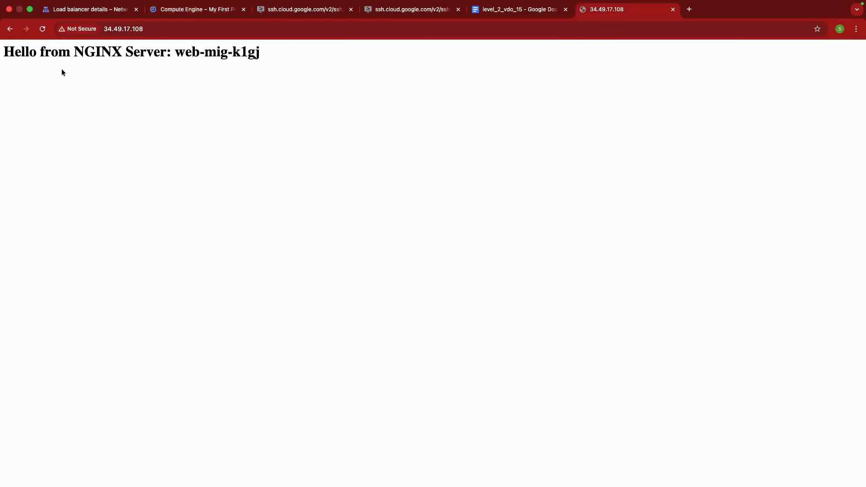
pyautogui.click(44, 30)
pyautogui.click(43, 30)
pyautogui.click(194, 9)
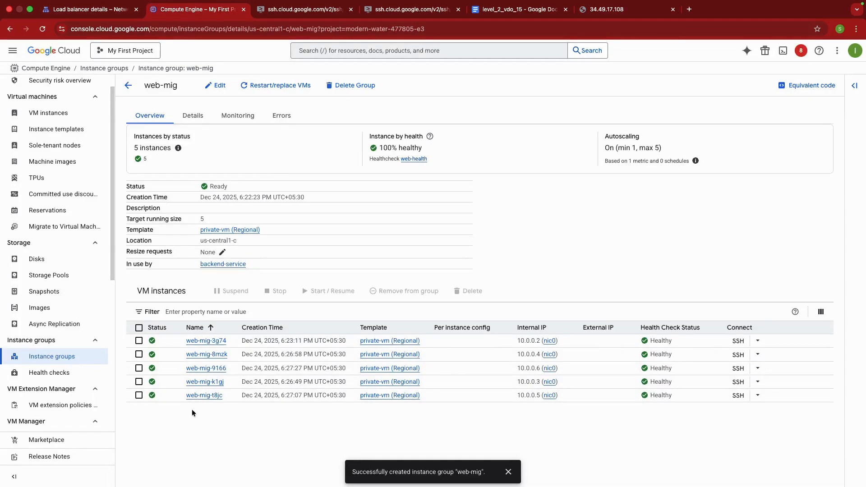
# Reload the load balancer page twice more and match the responding server's name to an instance in web-mig
pyautogui.click(607, 9)
pyautogui.click(47, 28)
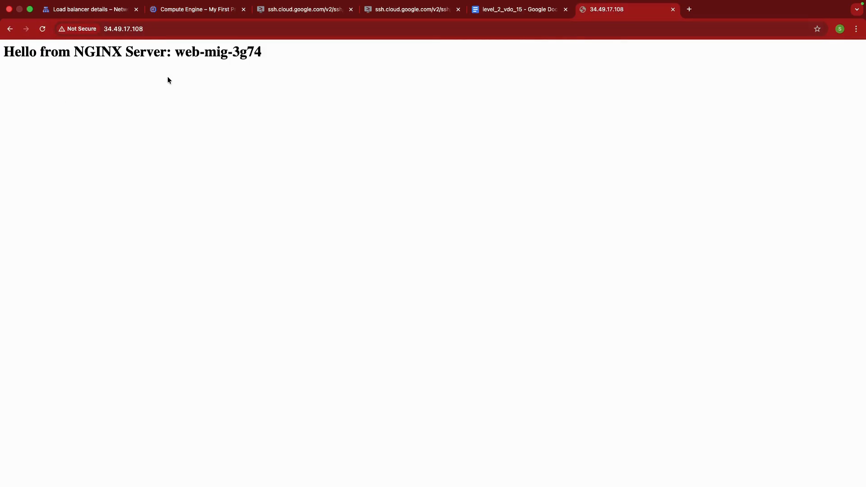
pyautogui.click(43, 29)
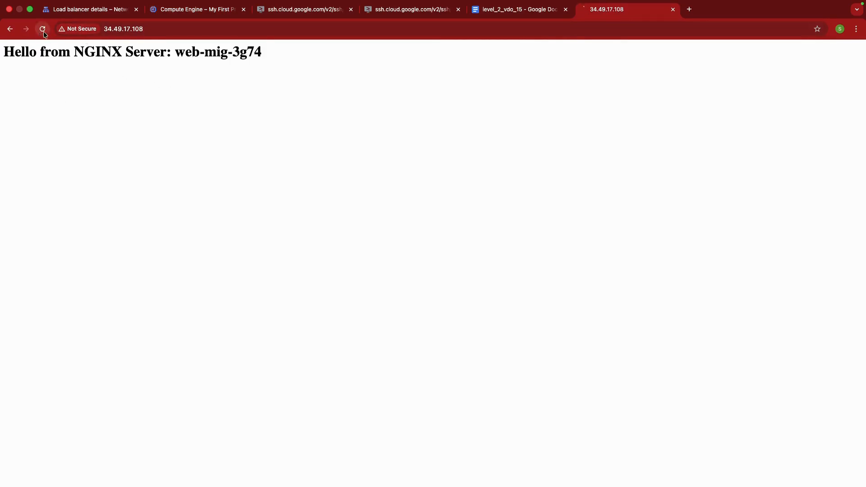
pyautogui.click(196, 17)
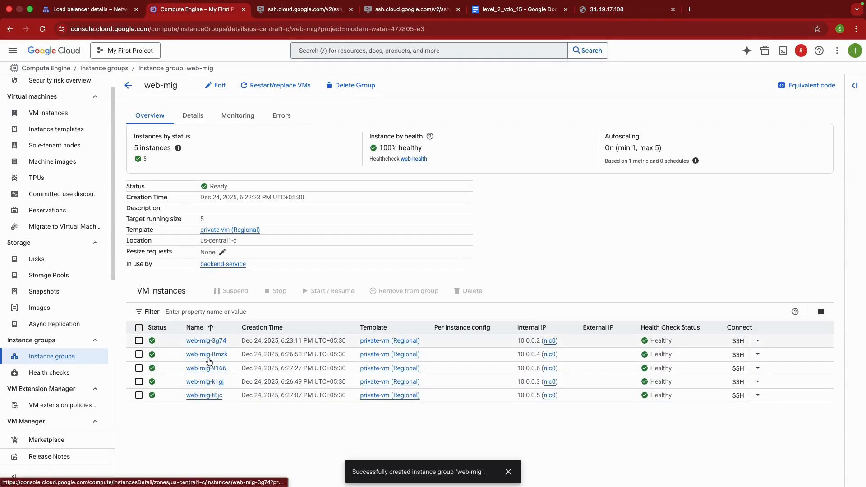
# Repeat the traffic distribution test with two further reloads of 34.49.17.108, and return to web-mig's overview
pyautogui.click(604, 9)
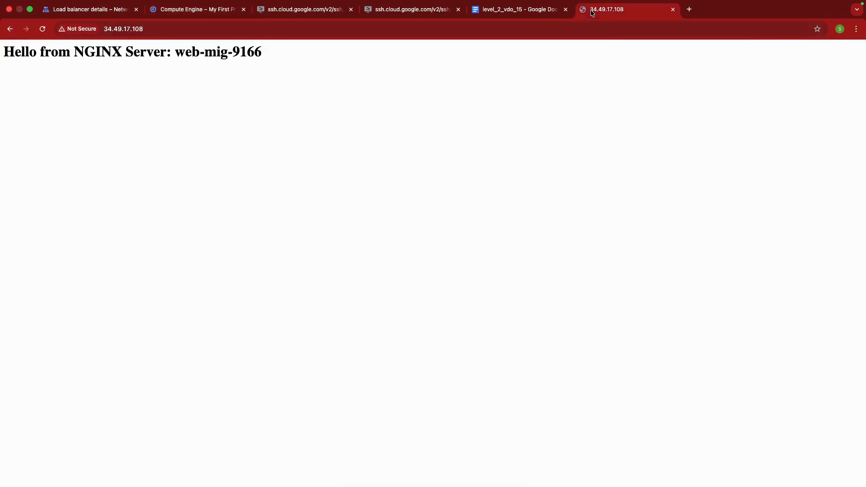
pyautogui.click(42, 29)
pyautogui.click(42, 29)
pyautogui.click(181, 23)
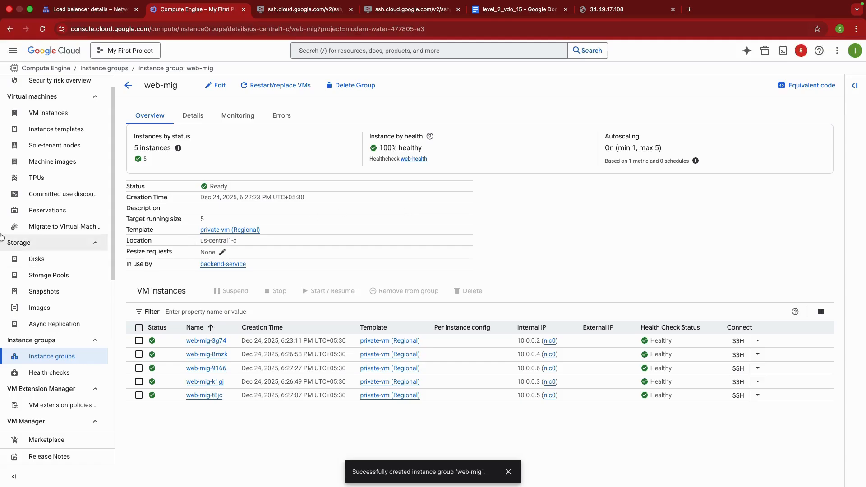
# Leave web-mig's overview and return to the instance groups list
pyautogui.scroll(-5, 66, 217)
pyautogui.scroll(4, 66, 217)
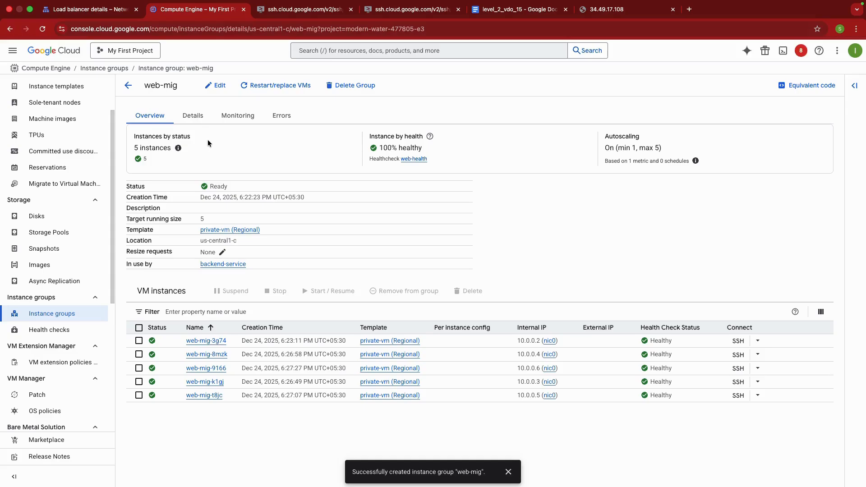
pyautogui.click(126, 85)
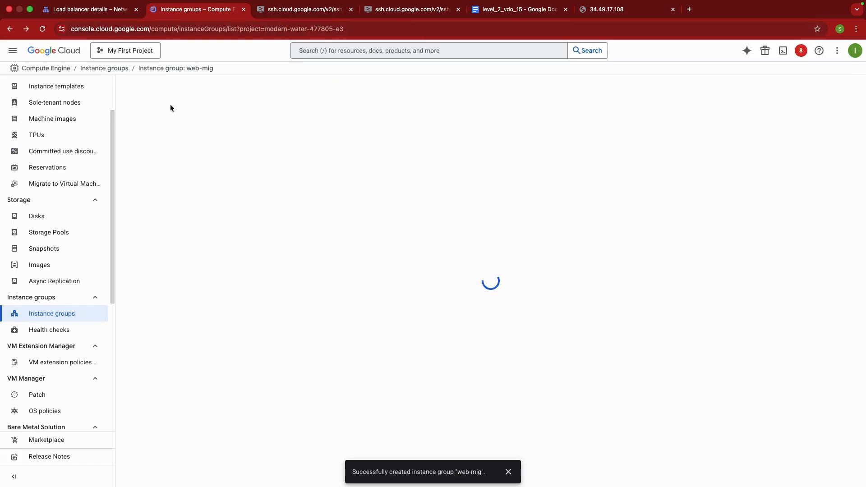